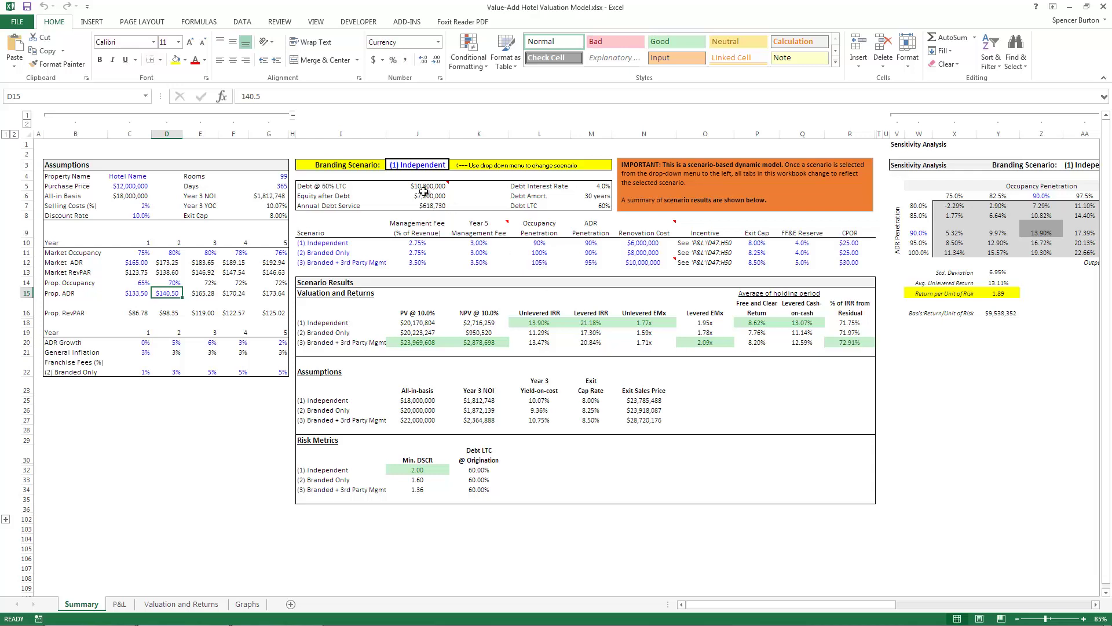
# Step: Switch the Branding Scenario to (2) Branded Only and look over the scenario assumptions table
pyautogui.click(417, 163)
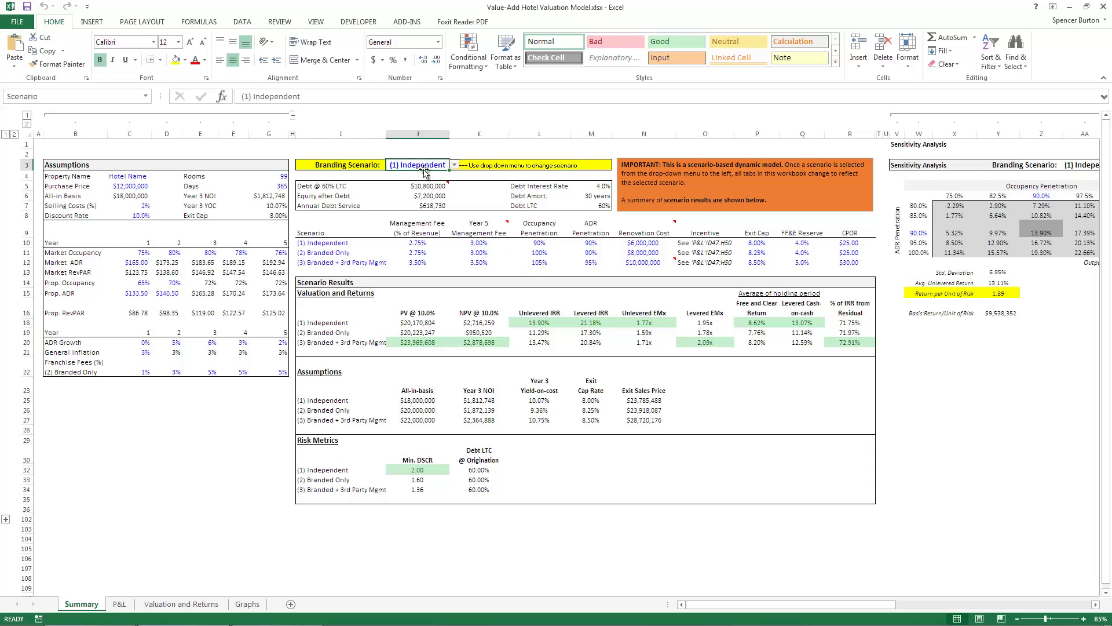
pyautogui.click(455, 165)
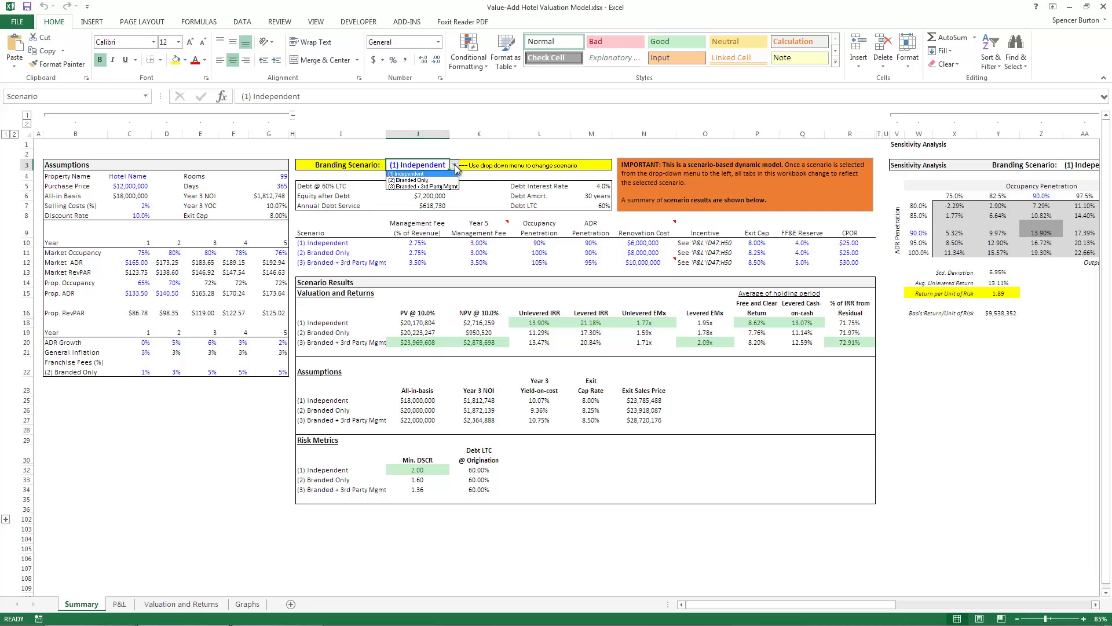
pyautogui.click(425, 180)
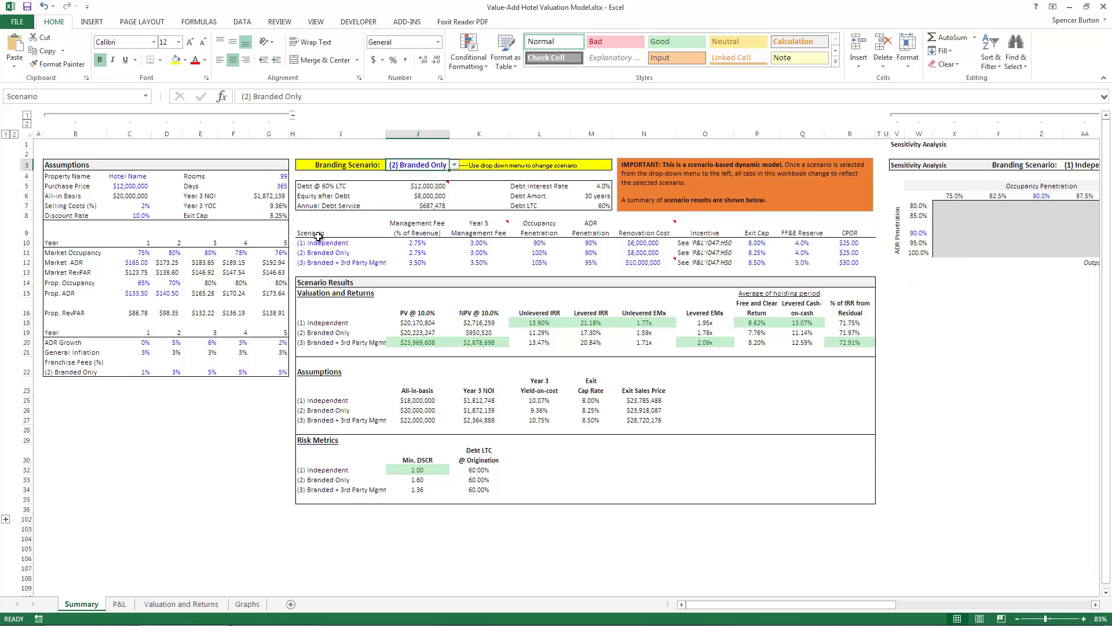
pyautogui.moveTo(317, 235); pyautogui.dragTo(848, 262)
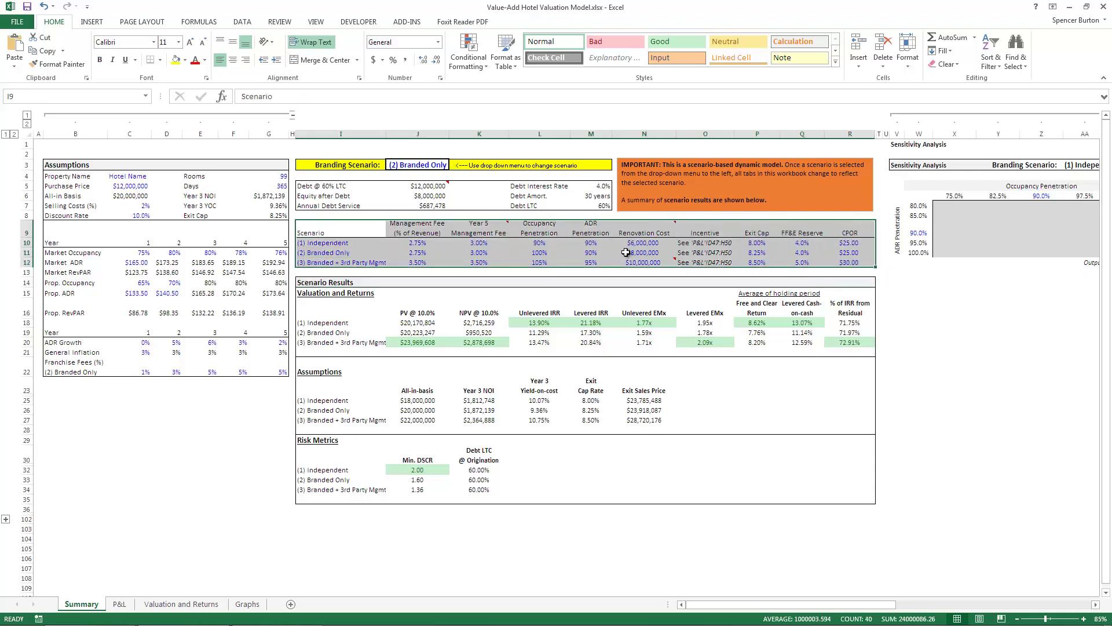
pyautogui.click(431, 231)
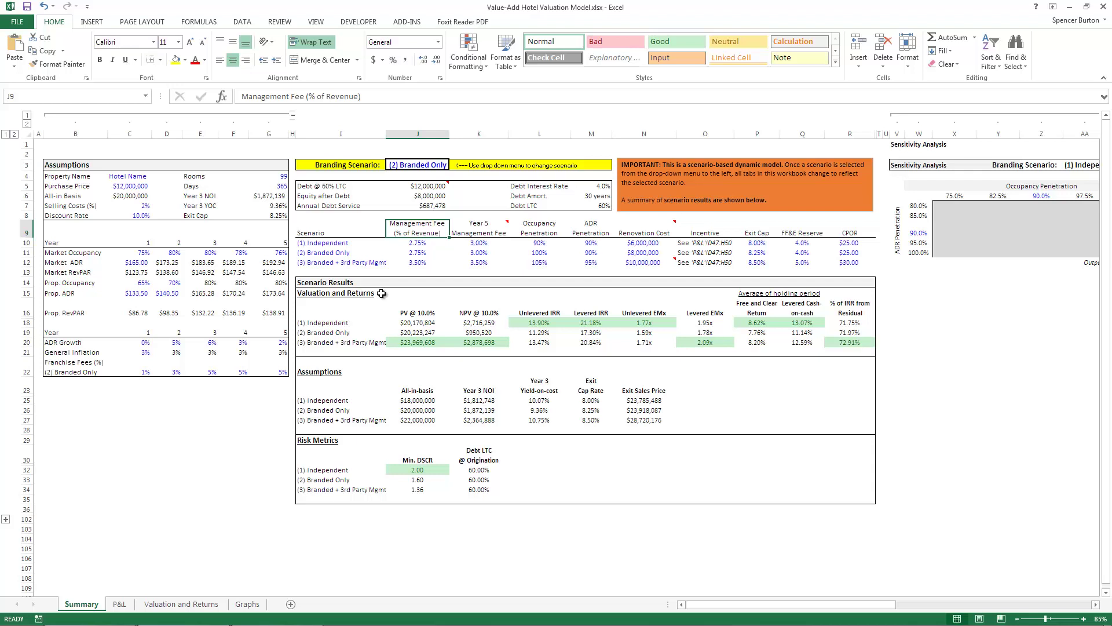
# Step: Set the Branding Scenario back to (1) Independent
pyautogui.click(418, 165)
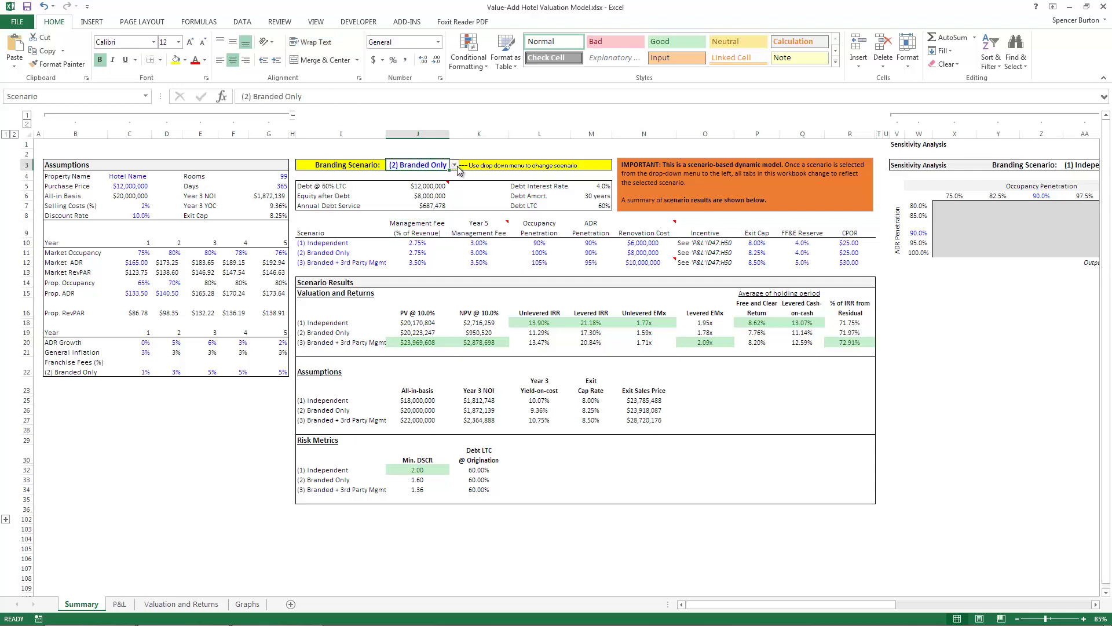
pyautogui.click(455, 165)
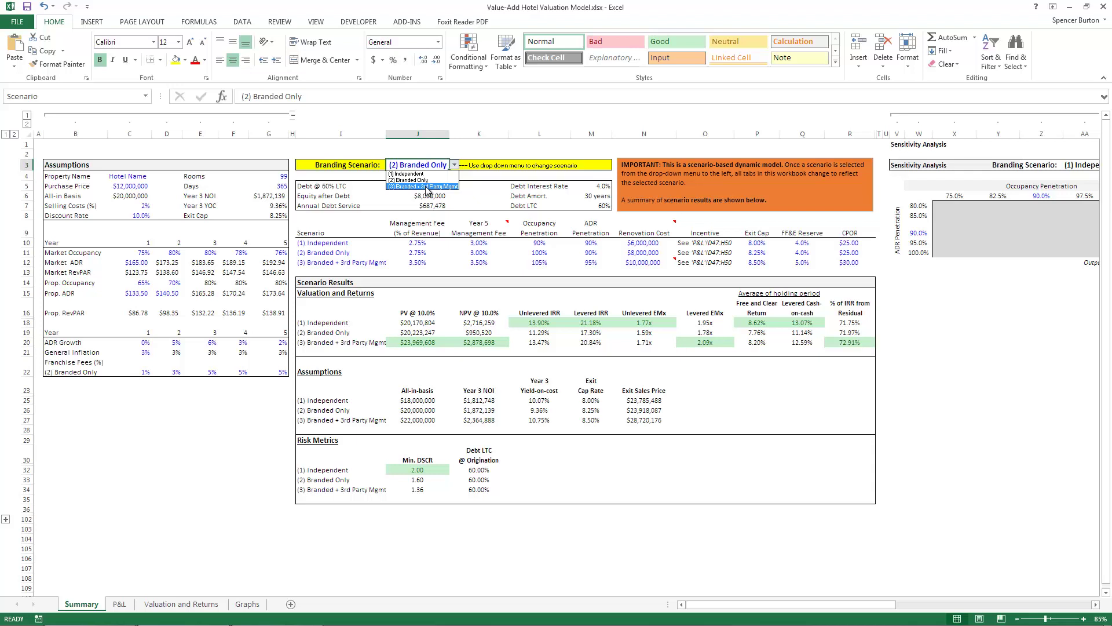
pyautogui.click(422, 175)
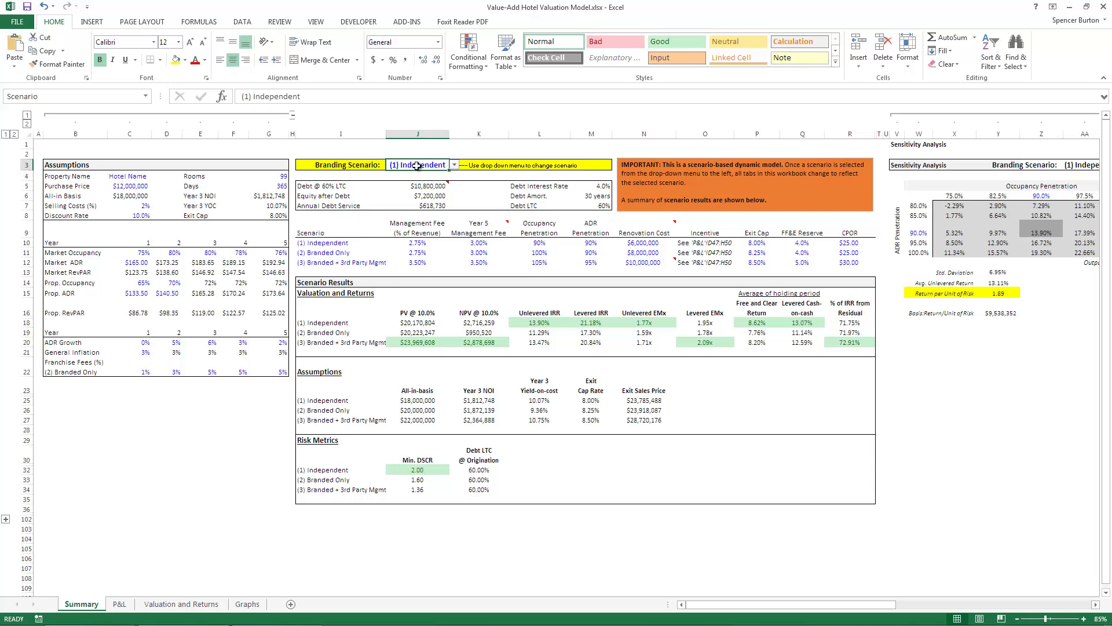
# Step: Rename the first scenario in the scenario assumptions table as "(1) Independent + 3rd Party Management"
pyautogui.click(341, 244)
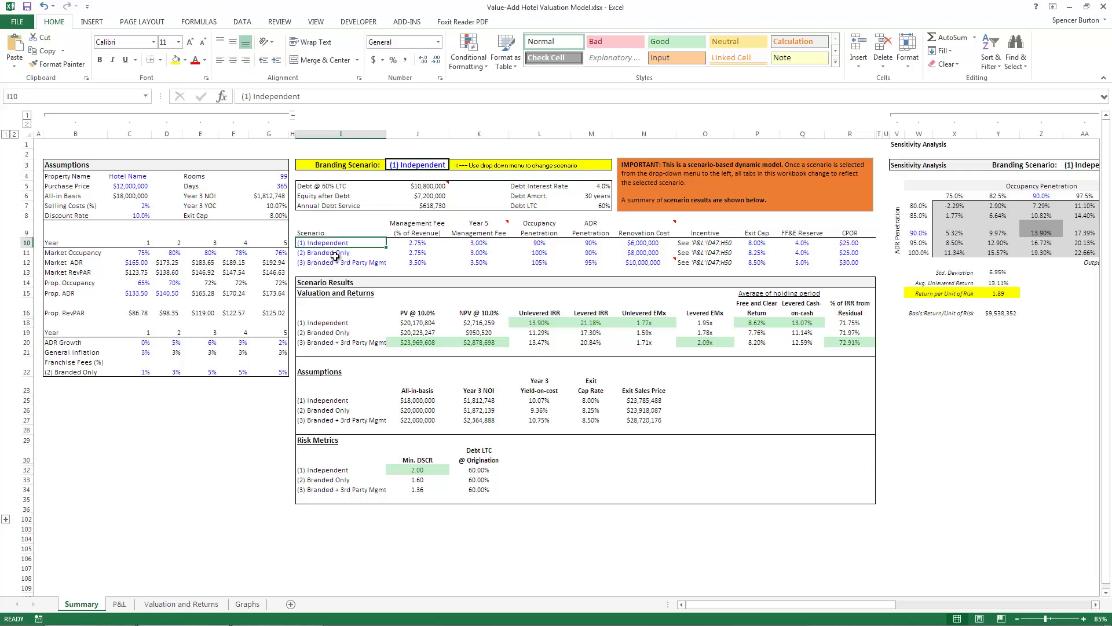
pyautogui.click(336, 255)
pyautogui.click(337, 263)
pyautogui.click(340, 243)
pyautogui.press('F2')
pyautogui.write('+')
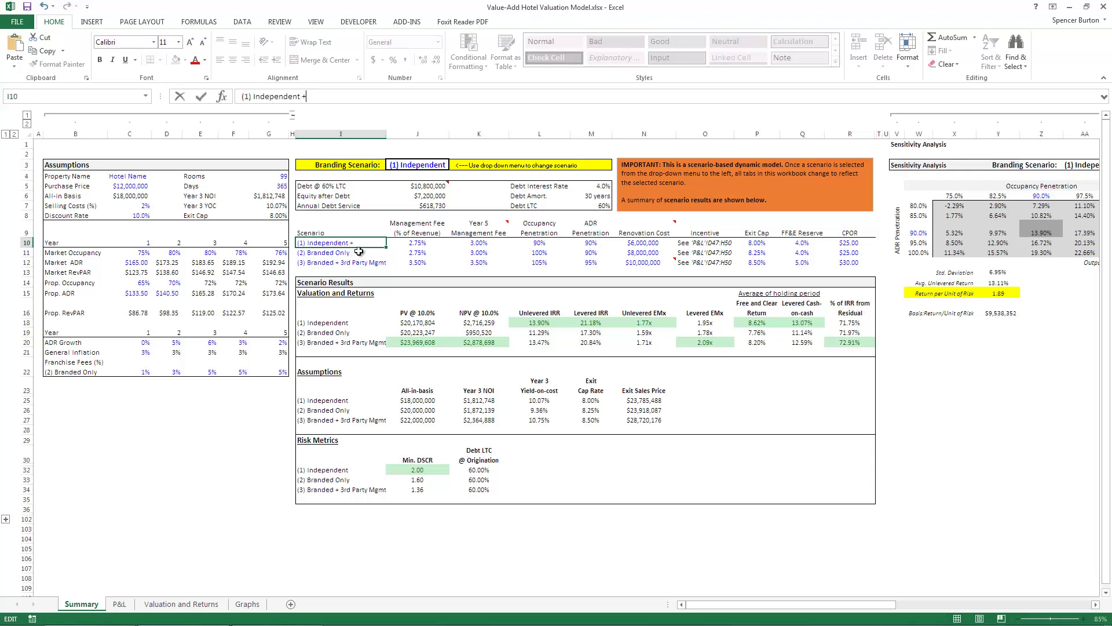
pyautogui.write(' 3rd Party Management')
pyautogui.press('Return')
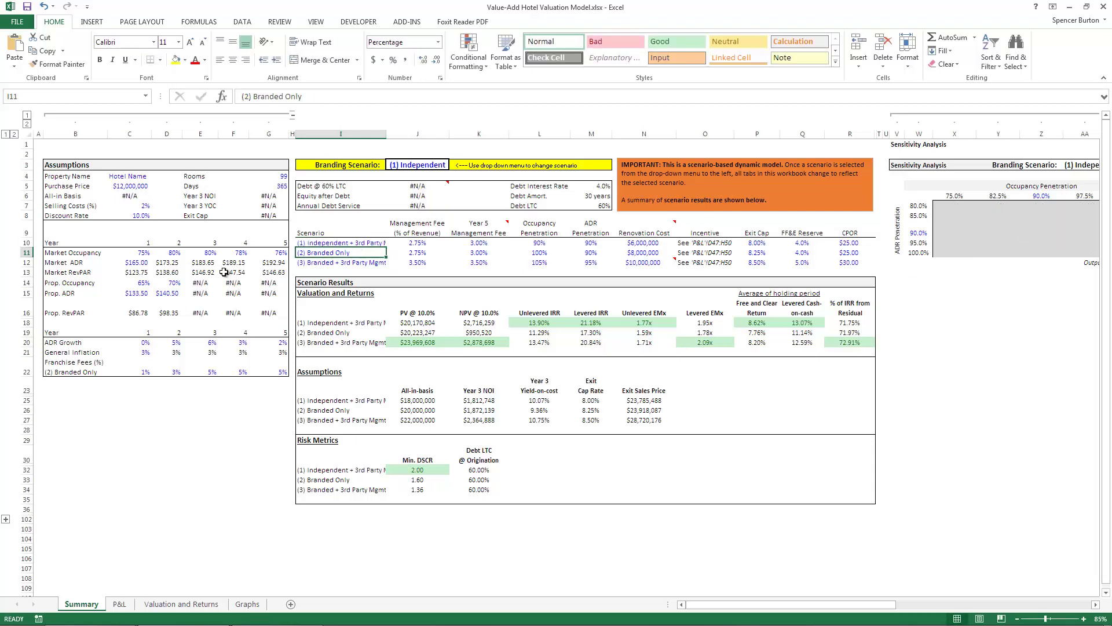
# Step: Check how the renamed first scenario is offered among the Branding Scenario choices
pyautogui.click(374, 243)
pyautogui.click(443, 164)
pyautogui.click(454, 165)
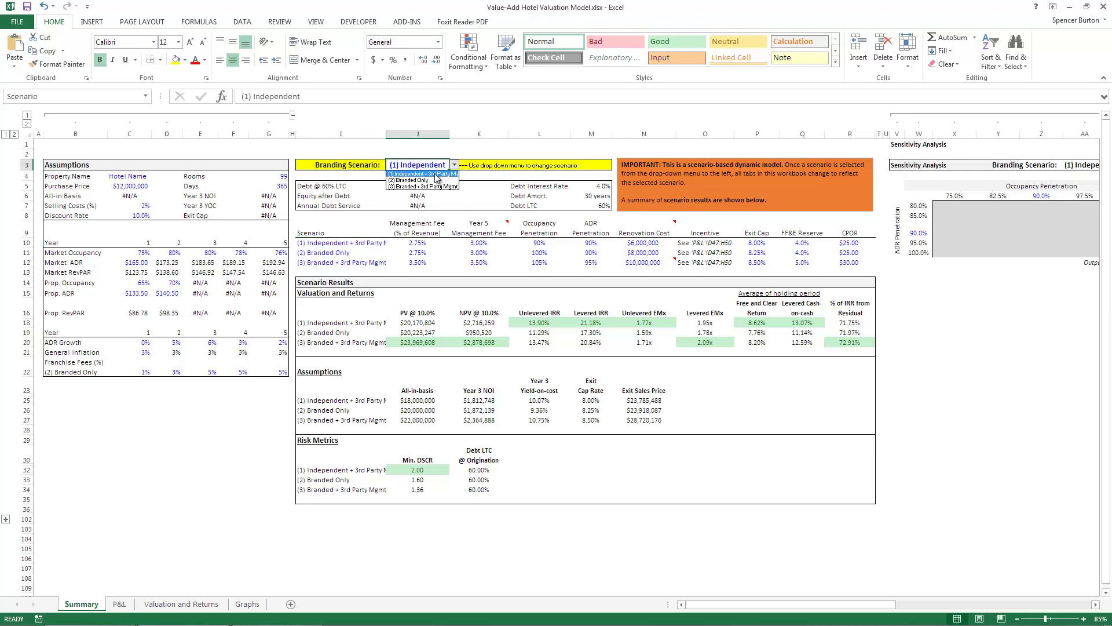
# Step: Restore the first scenario's name in cell I10 to "(1) Independent"
pyautogui.click(362, 246)
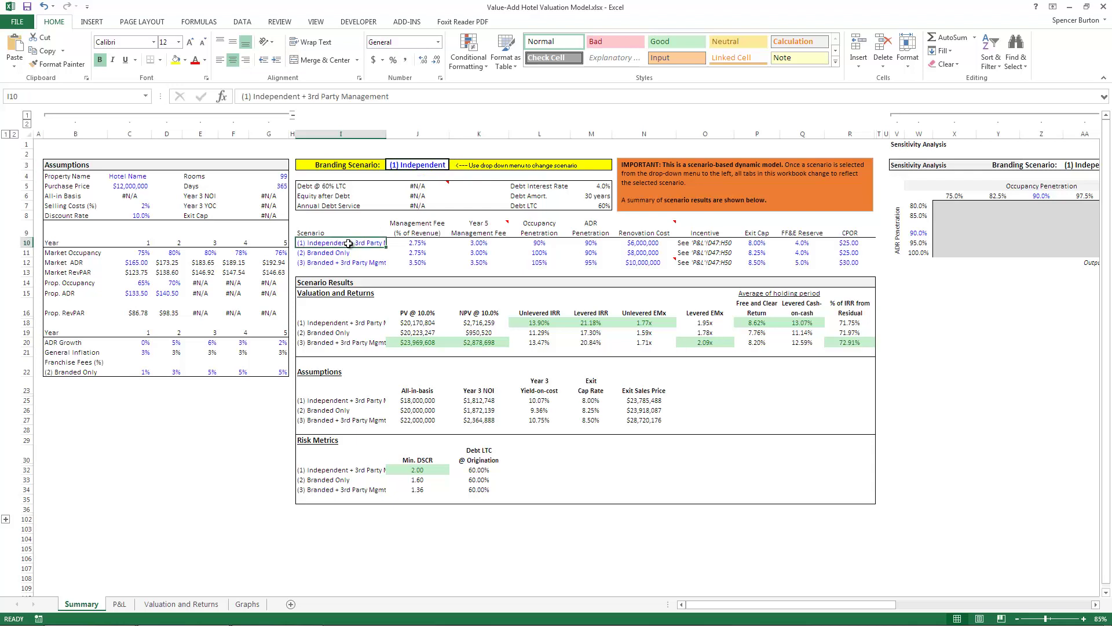
pyautogui.moveTo(389, 96); pyautogui.dragTo(301, 97)
pyautogui.press('Delete')
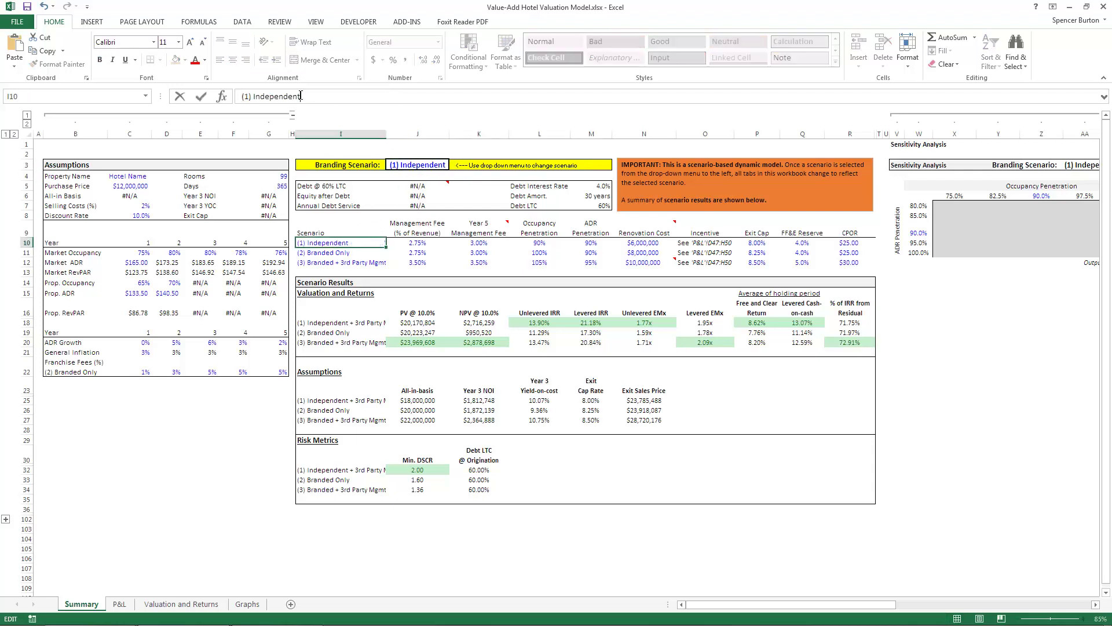
pyautogui.press('Return')
pyautogui.press('Up')
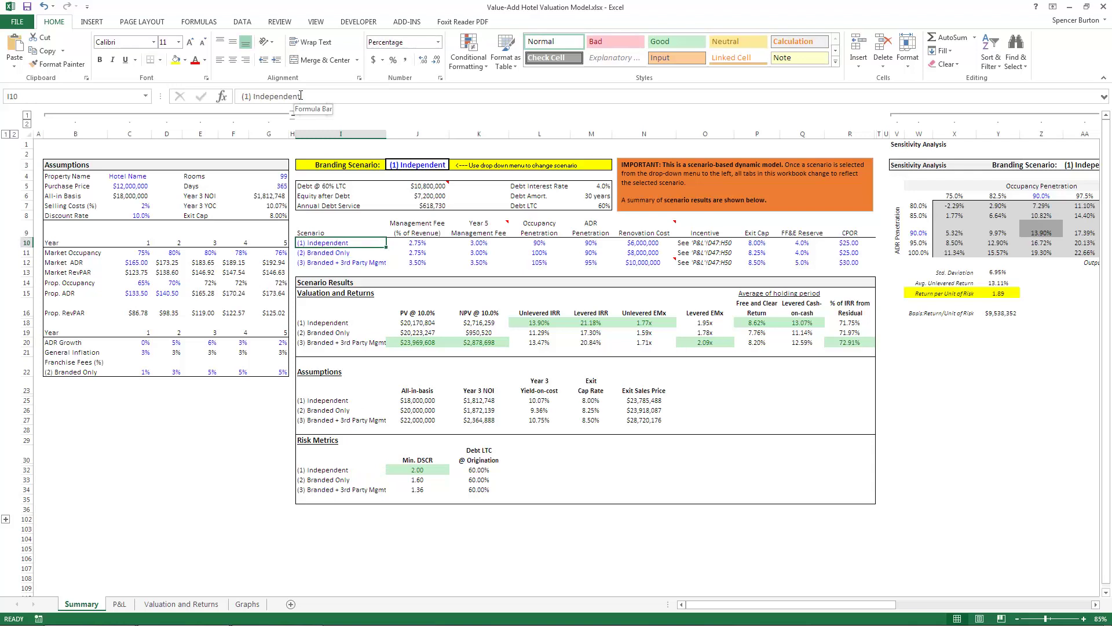
# Step: Examine the property name, purchase price and all-in basis formula in the Assumptions block
pyautogui.press('Left')
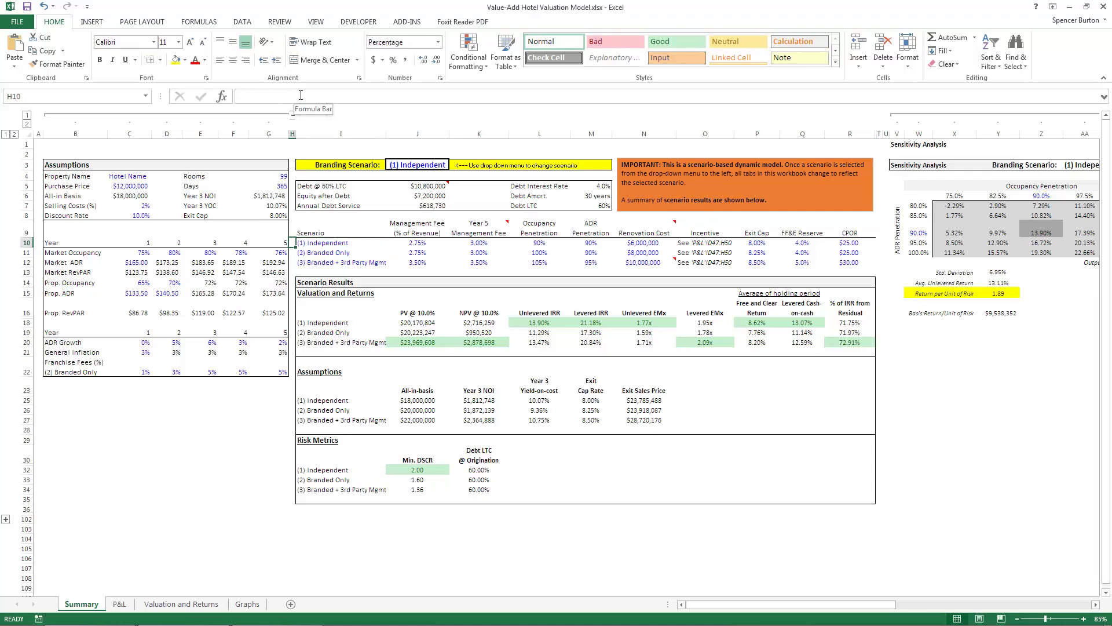
pyautogui.press('Up')
pyautogui.press('Up')
pyautogui.press('Up')
pyautogui.press('Left')
pyautogui.press('Left')
pyautogui.press('Left')
pyautogui.press('Up')
pyautogui.press('Up')
pyautogui.press('Left')
pyautogui.press('Left')
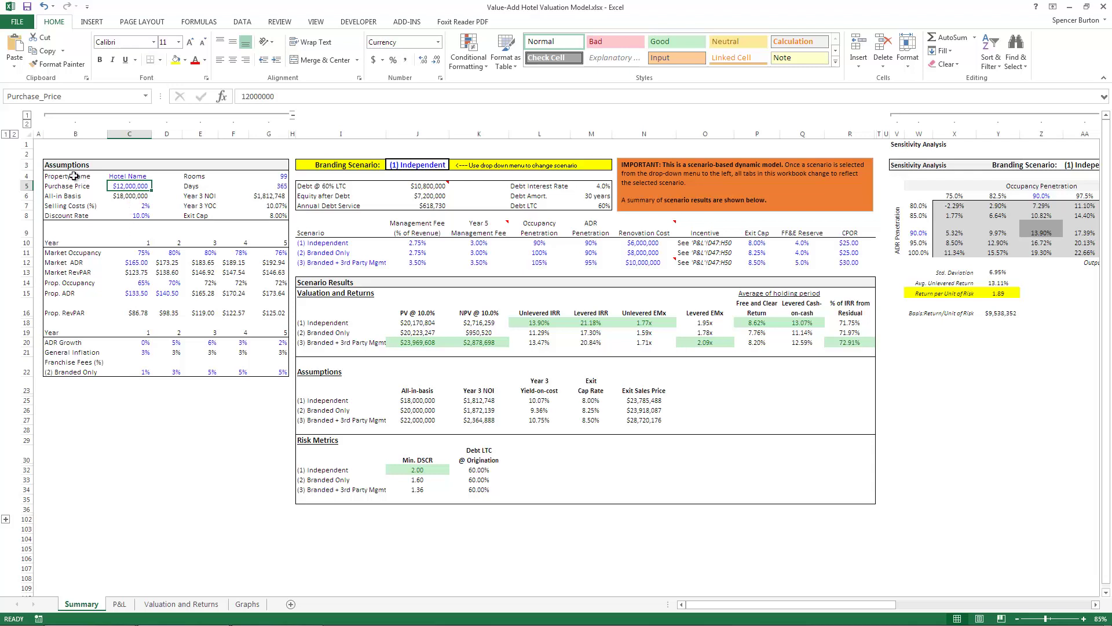
pyautogui.click(128, 177)
pyautogui.click(128, 186)
pyautogui.click(131, 196)
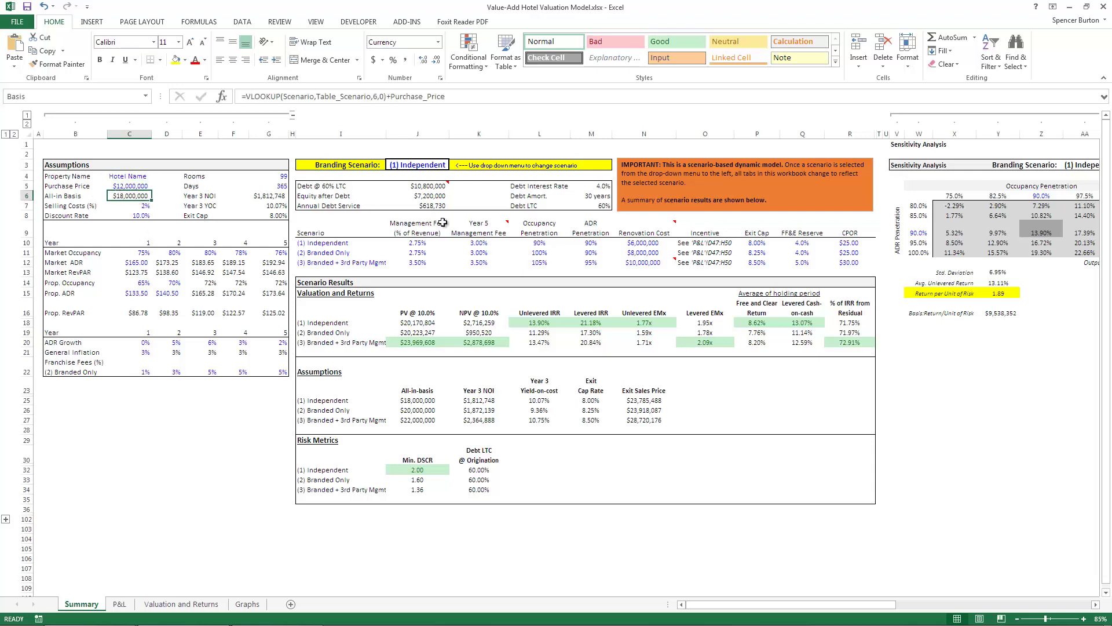
# Step: Compare the three scenarios' renovation costs with the purchase price and all-in basis, keeping the Branding Scenario on (1) Independent
pyautogui.click(641, 244)
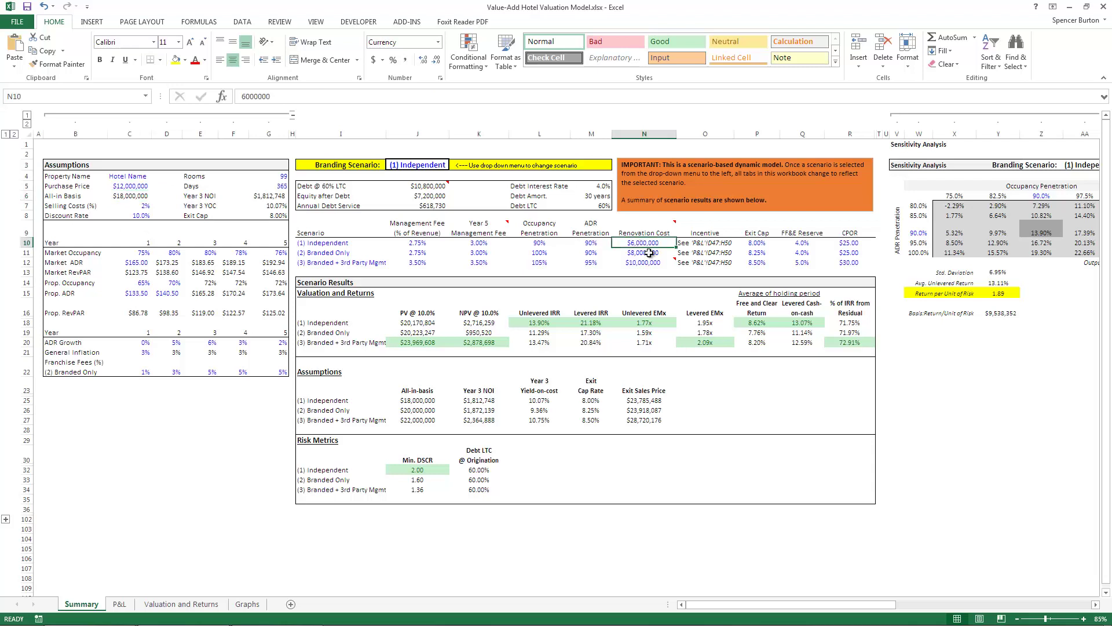
pyautogui.click(643, 252)
pyautogui.click(643, 263)
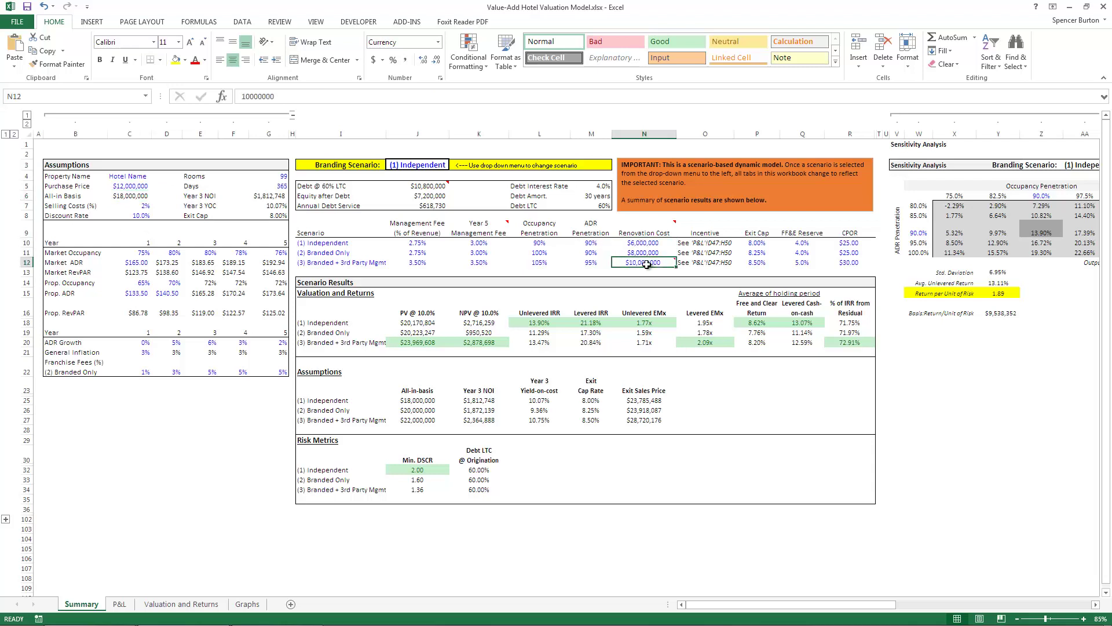
pyautogui.click(132, 185)
pyautogui.click(406, 167)
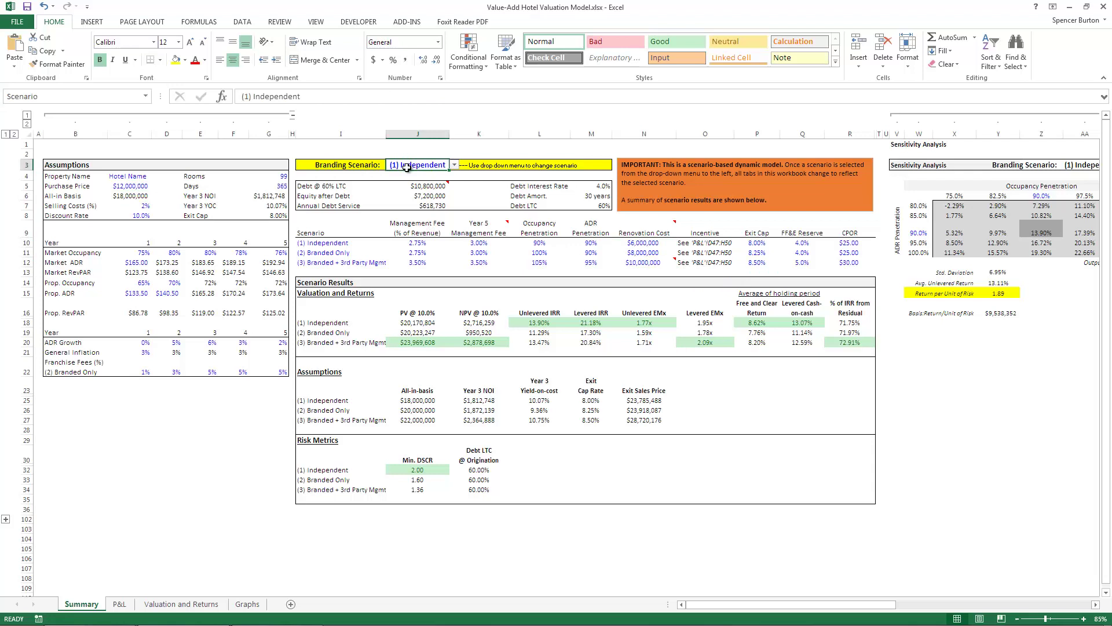
pyautogui.click(455, 165)
pyautogui.click(431, 172)
pyautogui.click(139, 195)
pyautogui.click(131, 186)
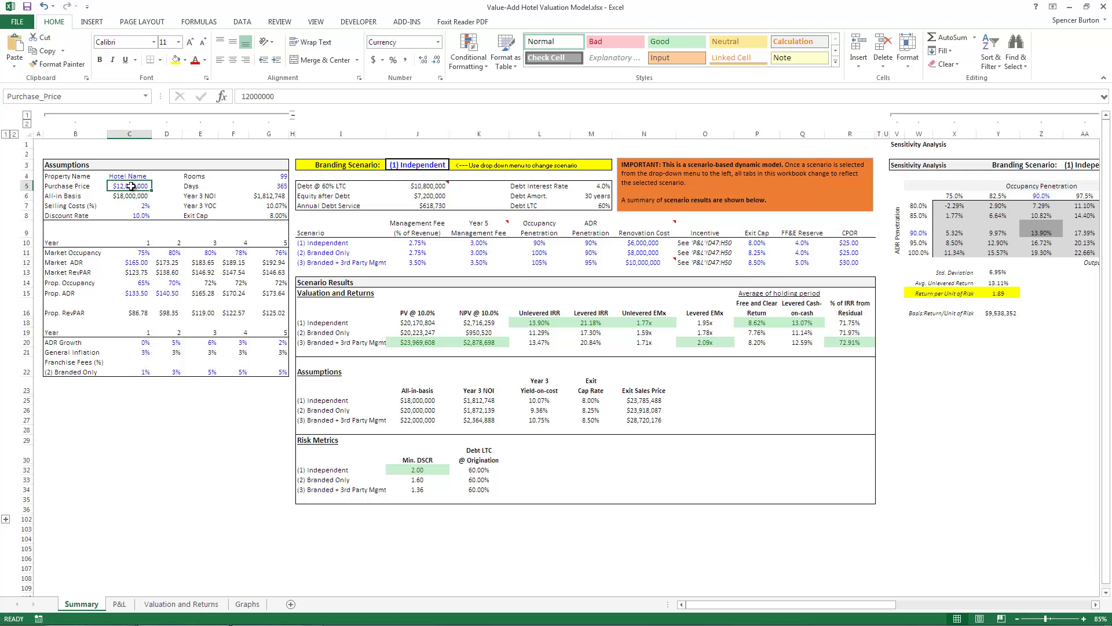
pyautogui.click(636, 244)
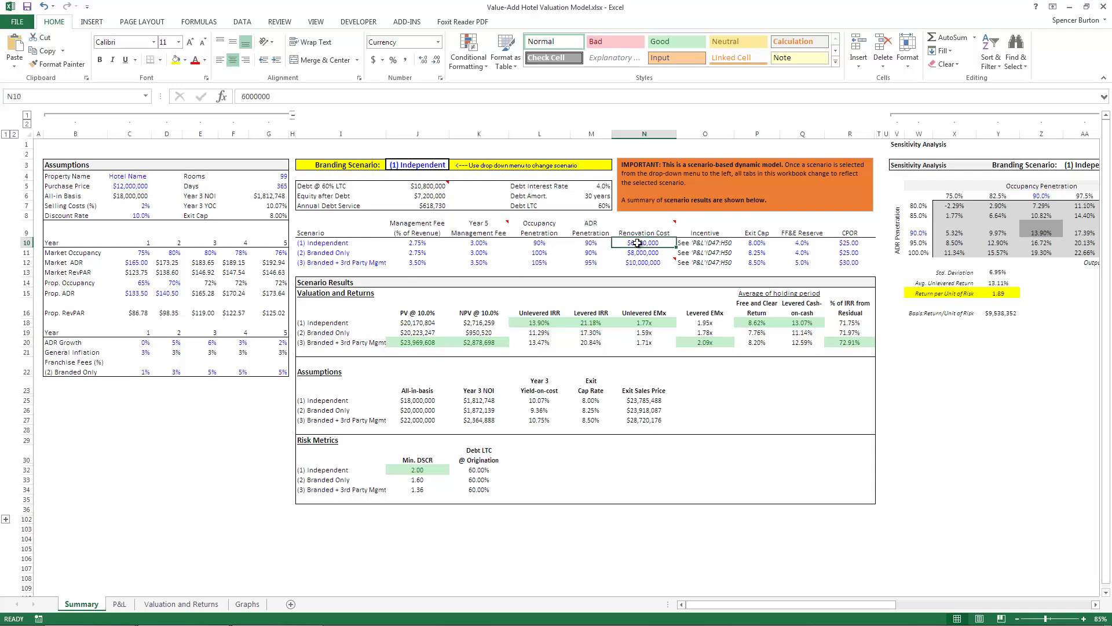
pyautogui.click(329, 243)
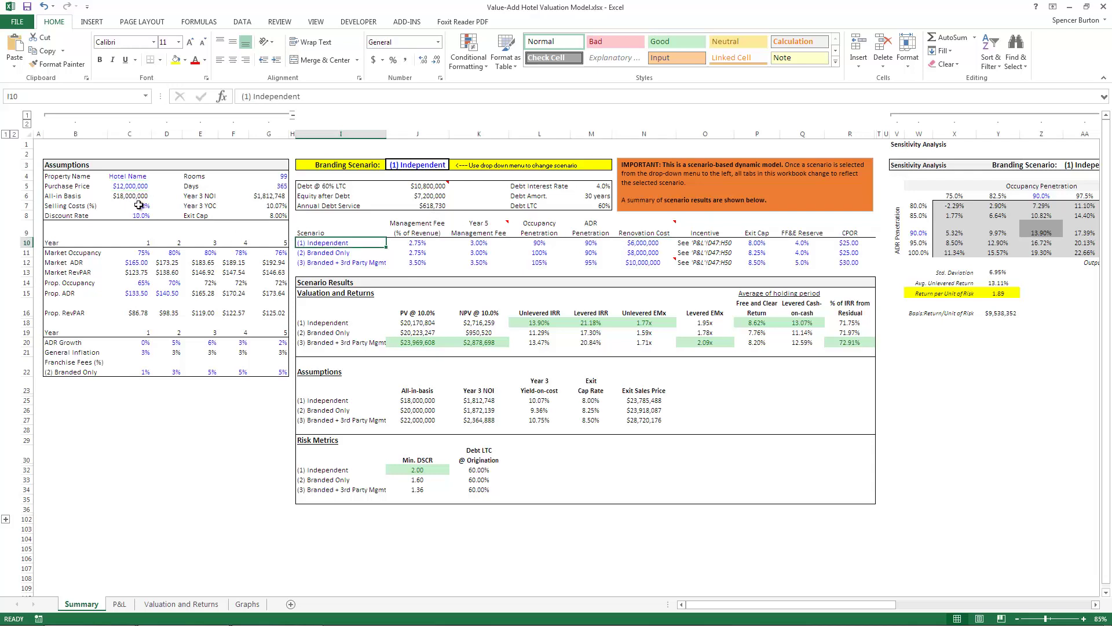
# Step: Examine the selling costs, discount rate, rooms and days inputs in the Assumptions block
pyautogui.click(140, 205)
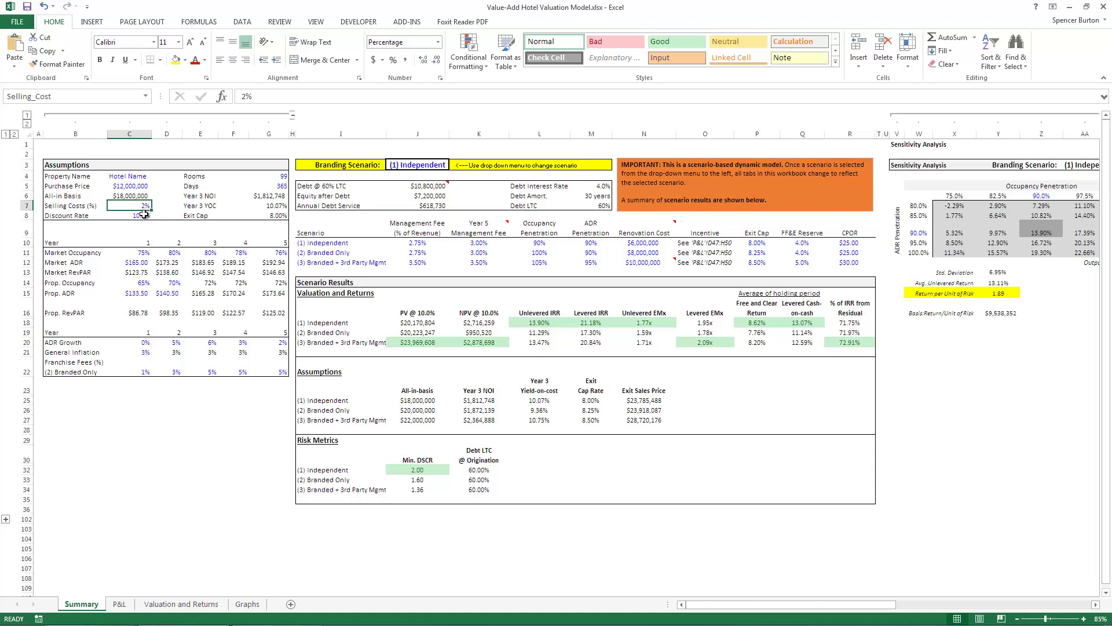
pyautogui.click(143, 217)
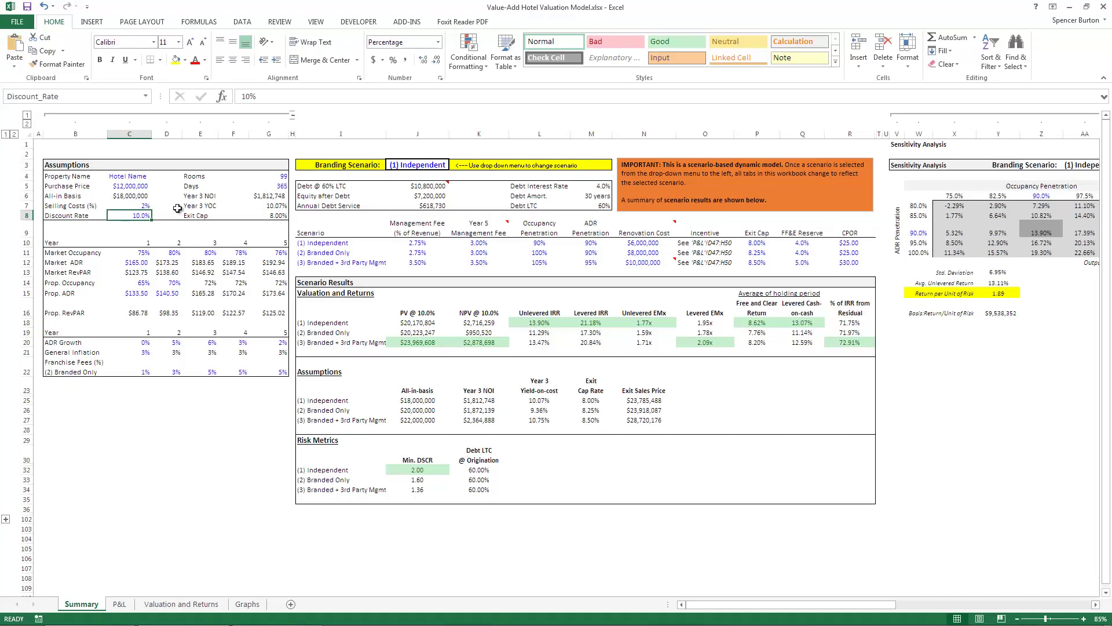
pyautogui.click(275, 178)
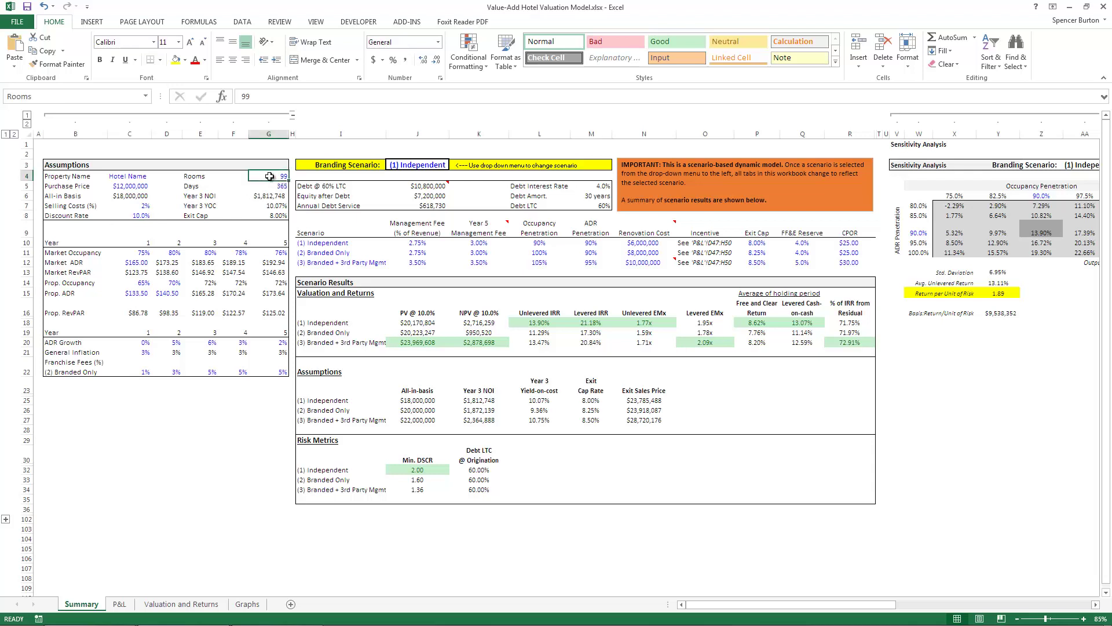
pyautogui.click(274, 186)
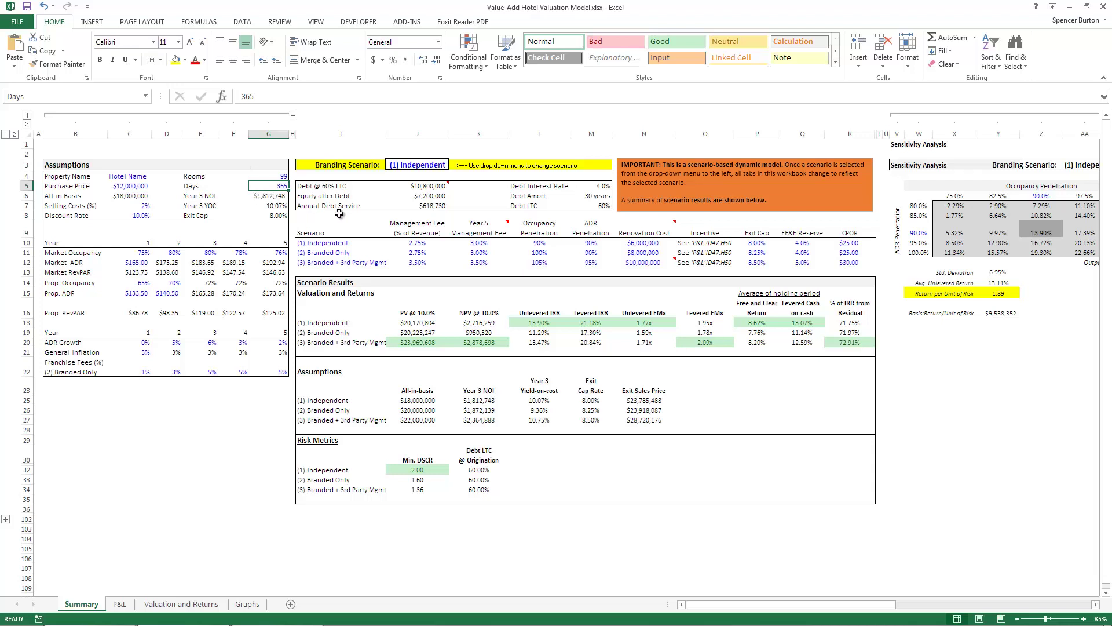
# Step: Examine the scenario assumptions table as a whole and its three scenario names
pyautogui.moveTo(325, 244); pyautogui.dragTo(848, 262)
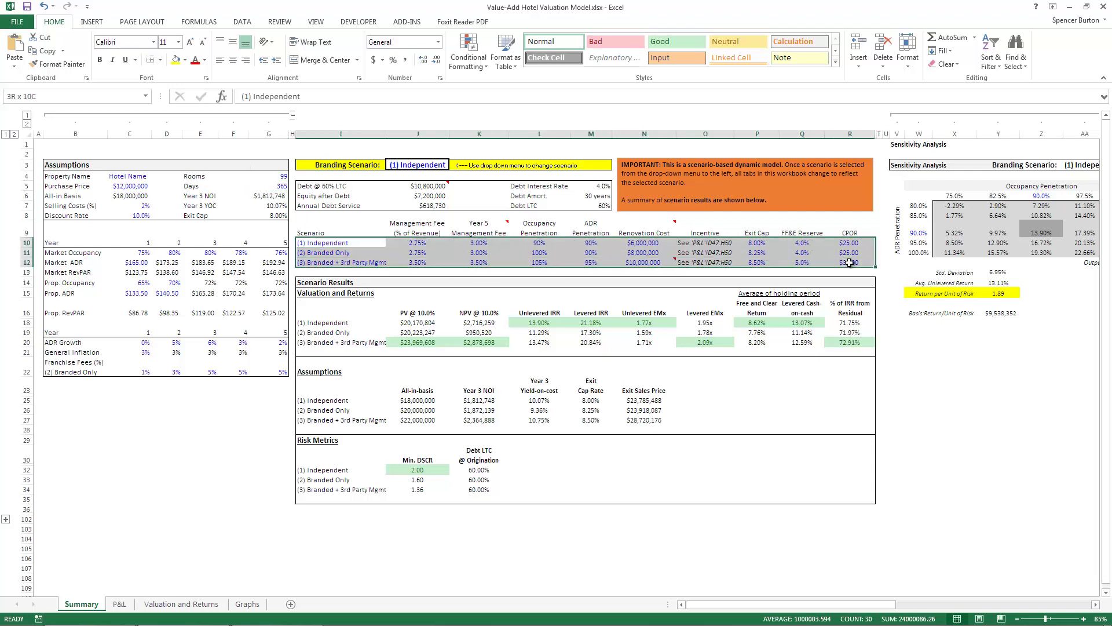
pyautogui.click(425, 244)
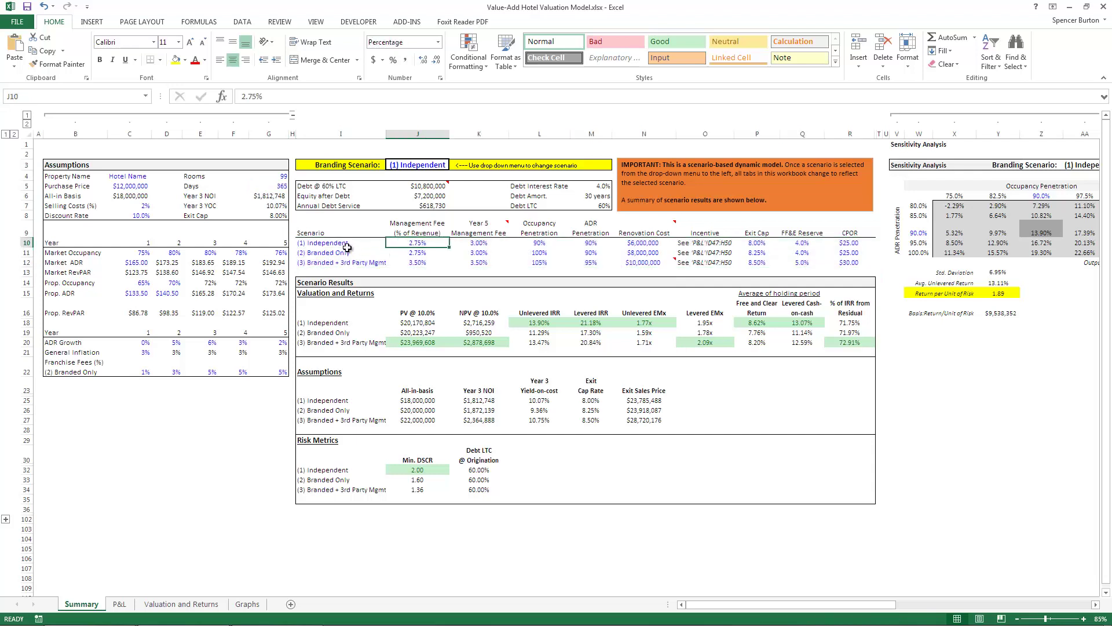
pyautogui.moveTo(338, 244); pyautogui.dragTo(350, 263)
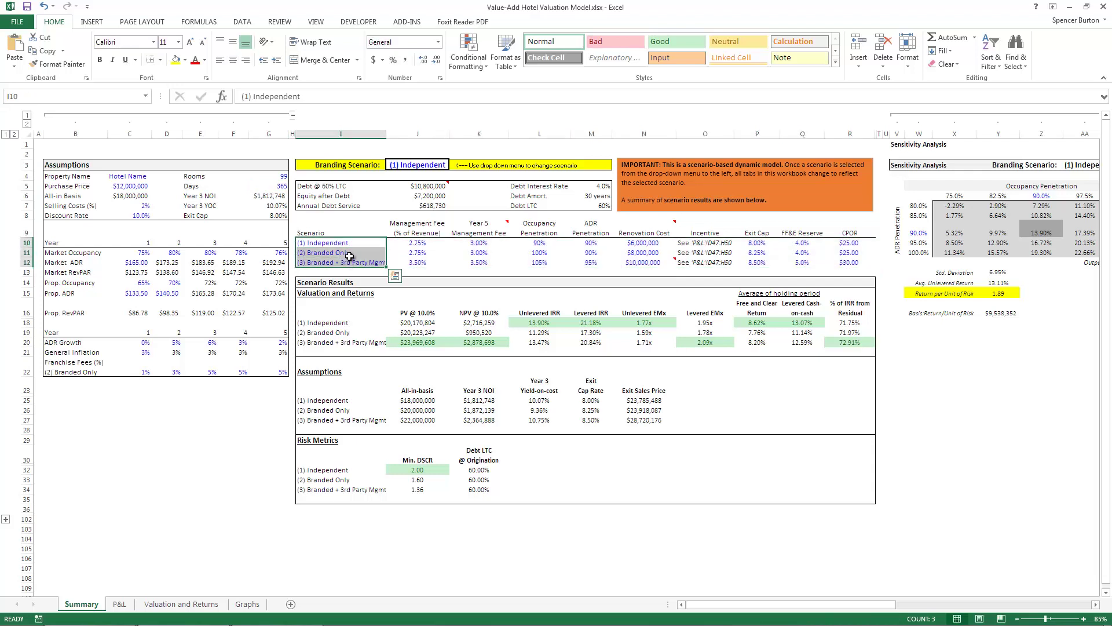
# Step: Compare the management fee and Year 5 management fee across the three scenarios
pyautogui.click(417, 245)
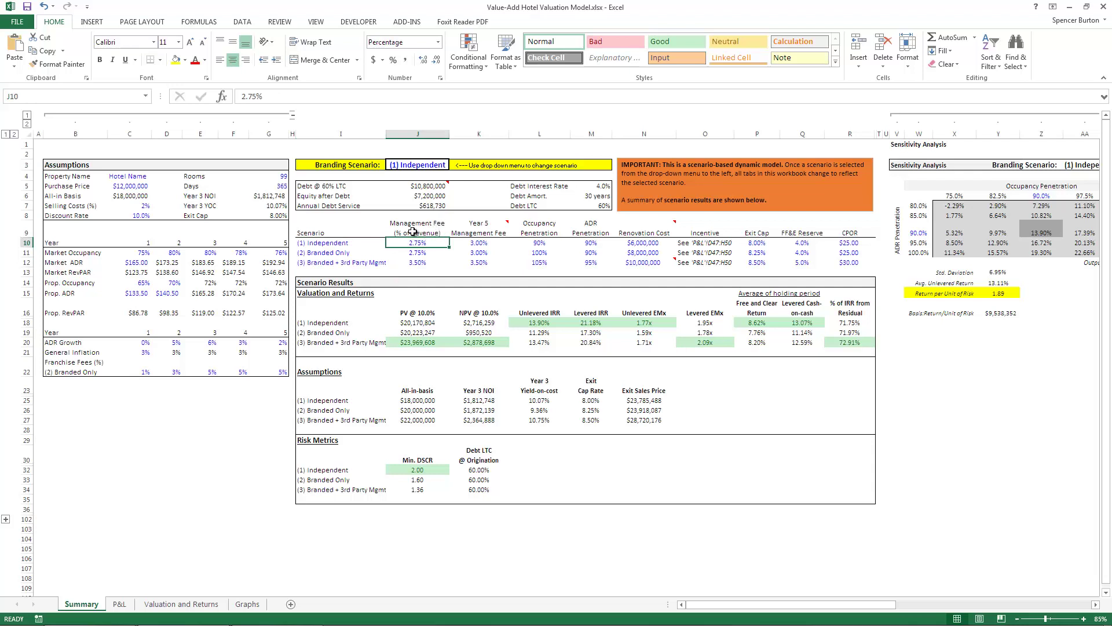
pyautogui.click(423, 254)
pyautogui.click(425, 263)
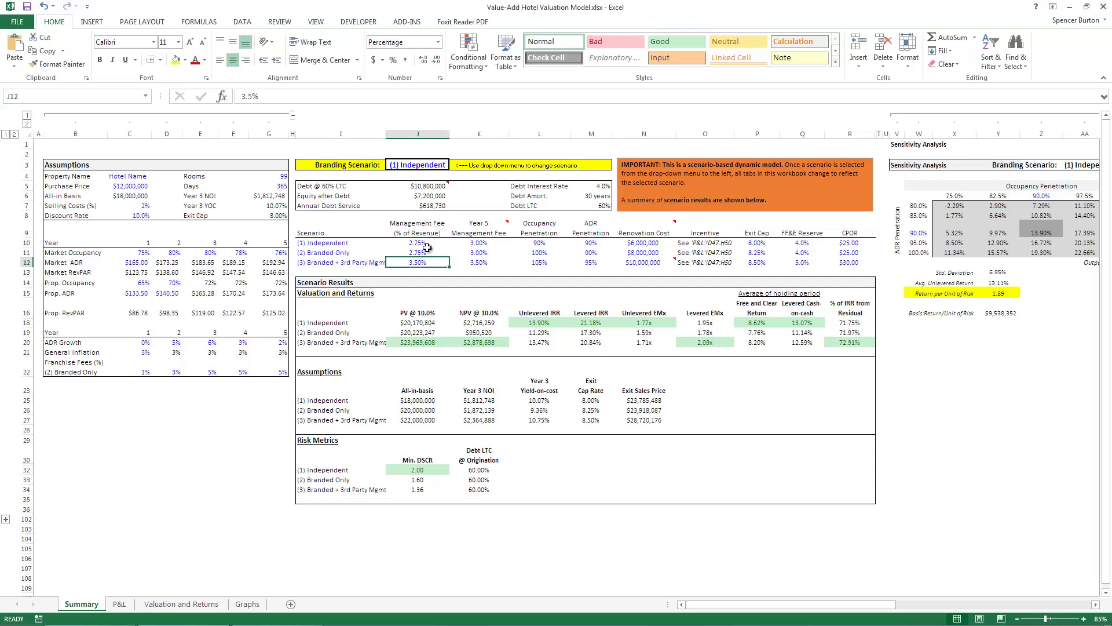
pyautogui.click(427, 244)
pyautogui.click(427, 254)
pyautogui.click(425, 261)
pyautogui.click(473, 244)
pyautogui.click(475, 252)
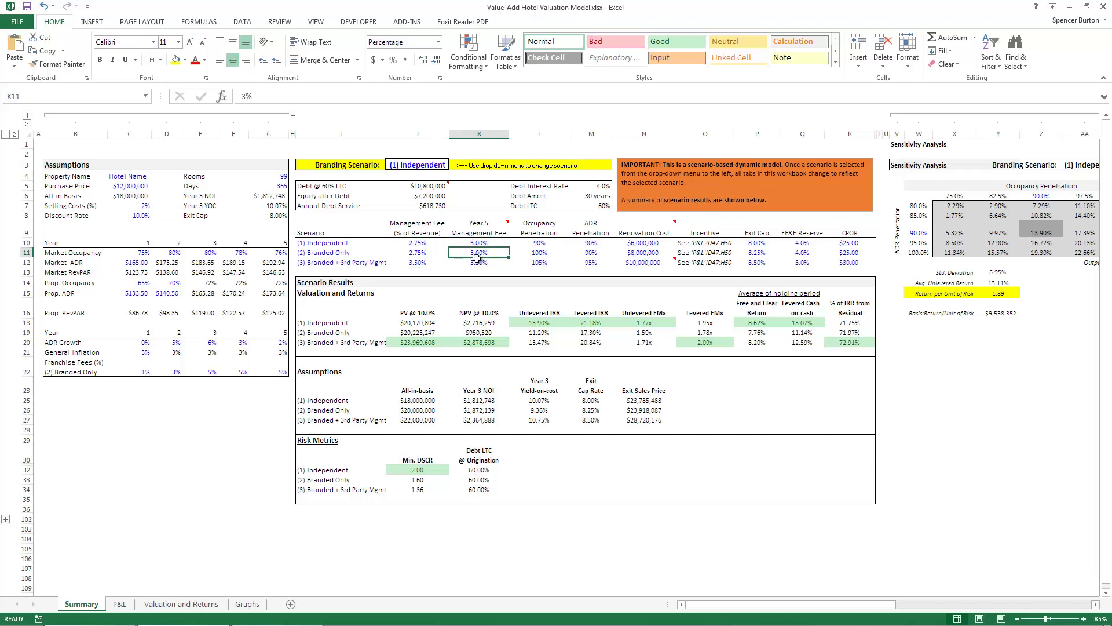
pyautogui.click(480, 262)
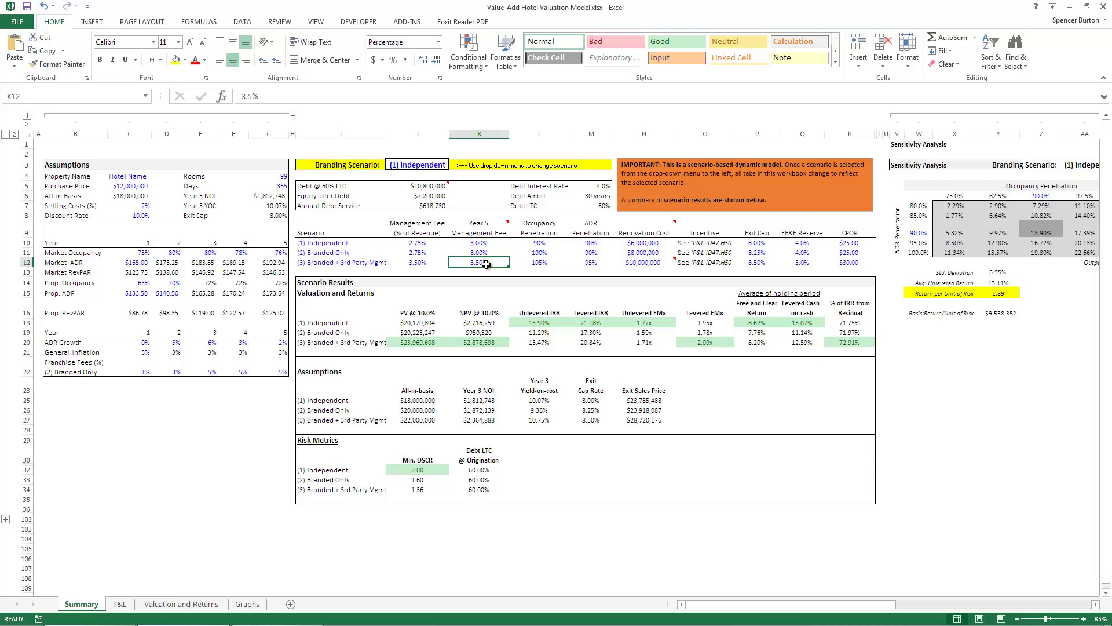
# Step: Compare the Year 5 management fee of the three scenarios, relating it to the Branded Only and Branded + 3rd Party Mgmt scenario names
pyautogui.click(347, 262)
pyautogui.click(372, 257)
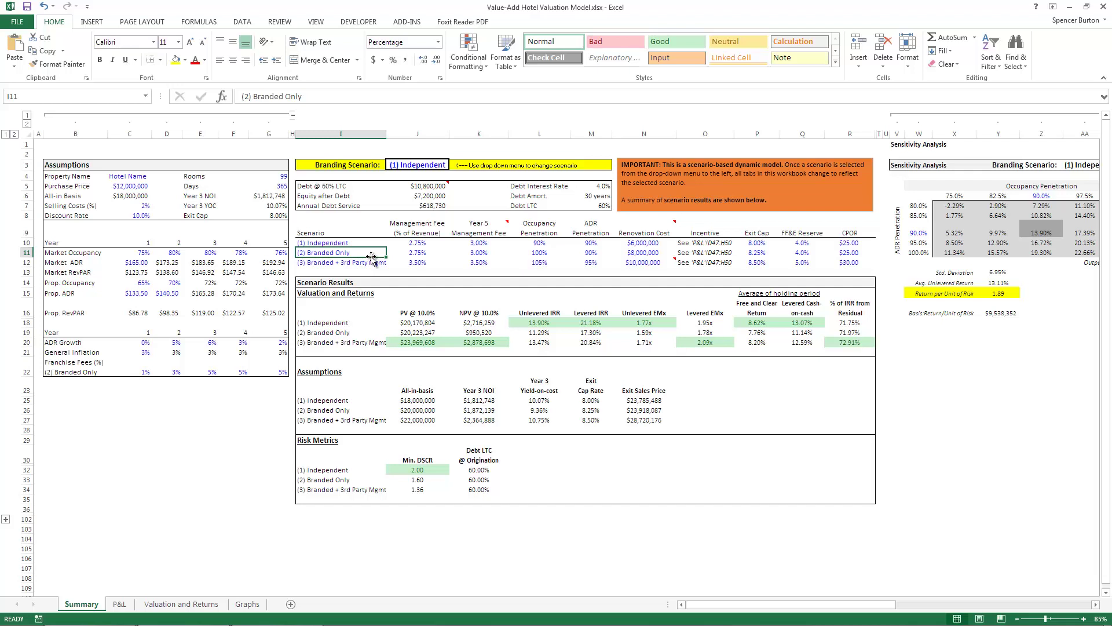
pyautogui.click(485, 246)
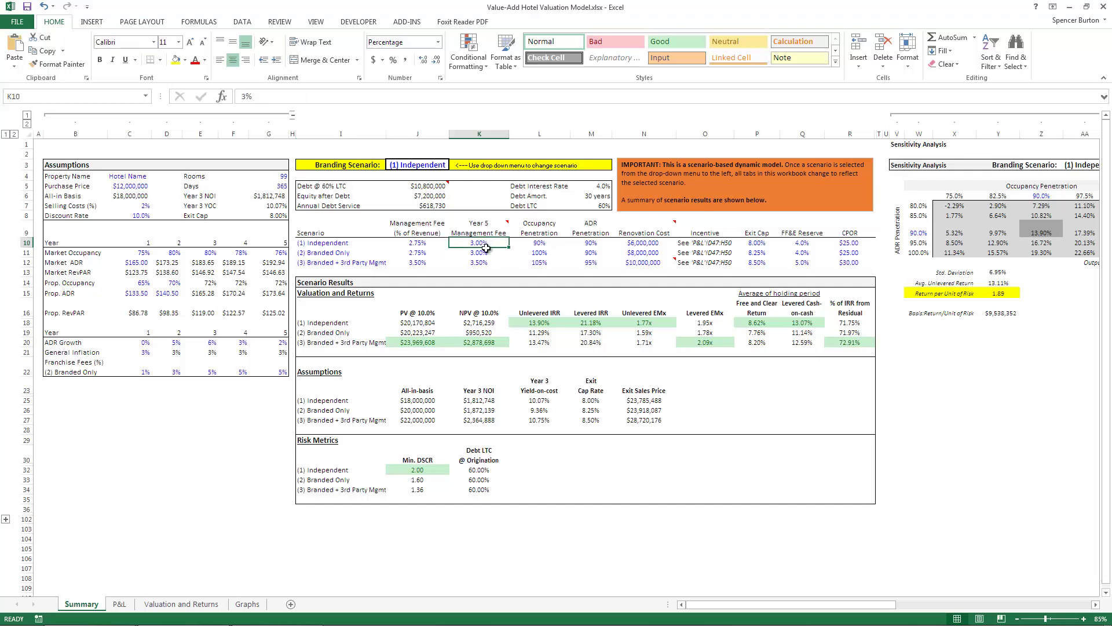
pyautogui.click(484, 251)
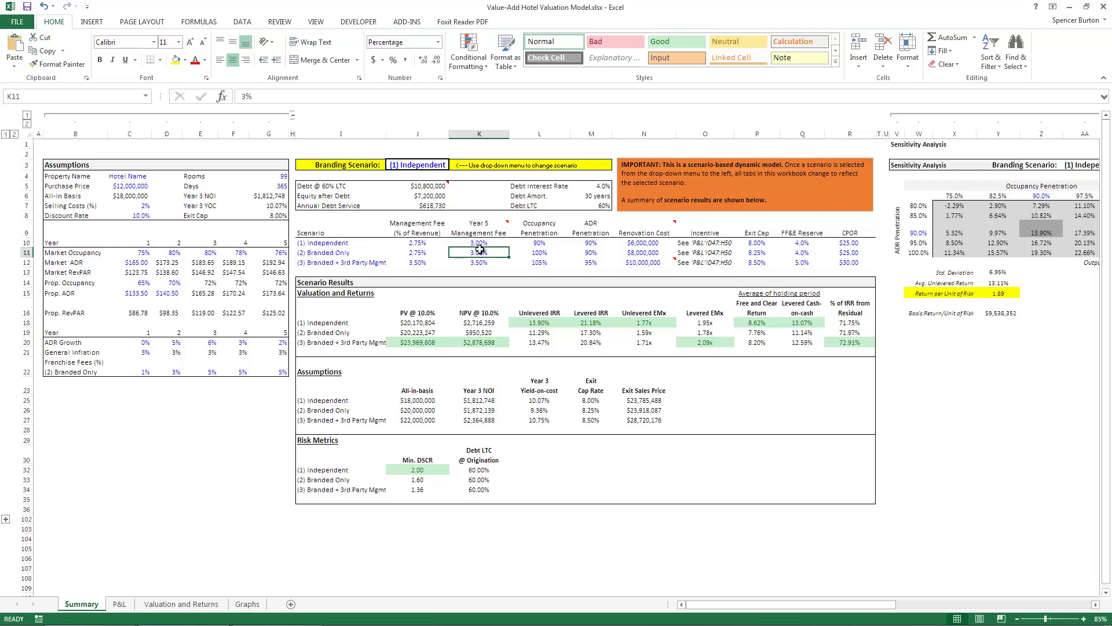
pyautogui.click(486, 243)
pyautogui.click(488, 253)
pyautogui.moveTo(485, 244); pyautogui.dragTo(486, 263)
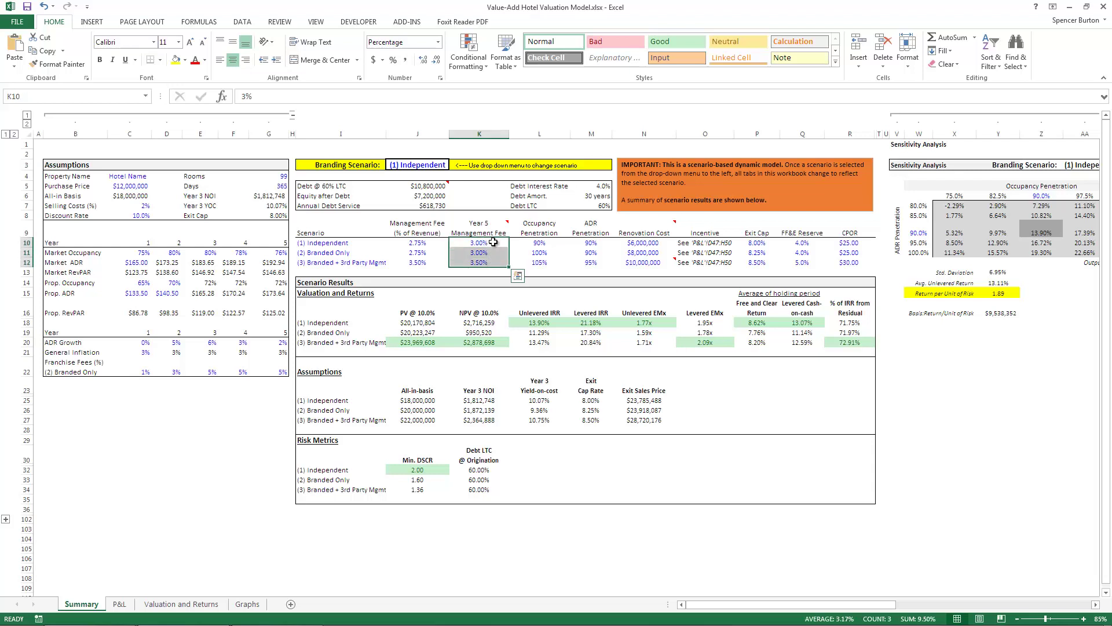
# Step: Trace how the Independent scenario's occupancy penetration and the yearly market occupancy inputs feed the property occupancy formula in Year 5
pyautogui.click(541, 242)
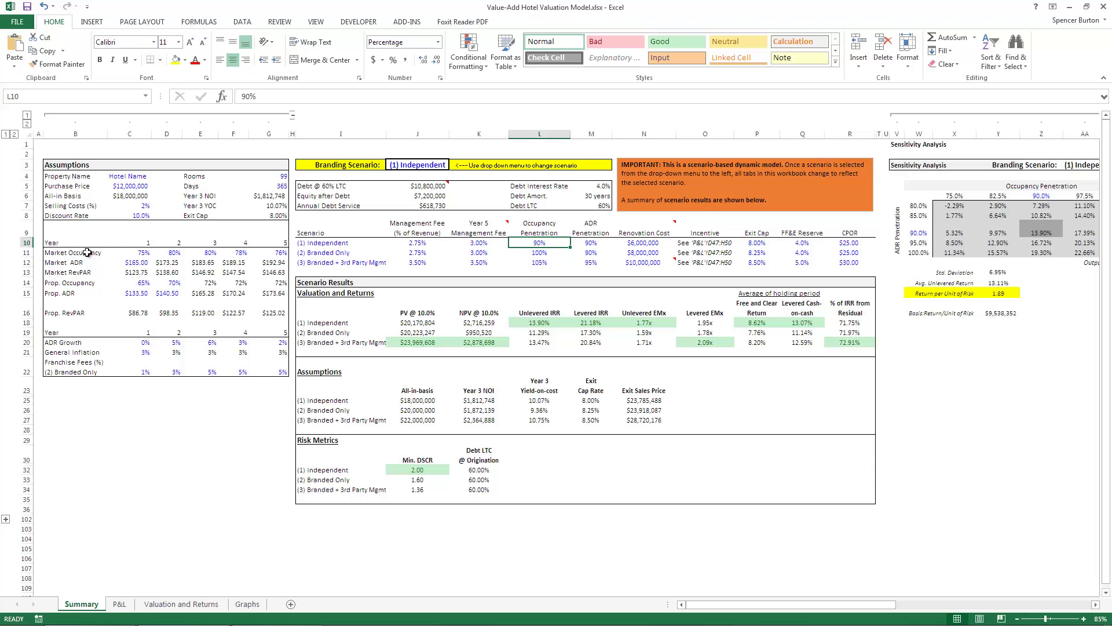
pyautogui.click(140, 256)
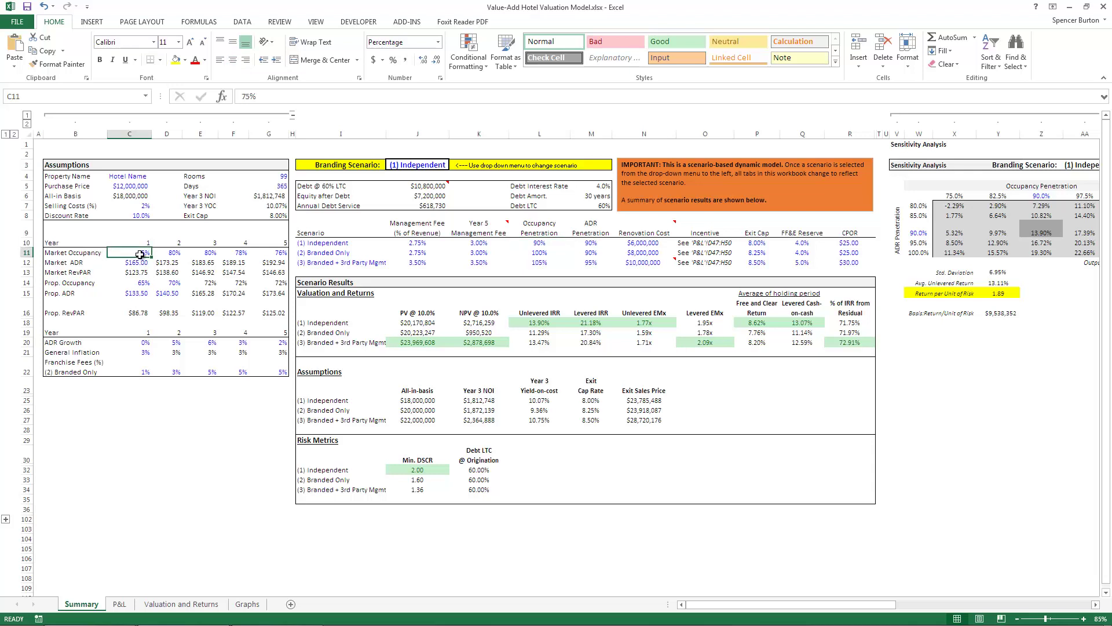
pyautogui.click(171, 254)
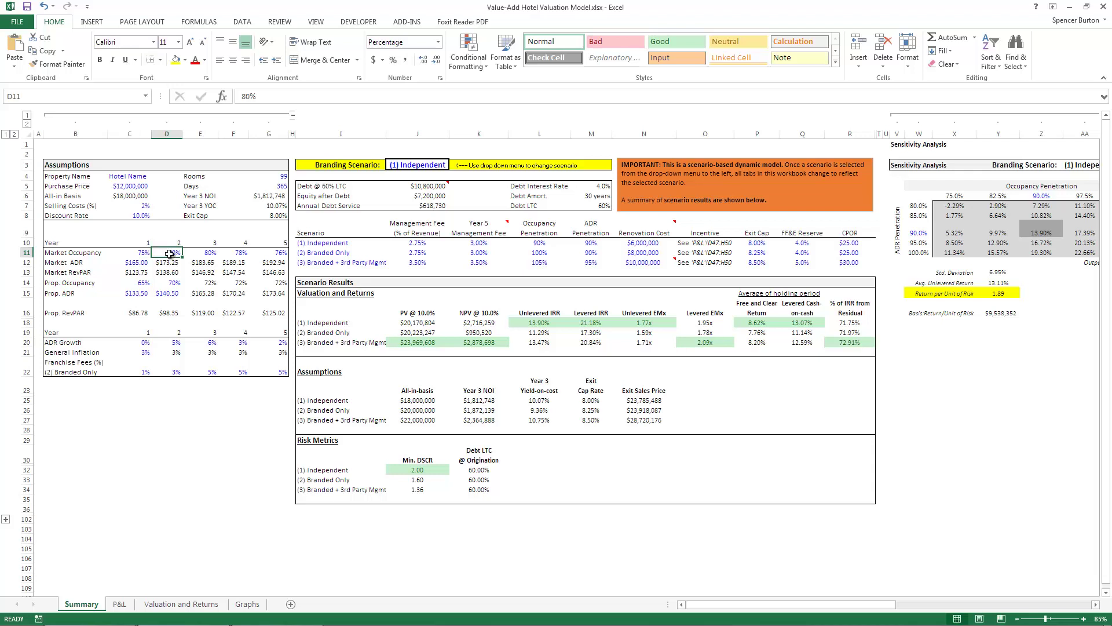
pyautogui.click(208, 252)
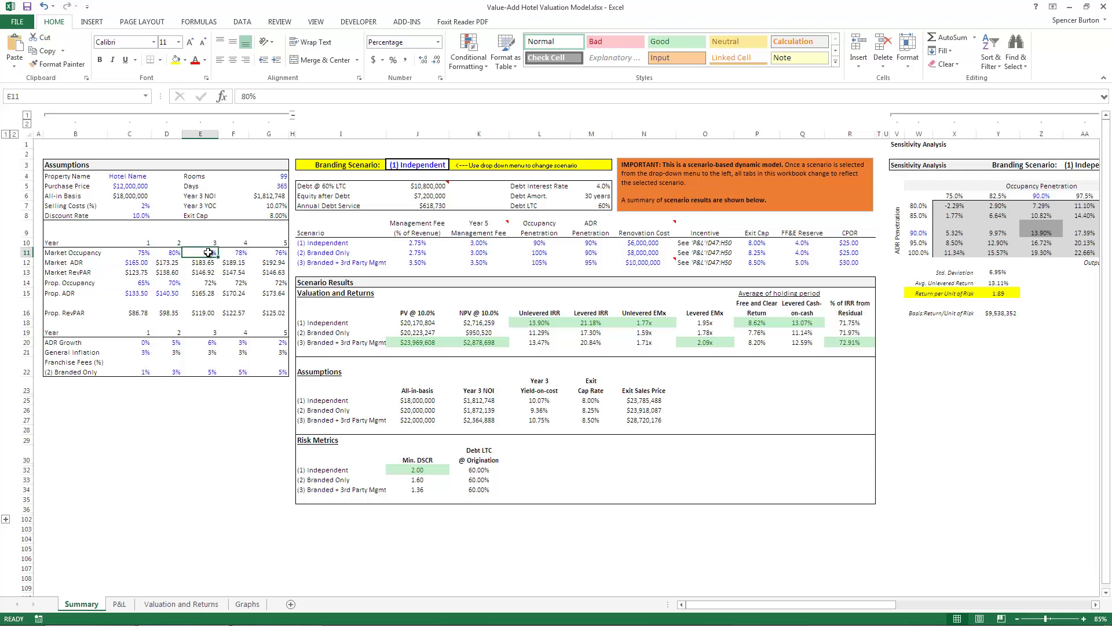
pyautogui.click(238, 253)
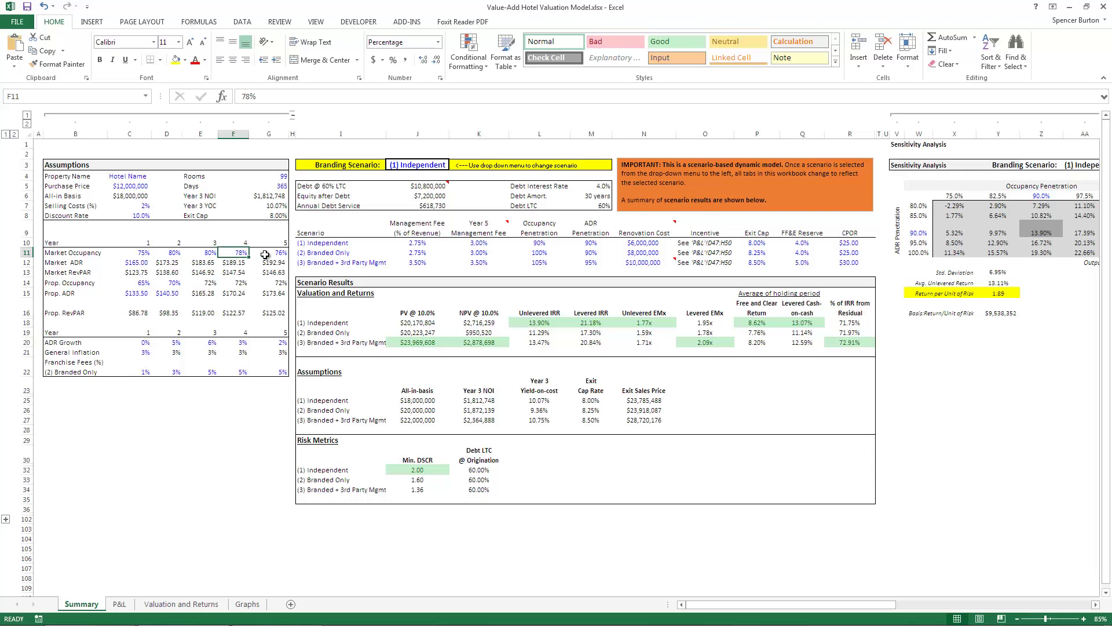
pyautogui.click(266, 255)
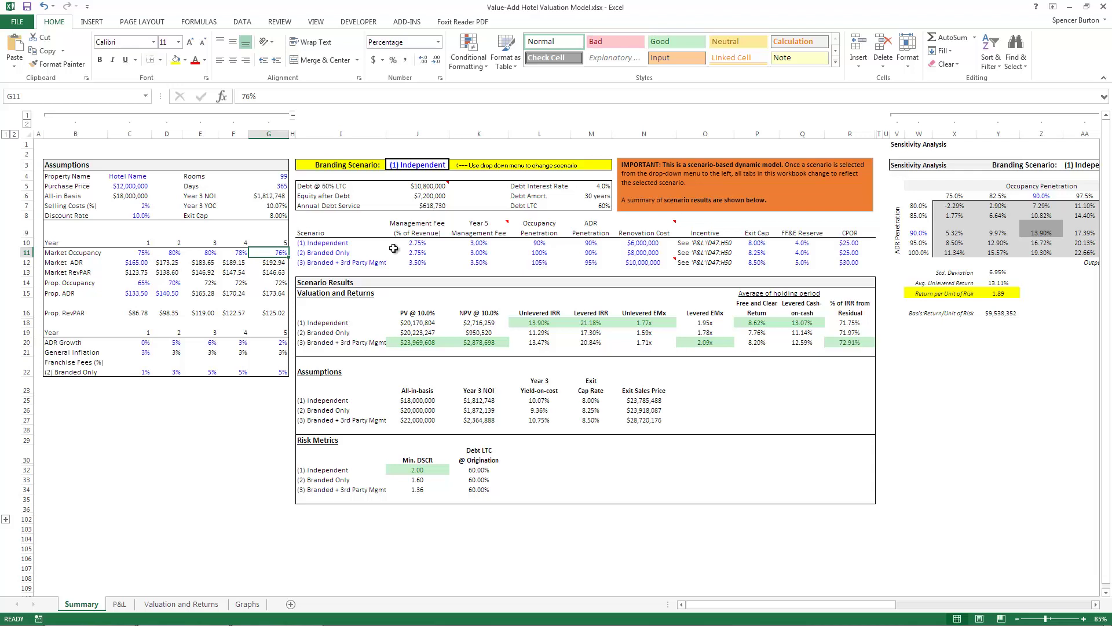
pyautogui.click(534, 243)
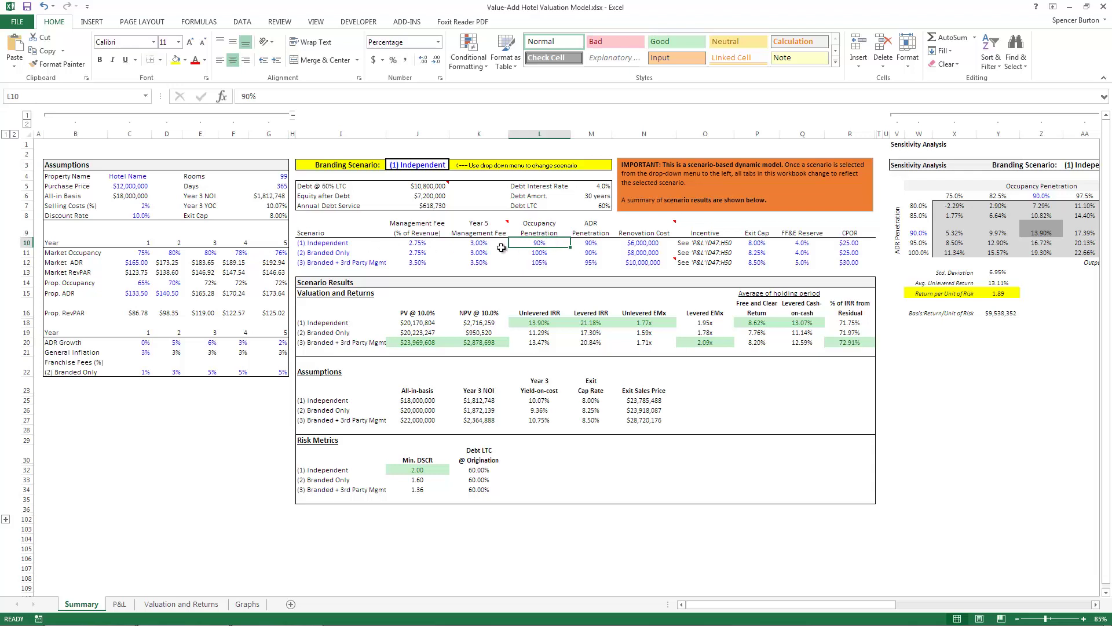
pyautogui.click(281, 255)
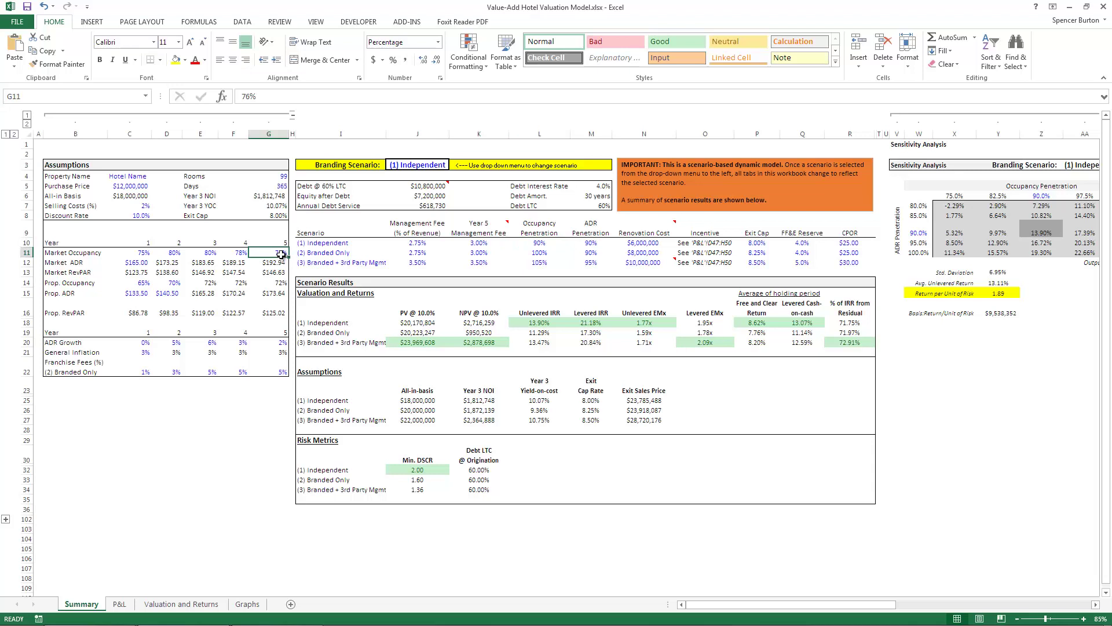
pyautogui.click(278, 282)
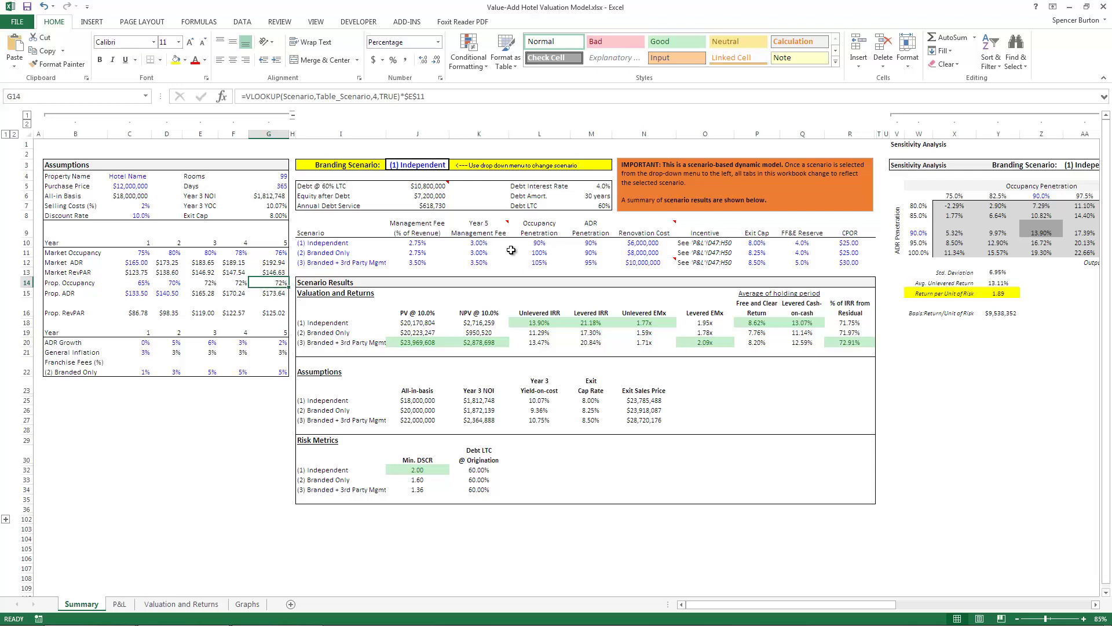
# Step: Examine the ADR penetration input of the Independent scenario
pyautogui.click(596, 242)
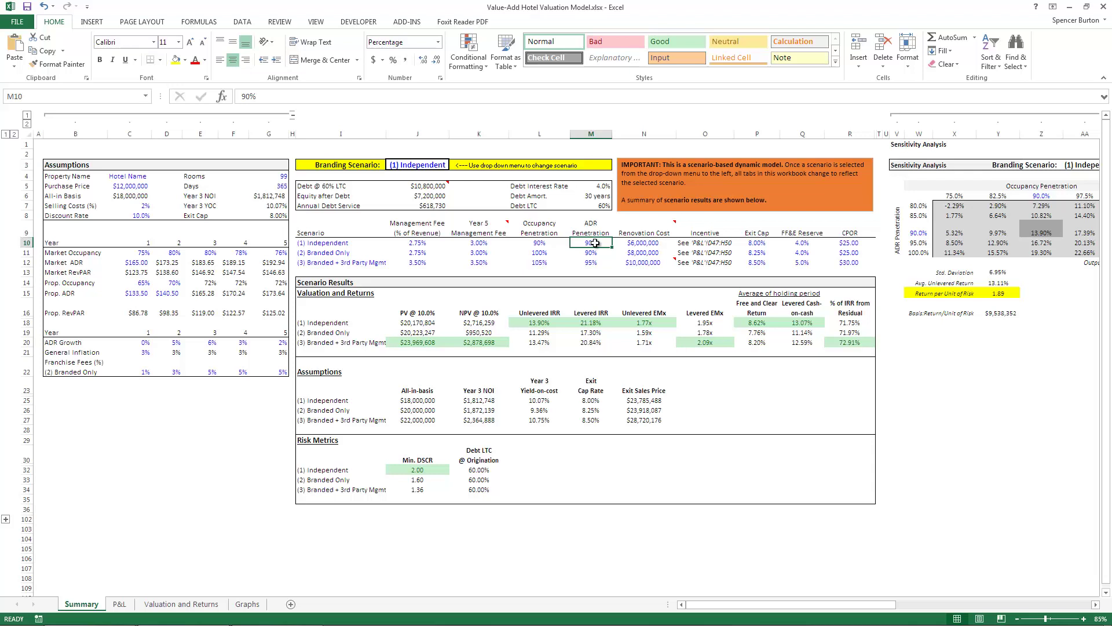
pyautogui.click(334, 242)
pyautogui.click(602, 243)
# Step: Compare the renovation cost of the three scenarios and read the comment on the Branded + 3rd Party Mgmt cost
pyautogui.click(642, 243)
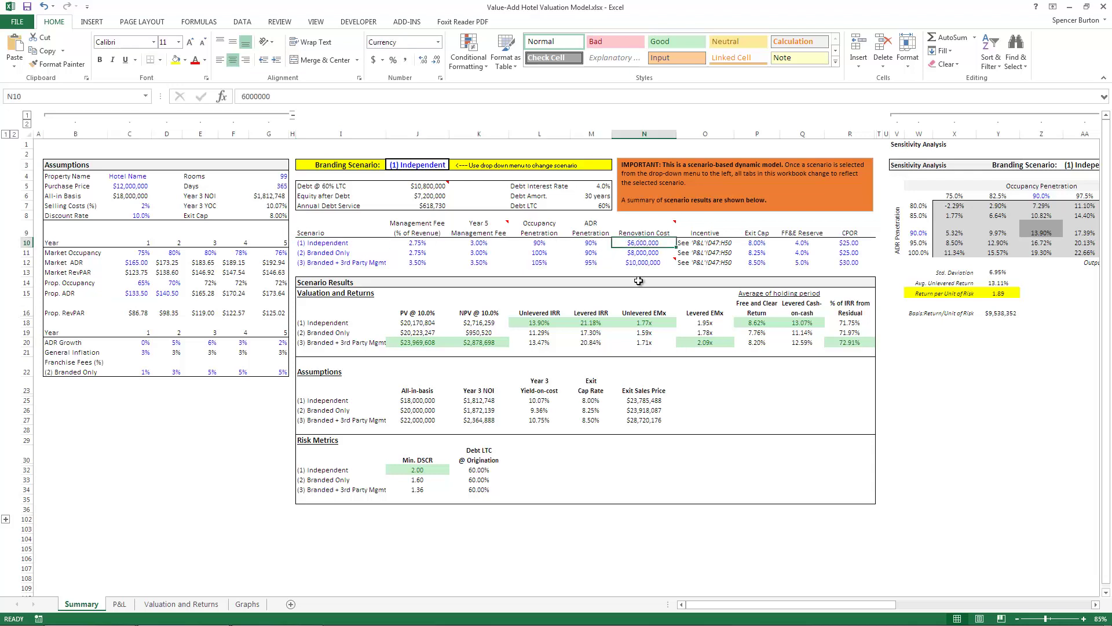
pyautogui.click(652, 255)
pyautogui.click(650, 264)
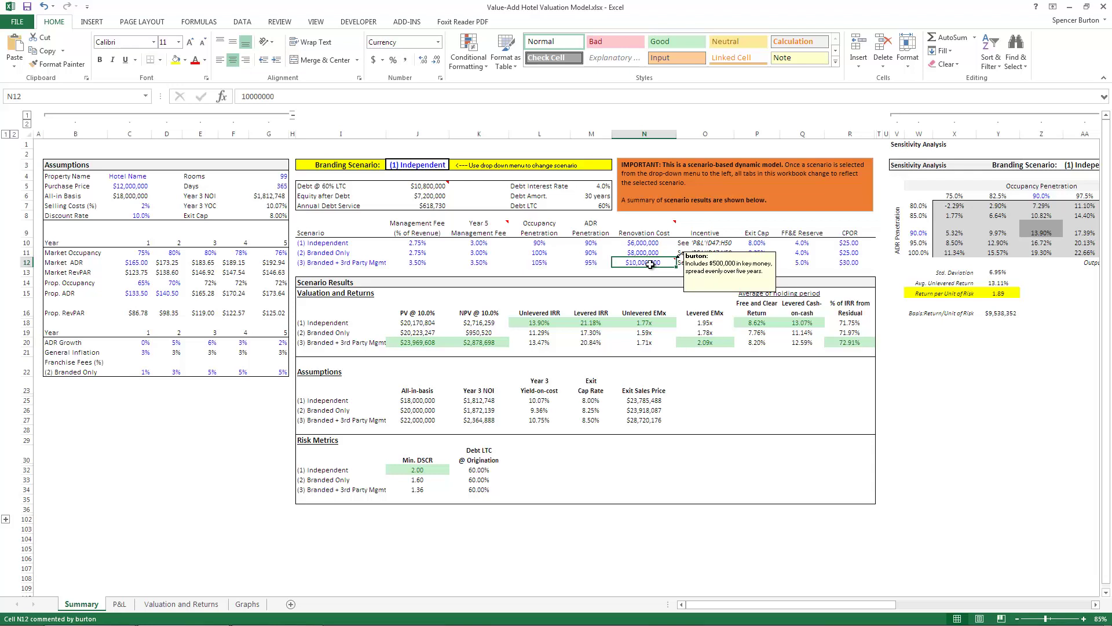
pyautogui.click(648, 242)
pyautogui.click(649, 254)
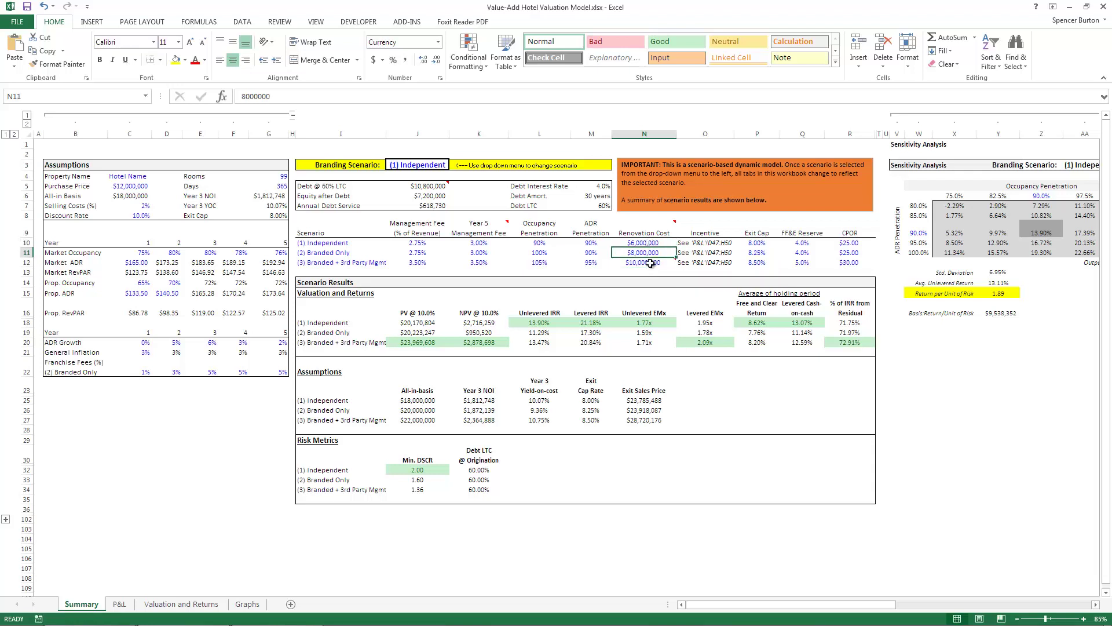
pyautogui.click(650, 263)
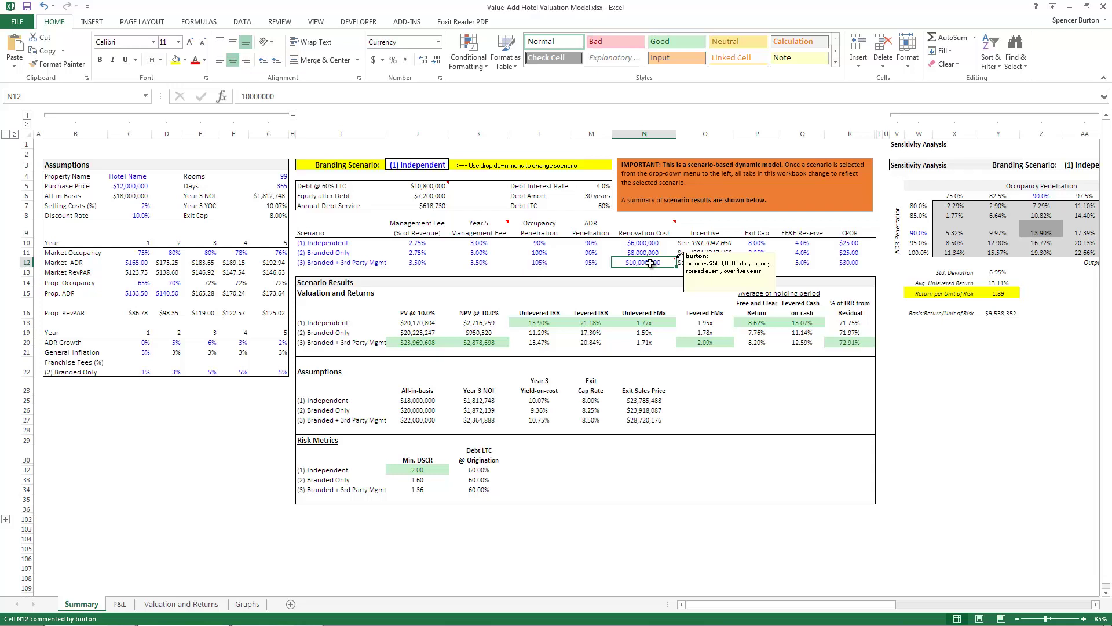
pyautogui.click(648, 243)
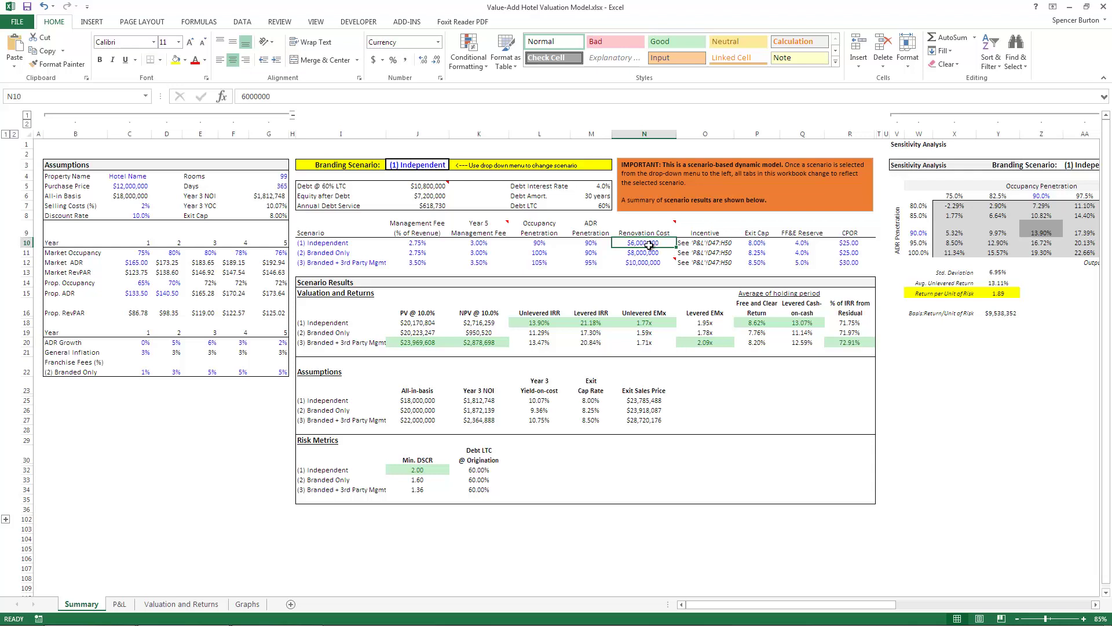
pyautogui.moveTo(649, 245); pyautogui.dragTo(653, 265)
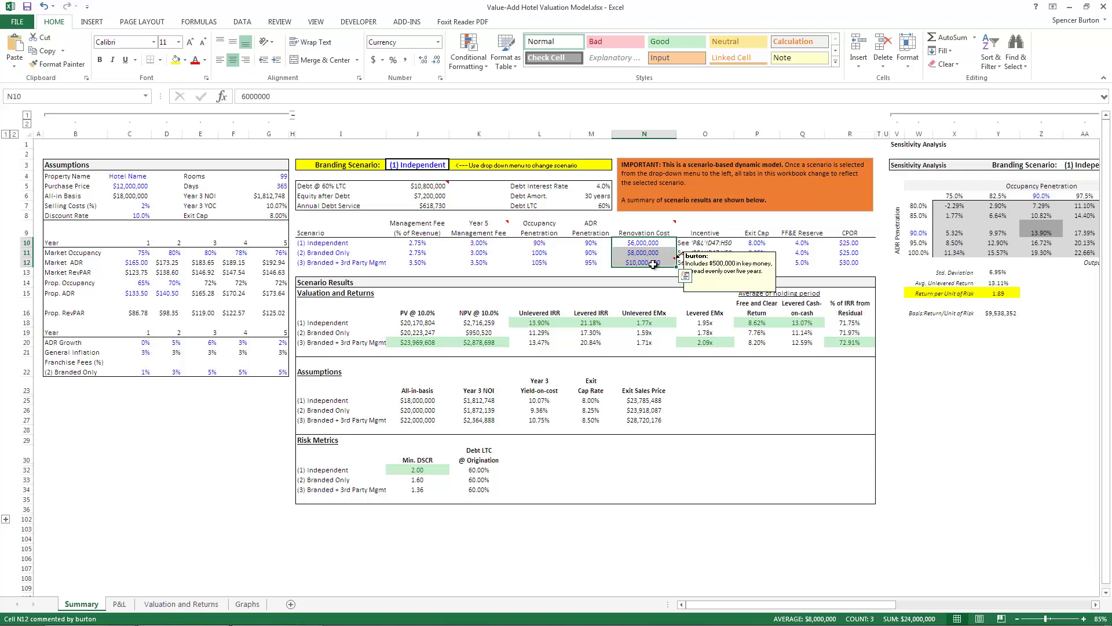
pyautogui.click(657, 242)
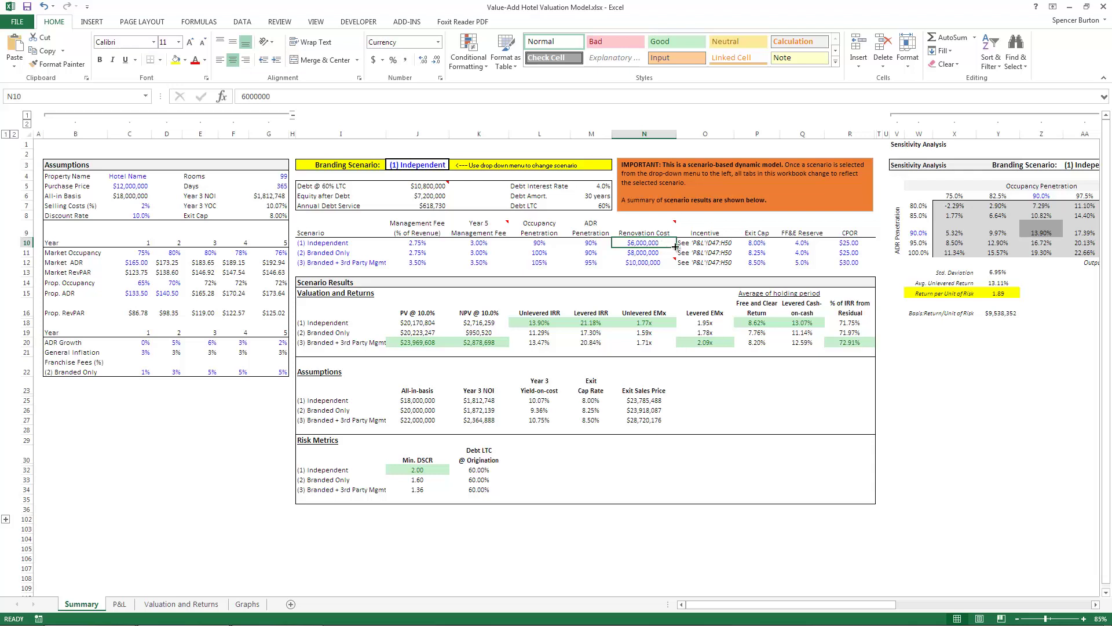
# Step: Follow the Independent scenario's Incentive reference to the P&L sheet and expand the grouped rows under Incentive Fee
pyautogui.click(711, 243)
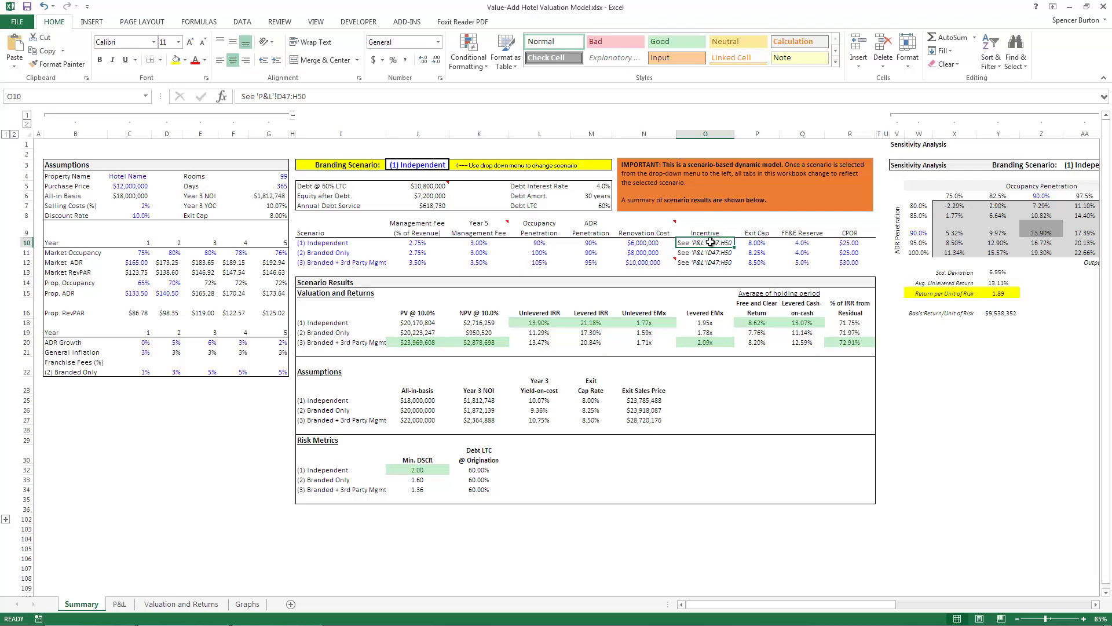
pyautogui.click(119, 604)
pyautogui.scroll(-8, 209, 284)
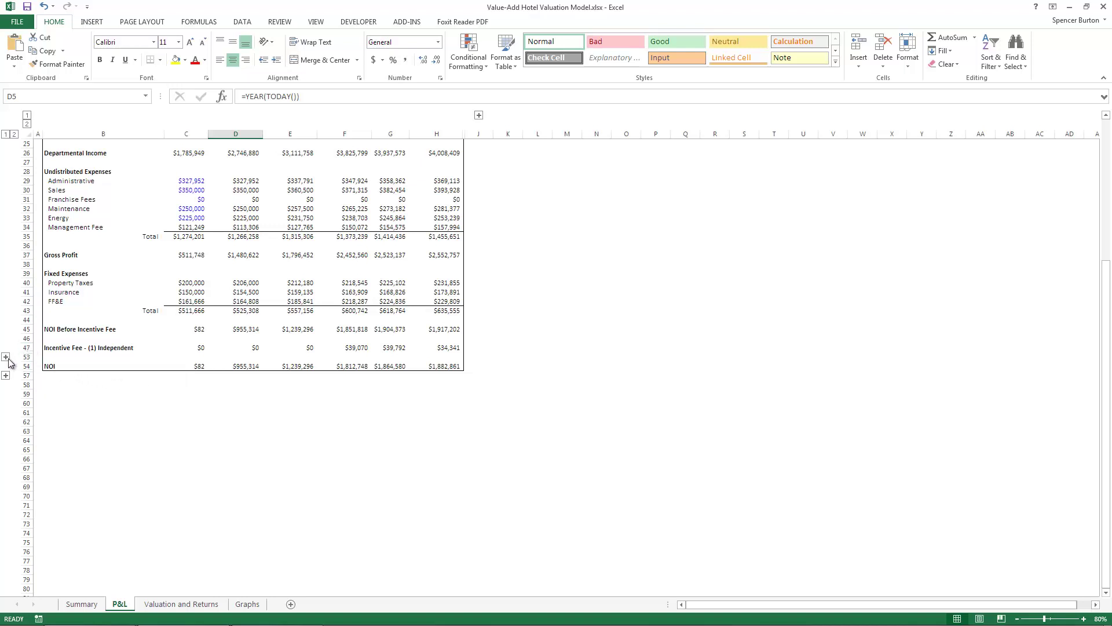
pyautogui.click(6, 358)
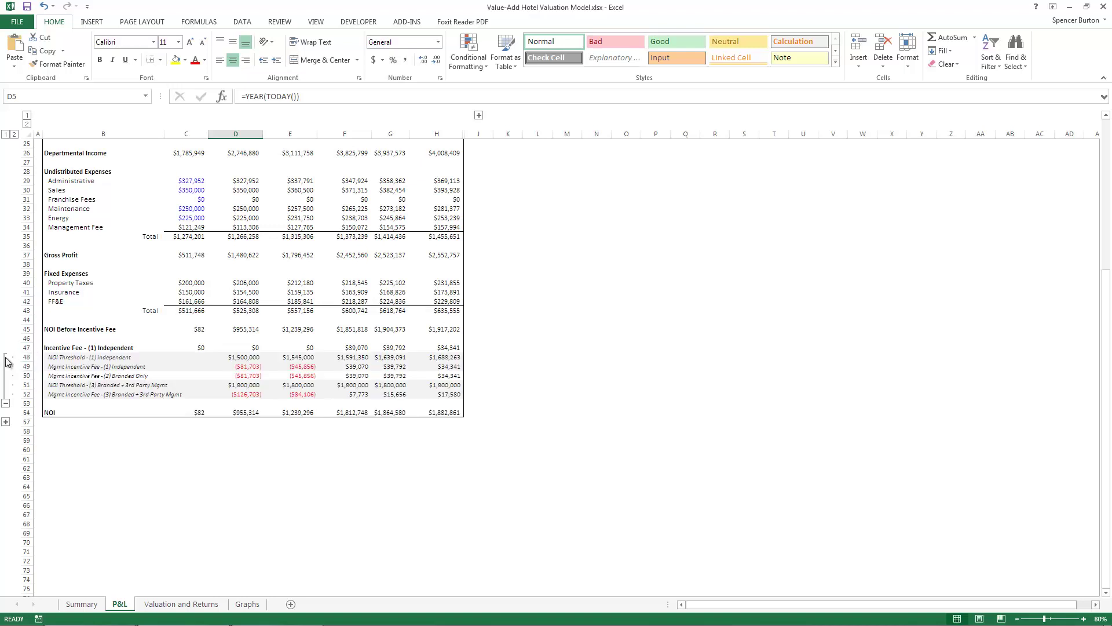
# Step: Examine the NOI threshold and management incentive fee rows for all scenarios, including the Independent threshold formula
pyautogui.moveTo(84, 357); pyautogui.dragTo(431, 393)
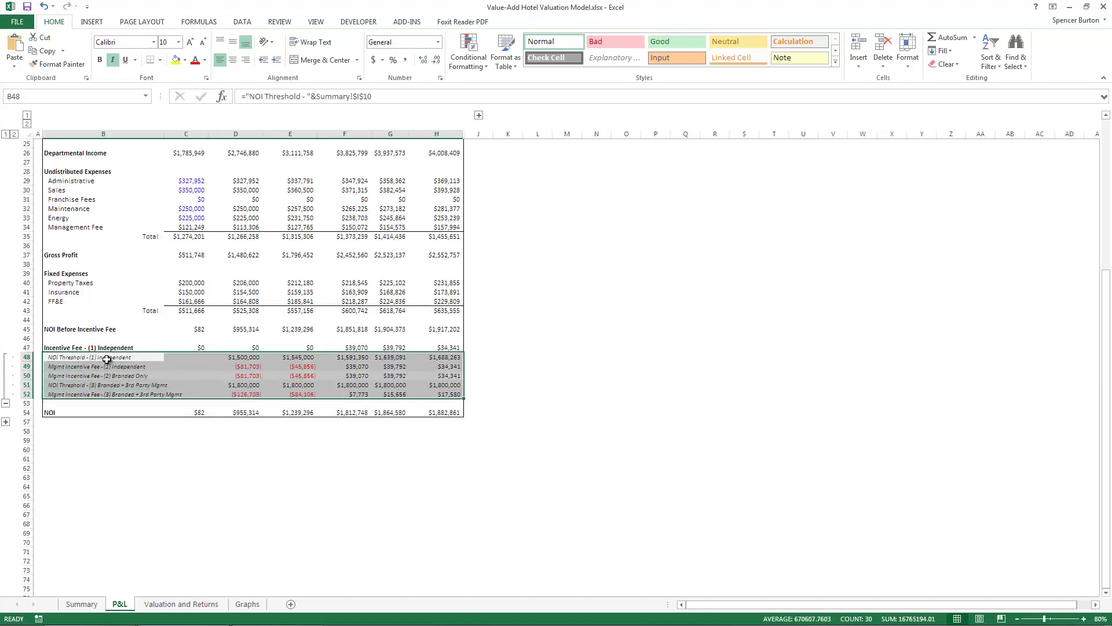
pyautogui.moveTo(113, 358); pyautogui.dragTo(335, 384)
pyautogui.click(244, 359)
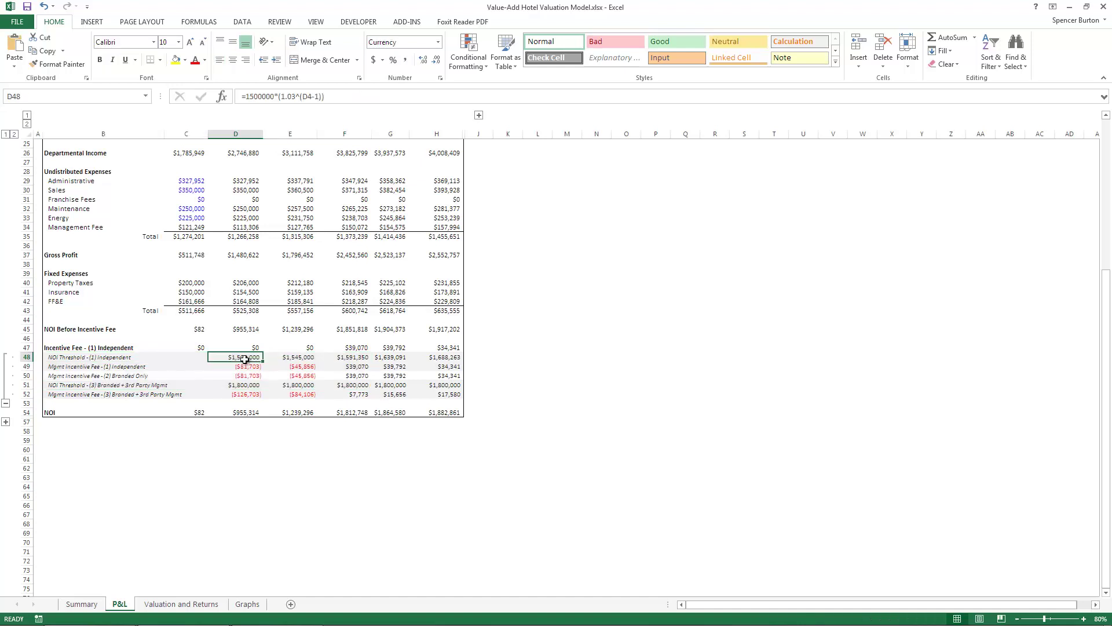
pyautogui.moveTo(244, 359); pyautogui.dragTo(423, 394)
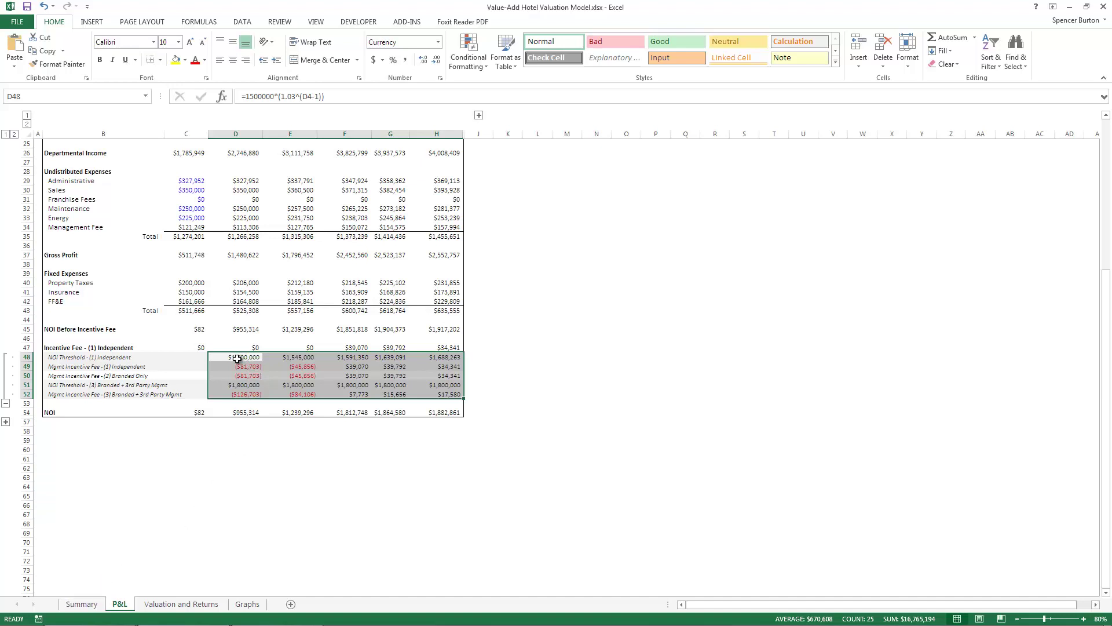
pyautogui.moveTo(239, 356); pyautogui.dragTo(433, 392)
pyautogui.moveTo(237, 357); pyautogui.dragTo(443, 395)
pyautogui.moveTo(93, 357); pyautogui.dragTo(429, 392)
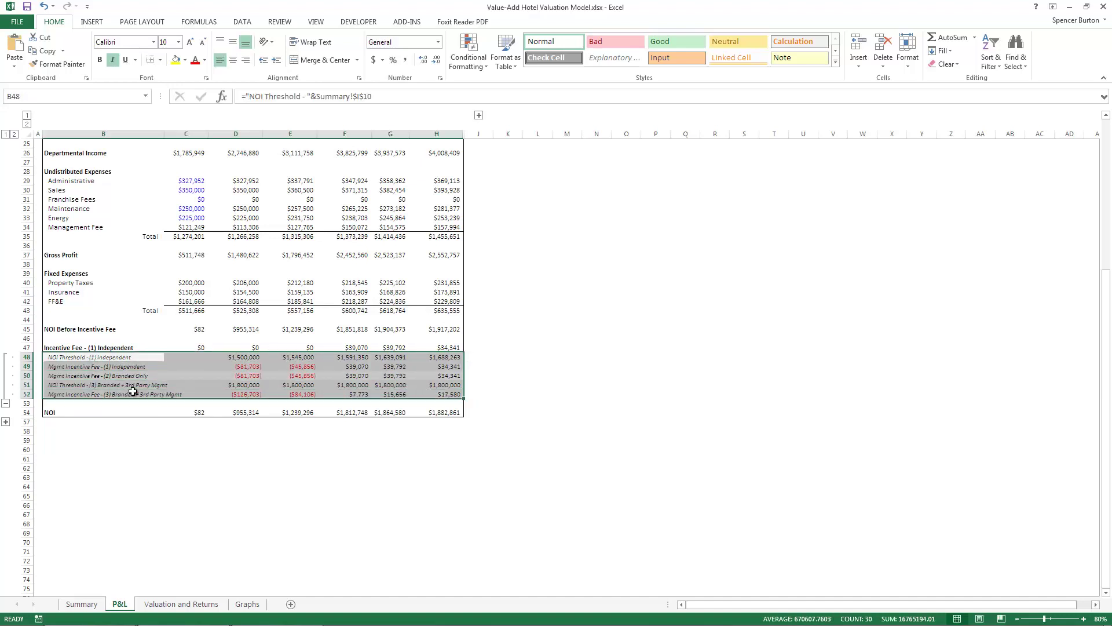
# Step: Collapse the incentive fee detail rows on the P&L sheet and return to the Summary sheet
pyautogui.click(6, 404)
pyautogui.click(81, 604)
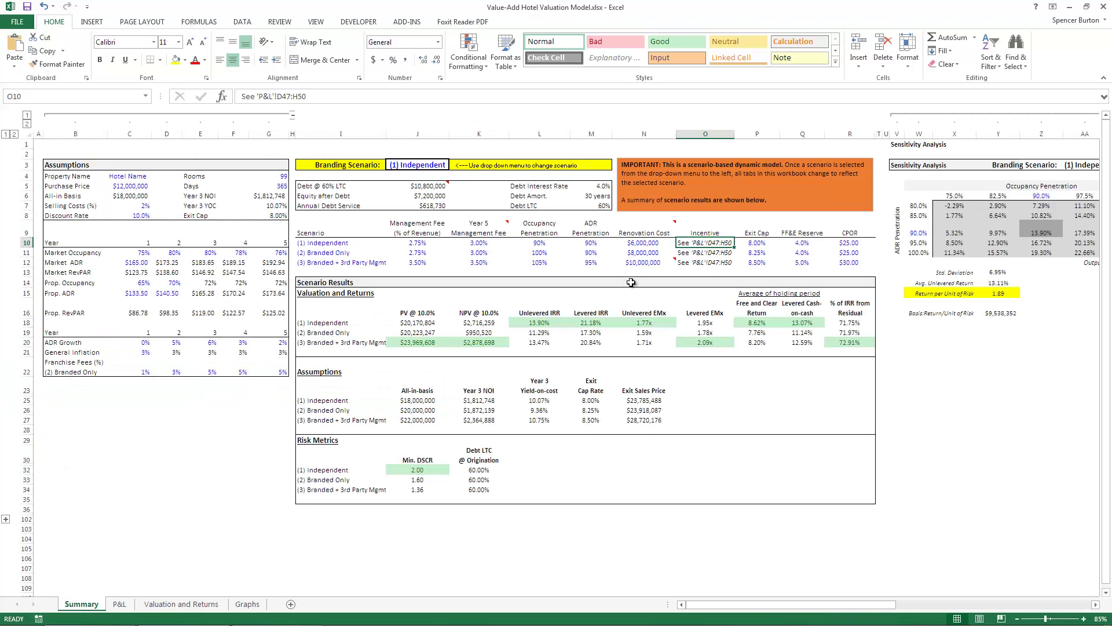
# Step: Examine the exit cap, FF&E reserve and CPOR inputs of the Independent scenario
pyautogui.click(757, 244)
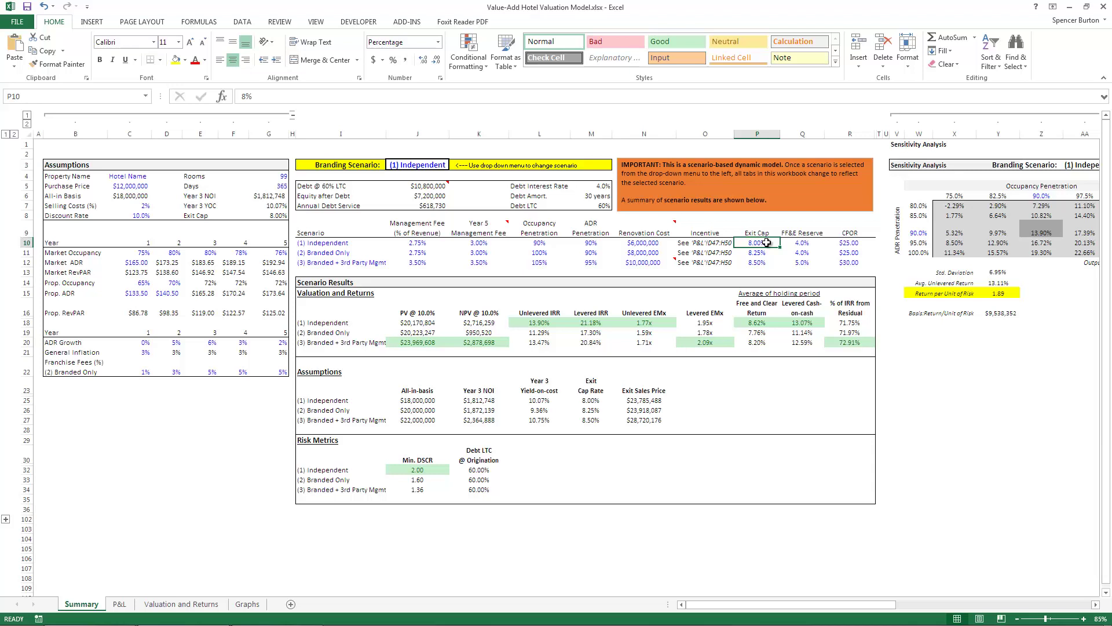
pyautogui.click(798, 242)
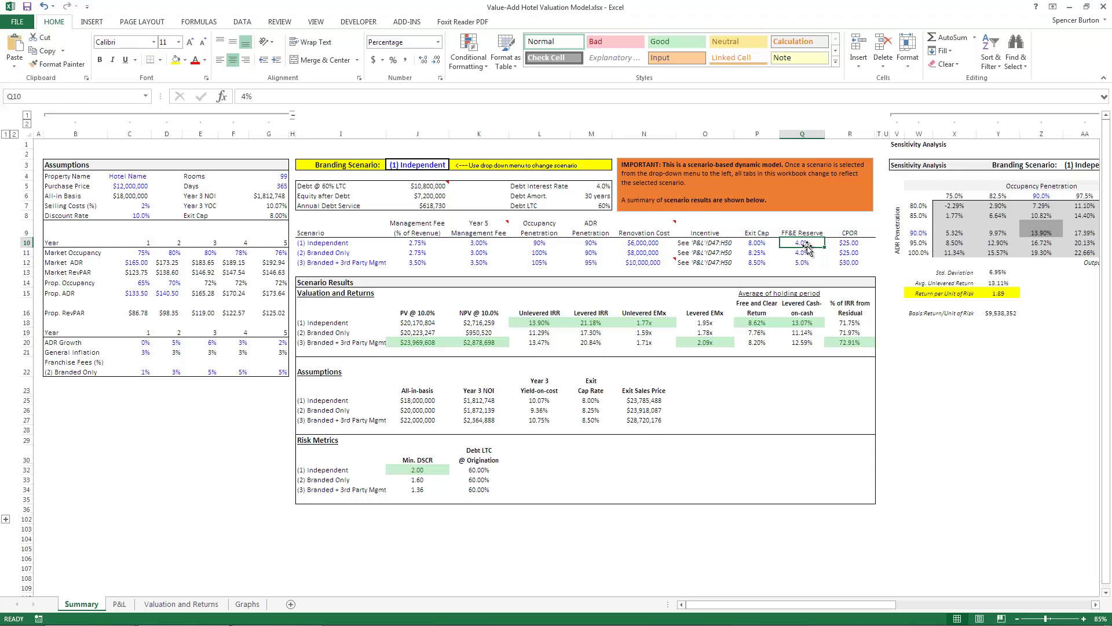
pyautogui.click(844, 244)
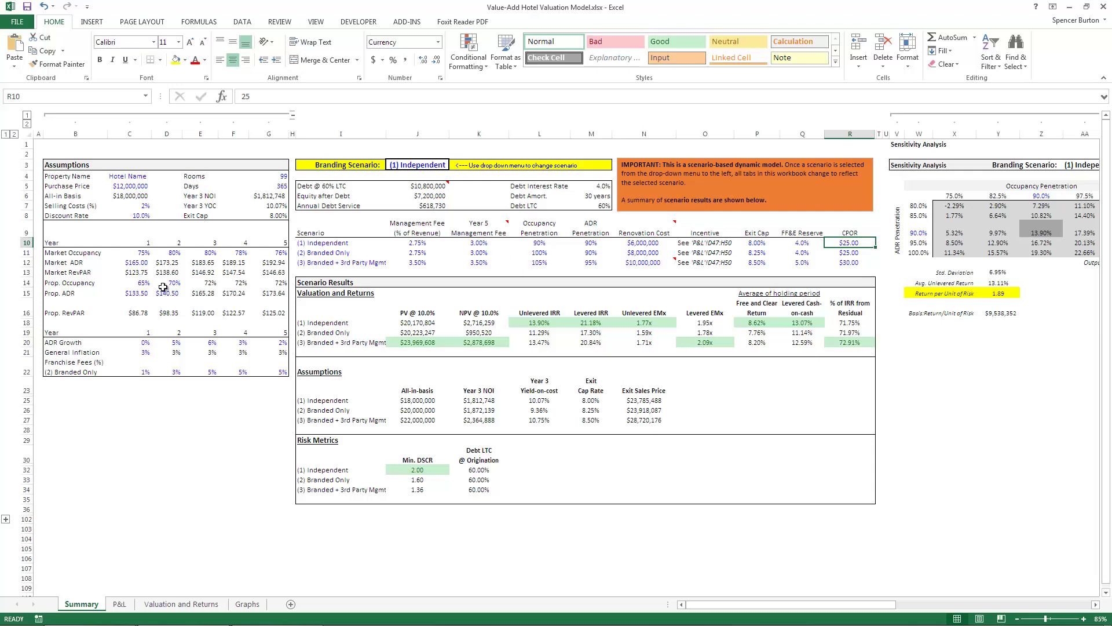
# Step: Review the market occupancy inputs for Years 1 through 5 in the Assumptions block
pyautogui.click(129, 255)
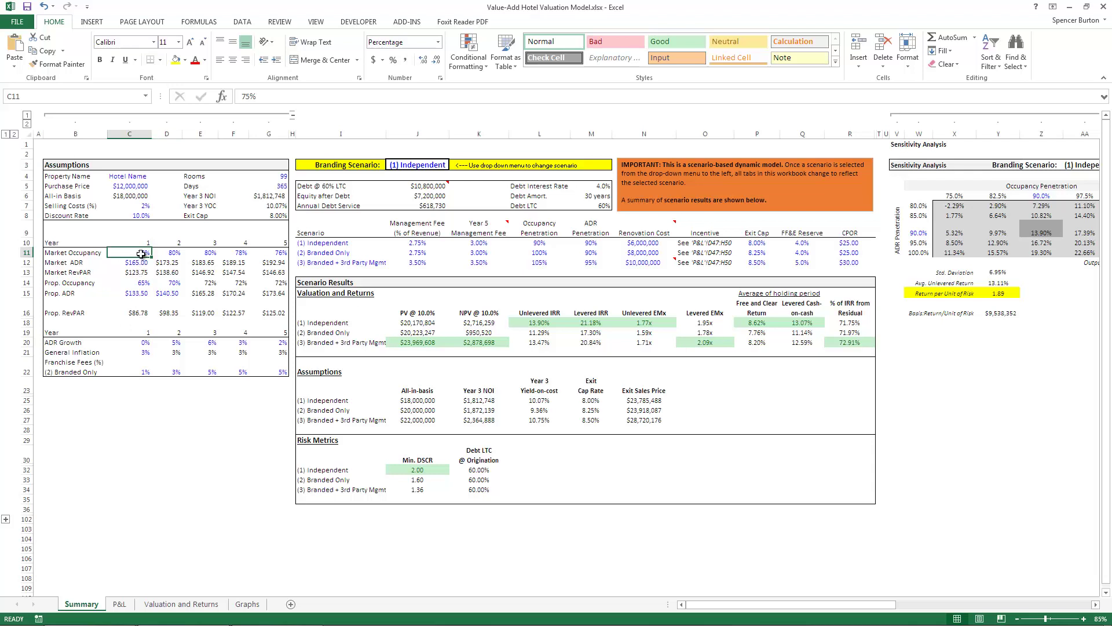
pyautogui.click(169, 254)
pyautogui.click(203, 254)
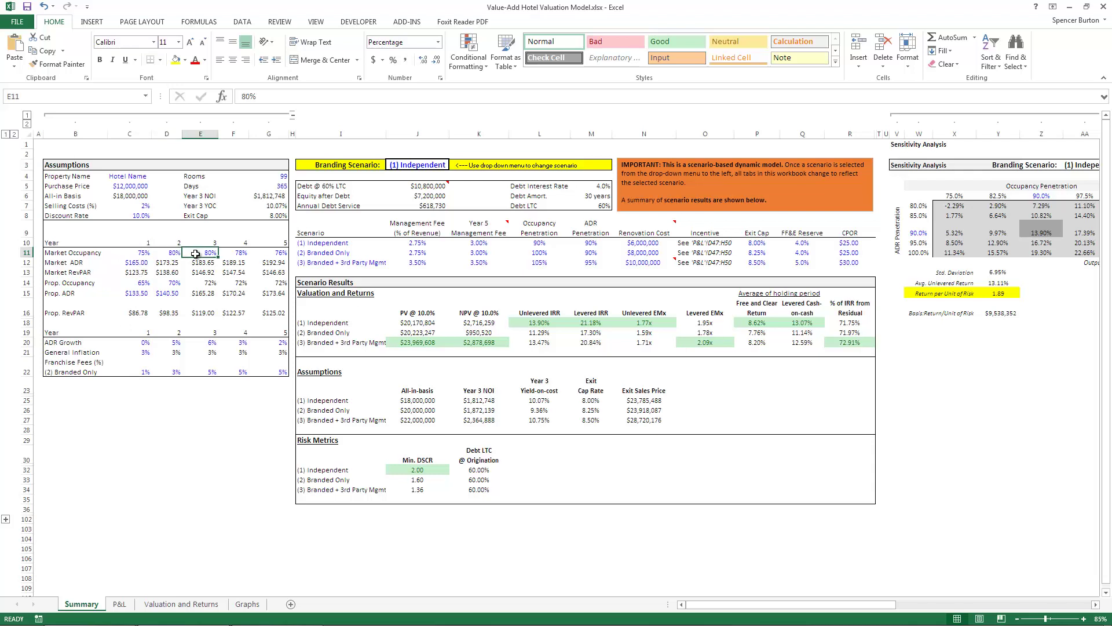
pyautogui.click(236, 254)
pyautogui.click(282, 254)
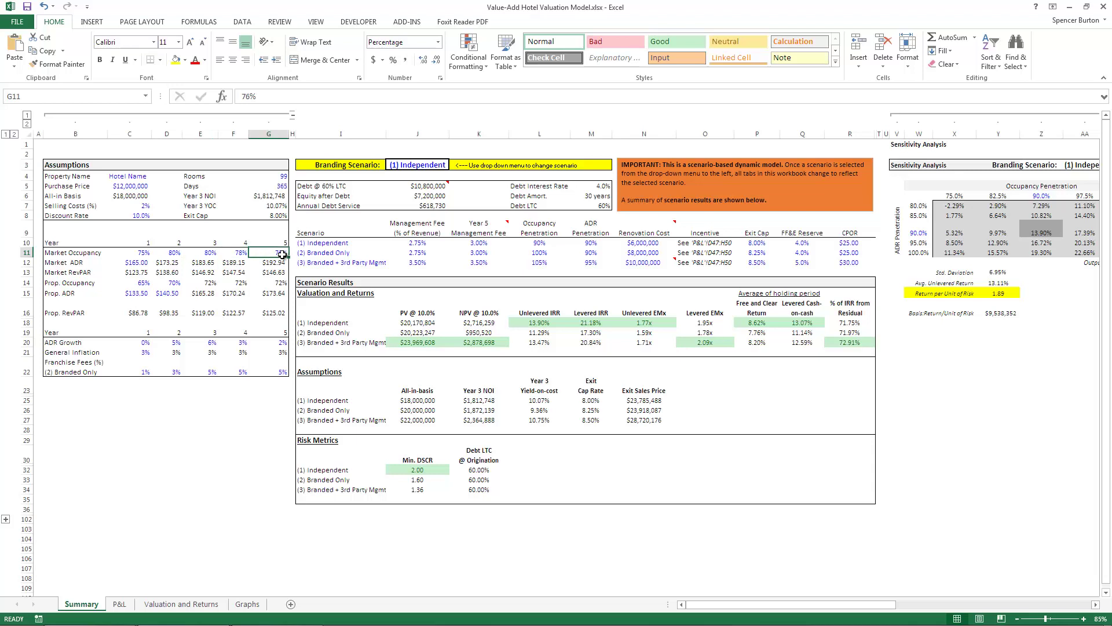
# Step: Examine the Year 1 market ADR input, the Year 2 growth formula and the ADR growth rates for Years 1 through 5
pyautogui.click(145, 265)
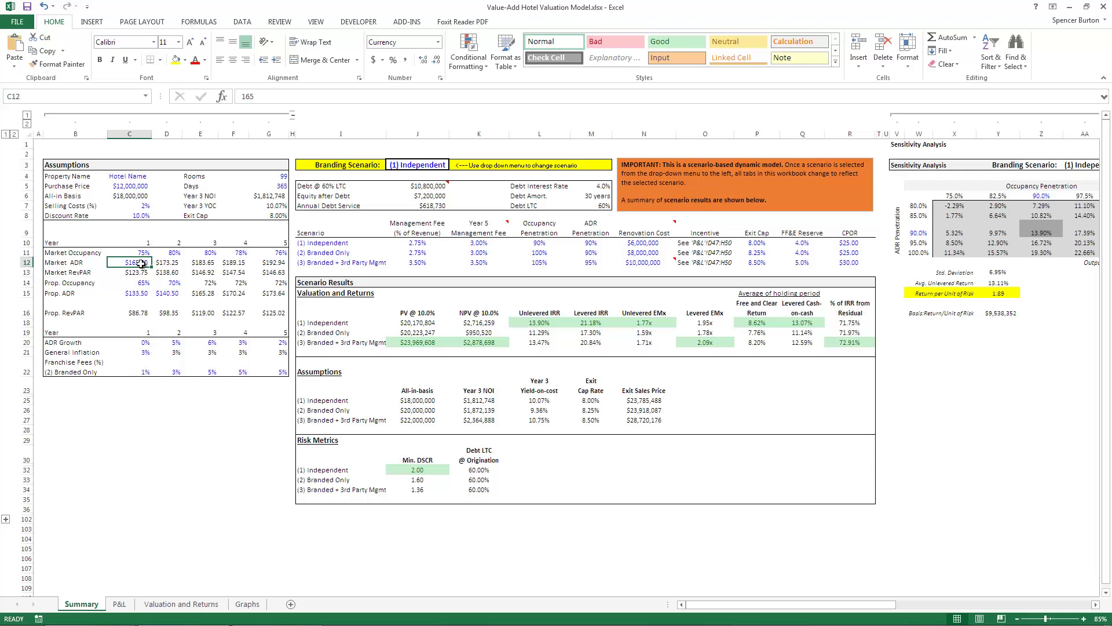
pyautogui.click(164, 263)
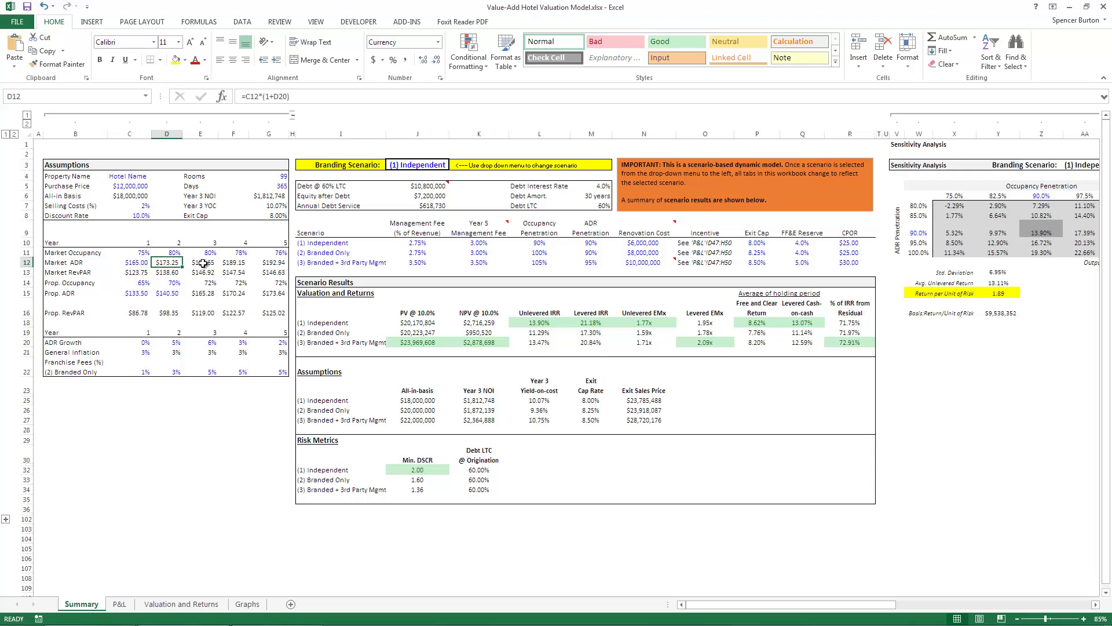
pyautogui.click(148, 343)
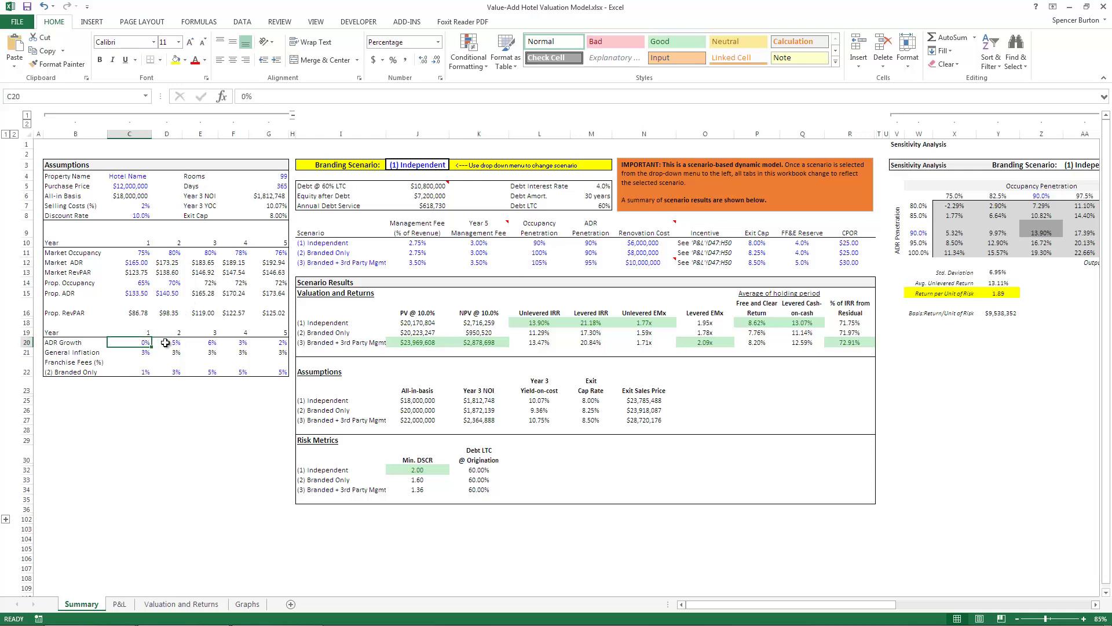
pyautogui.click(167, 342)
pyautogui.click(204, 343)
pyautogui.click(238, 342)
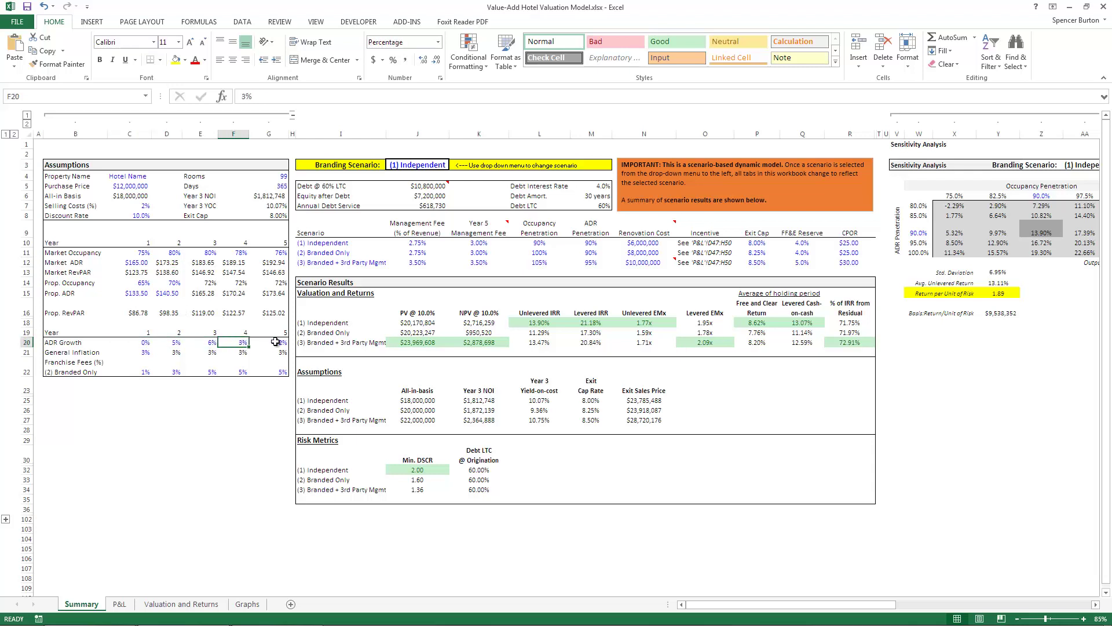
pyautogui.click(275, 342)
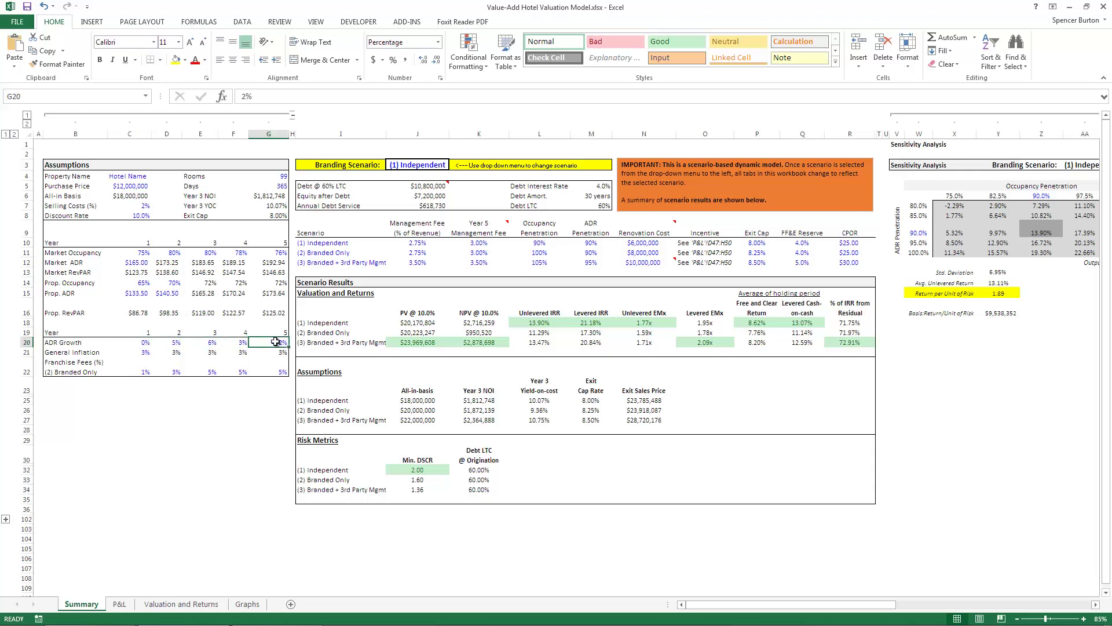
# Step: Examine the manually entered property occupancy inputs for Years 1 and 2
pyautogui.click(135, 284)
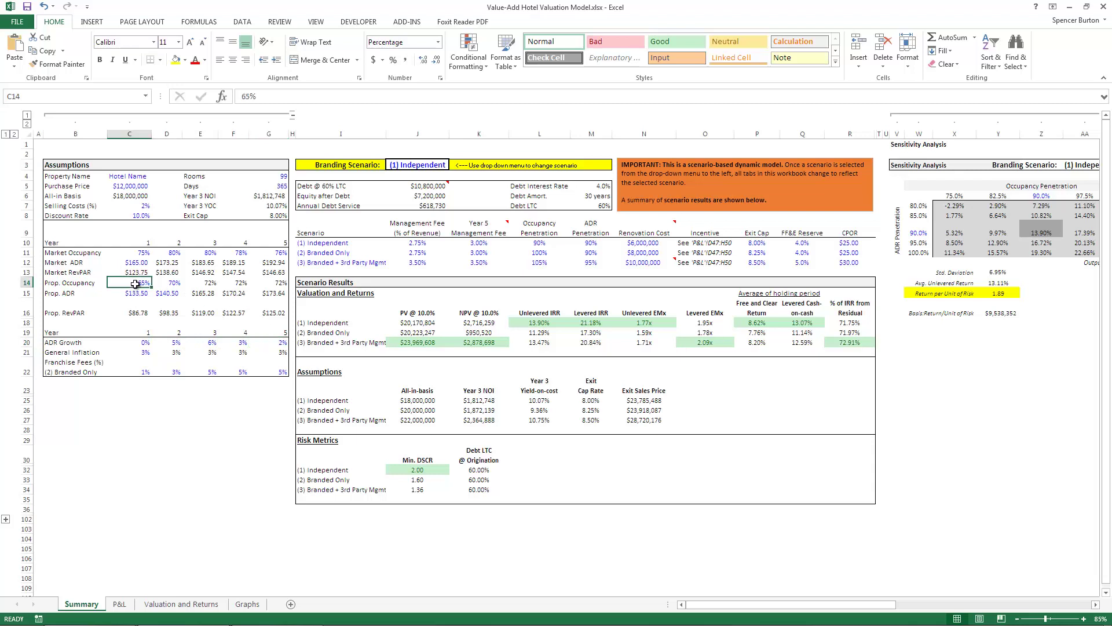
pyautogui.click(173, 286)
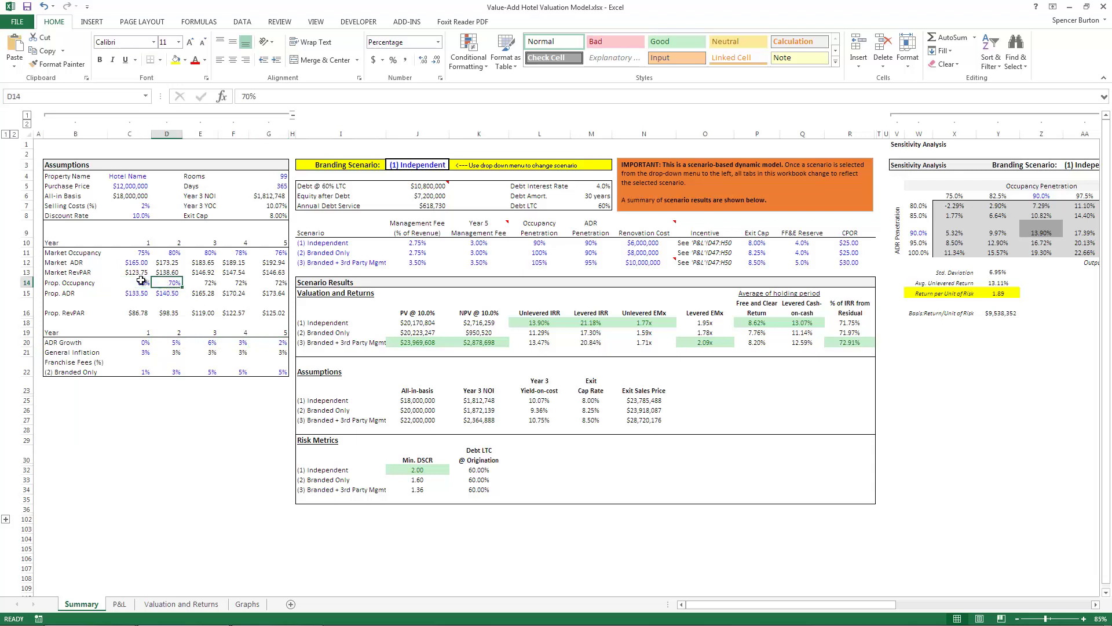
pyautogui.moveTo(143, 282); pyautogui.dragTo(175, 282)
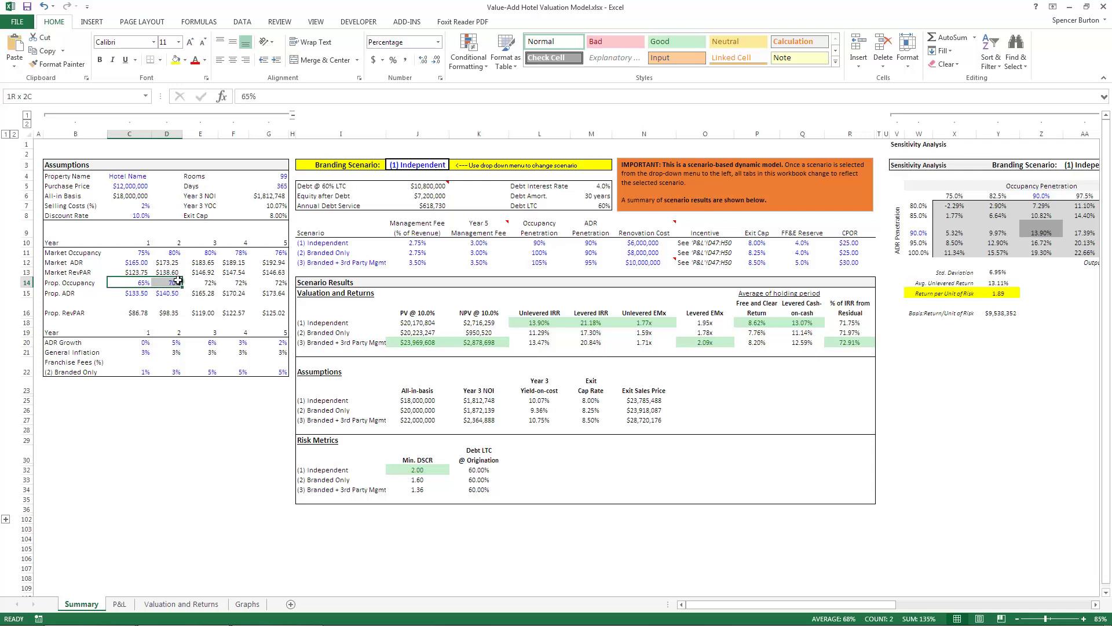
pyautogui.click(140, 280)
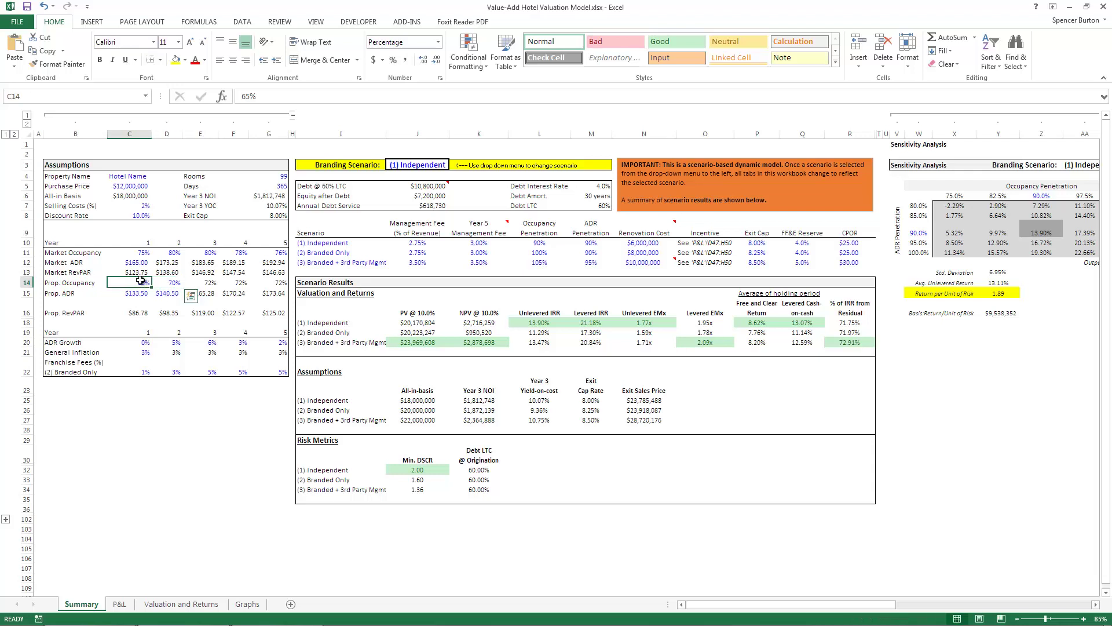
pyautogui.click(170, 282)
pyautogui.click(140, 287)
pyautogui.click(164, 283)
pyautogui.click(138, 282)
pyautogui.click(171, 282)
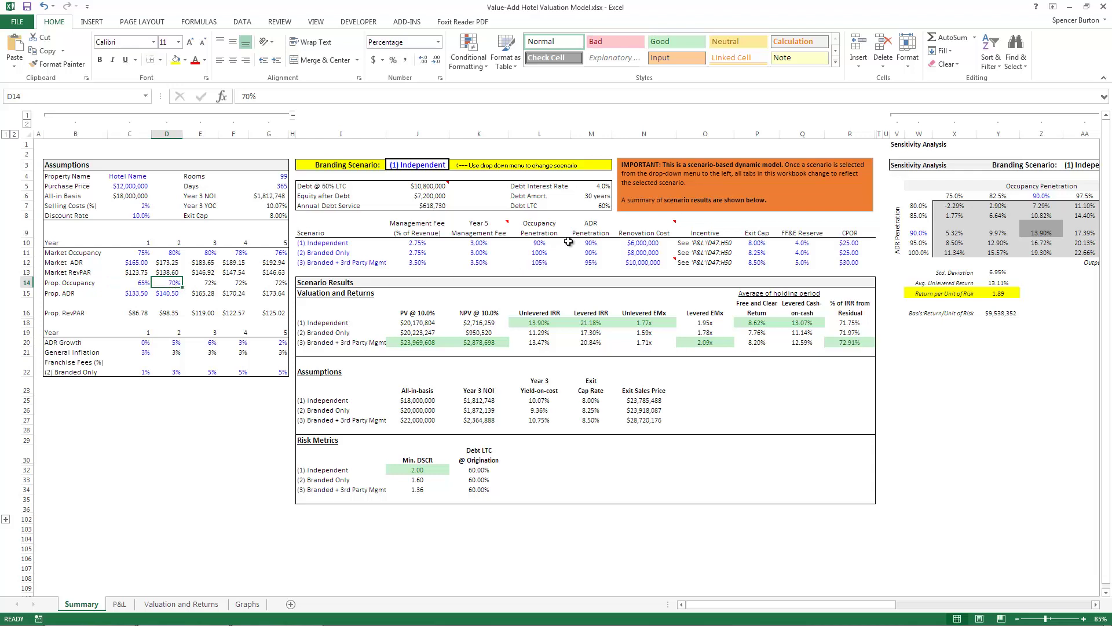
# Step: Compare the occupancy and ADR penetration rates of the three scenarios with the property occupancy inputs for Years 1 and 2
pyautogui.moveTo(543, 242); pyautogui.dragTo(586, 260)
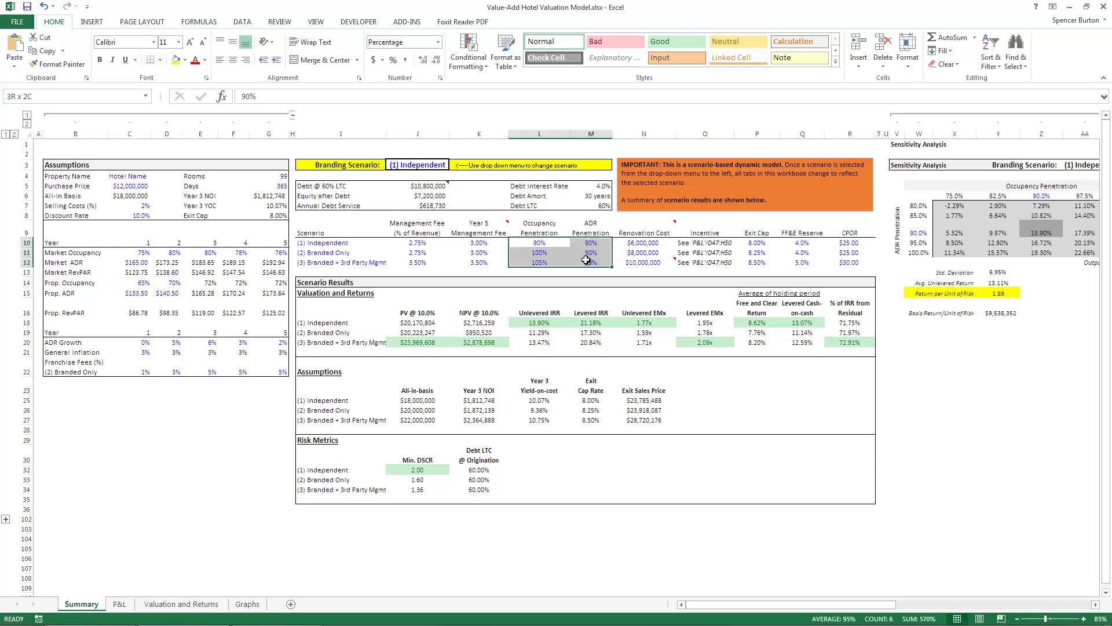
pyautogui.click(545, 243)
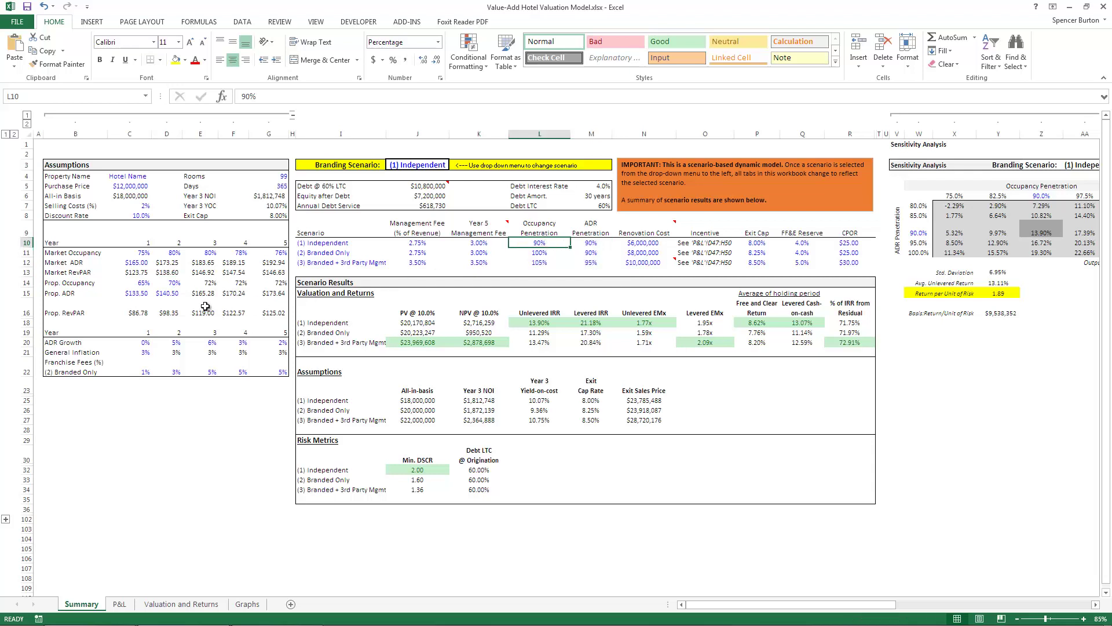
pyautogui.click(143, 283)
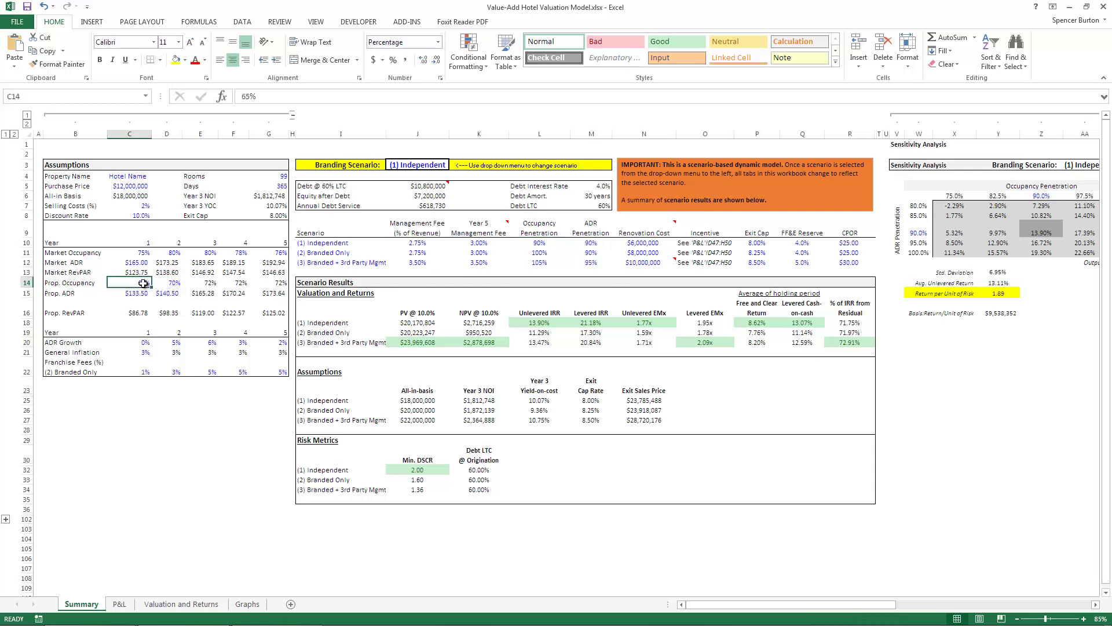
pyautogui.click(174, 283)
pyautogui.click(145, 282)
pyautogui.click(169, 282)
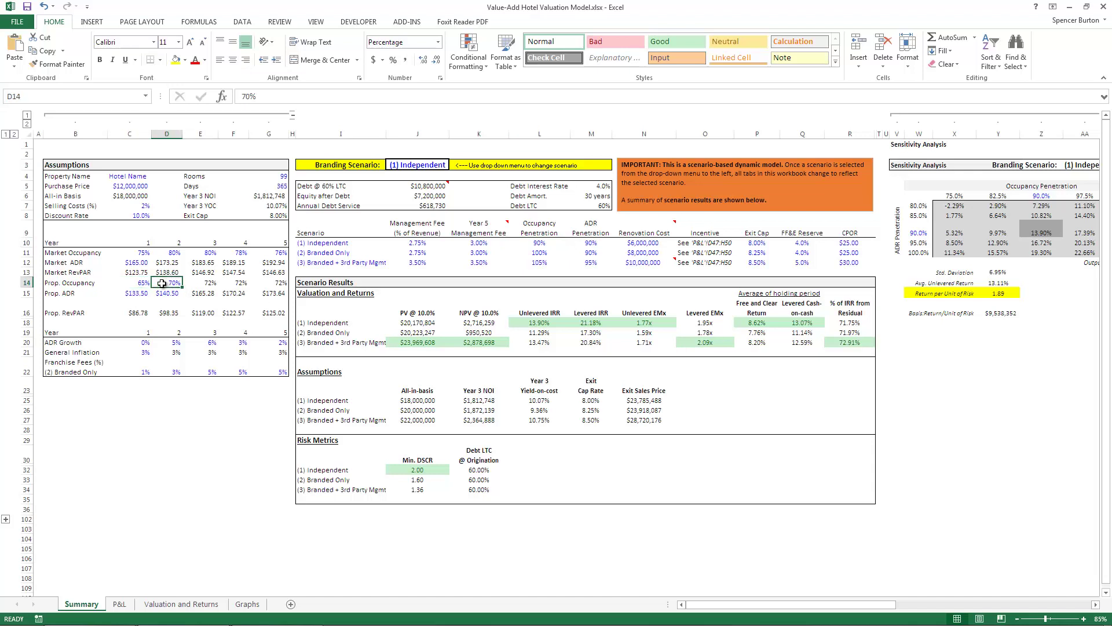
pyautogui.click(145, 283)
pyautogui.click(165, 283)
# Step: Copy the Year 3 property occupancy formula back into Years 1 and 2 and check the scenario penetration rates it uses
pyautogui.click(216, 285)
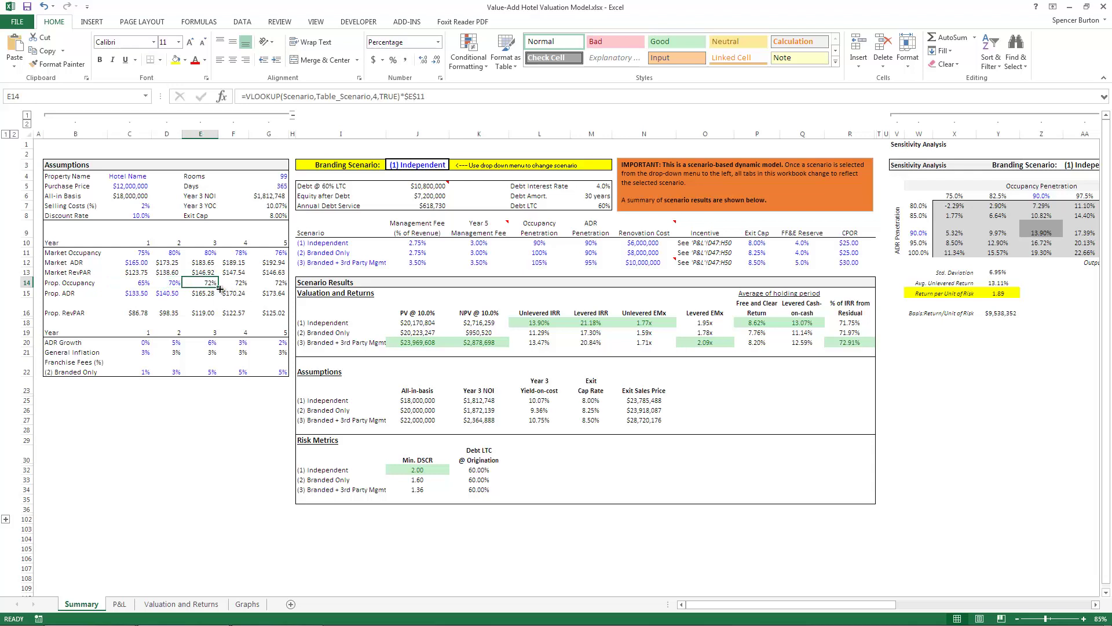
pyautogui.moveTo(219, 289); pyautogui.dragTo(132, 287)
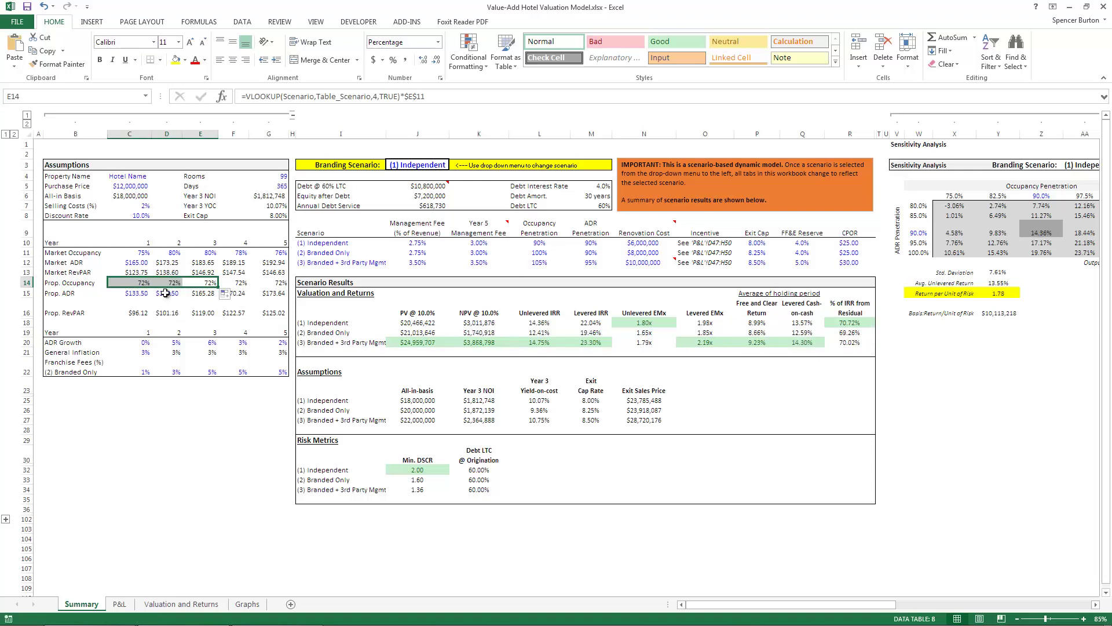
pyautogui.moveTo(529, 243); pyautogui.dragTo(594, 264)
# Step: Set the property occupancy to 65% for Year 1 and 70% for Year 2
pyautogui.click(146, 283)
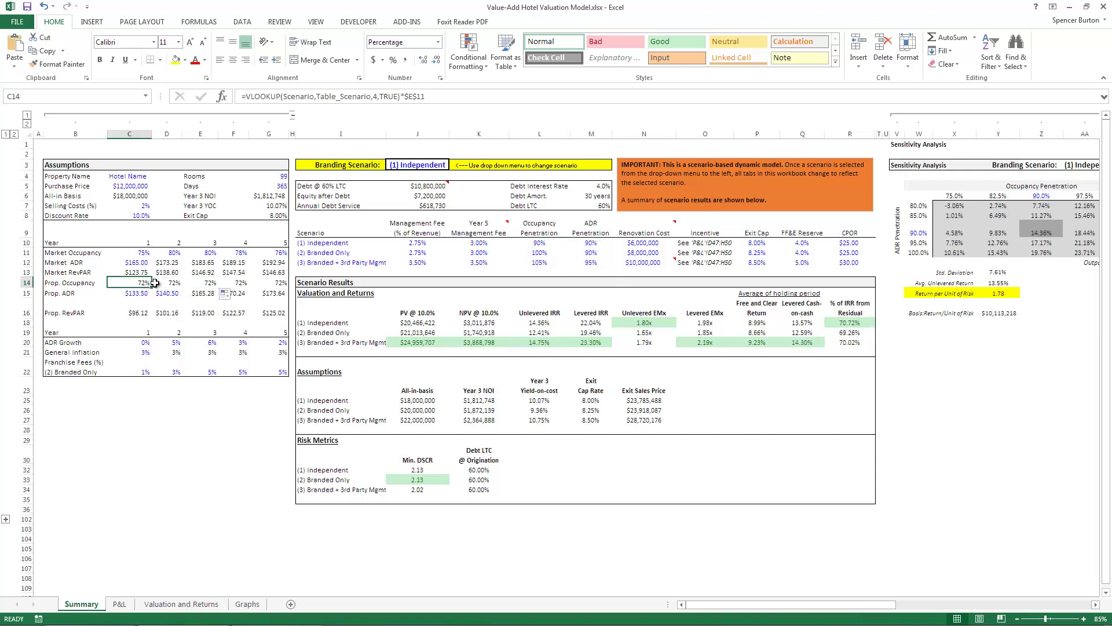
pyautogui.write('65')
pyautogui.press('Tab')
pyautogui.write('70')
pyautogui.hotkey('ctrl', 'Return')
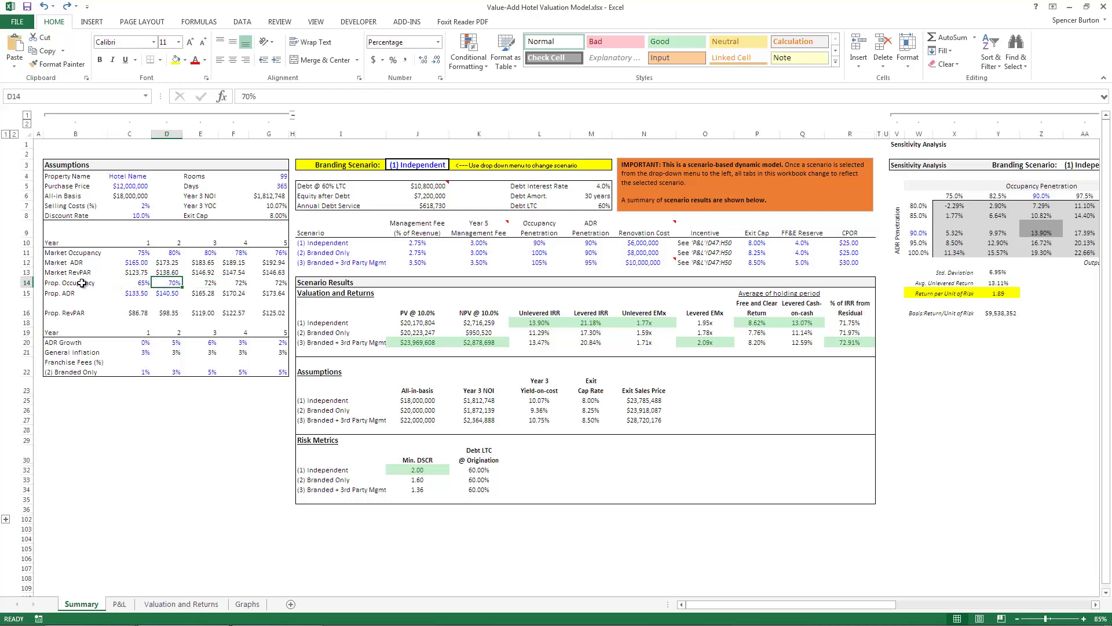
# Step: Examine the property ADR inputs and the ADR growth rates for Years 1 and 2
pyautogui.click(143, 295)
pyautogui.click(175, 291)
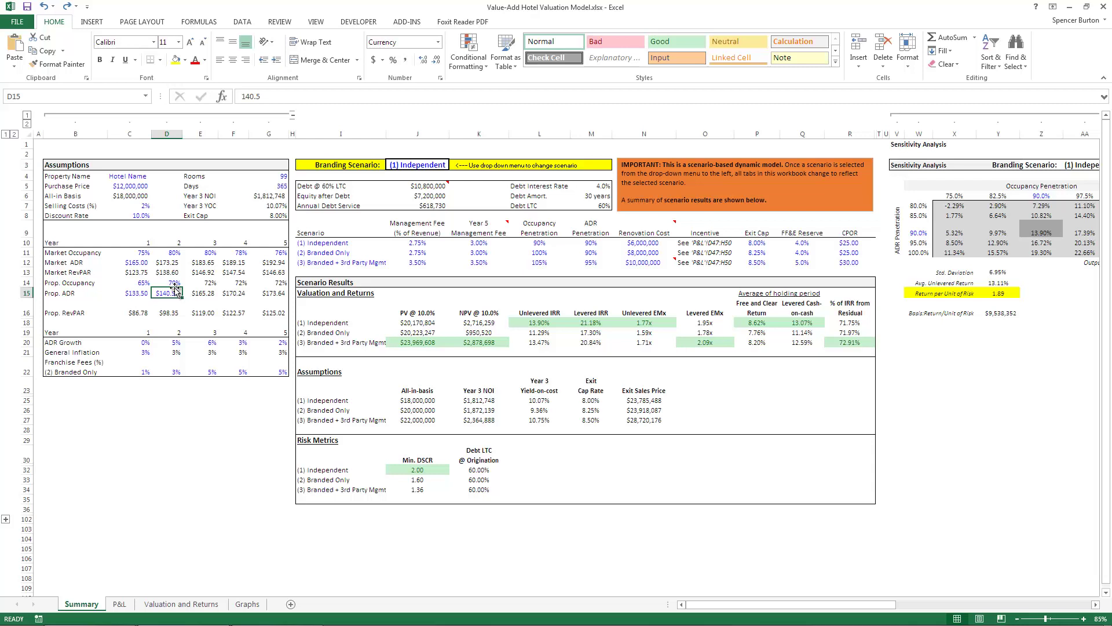
pyautogui.click(142, 294)
pyautogui.click(162, 294)
pyautogui.click(145, 343)
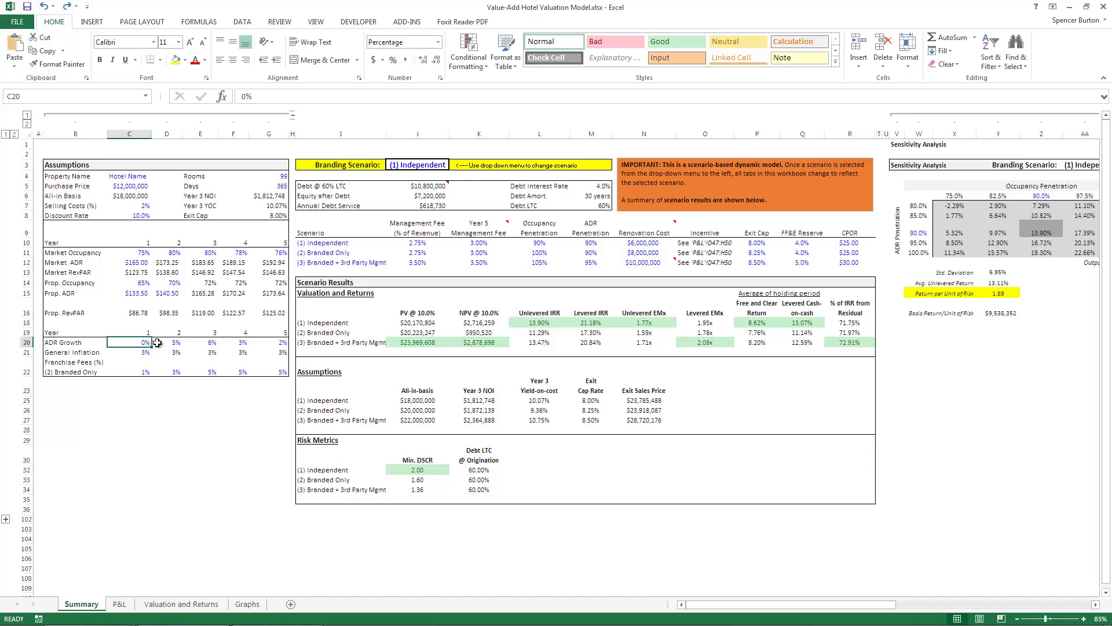
pyautogui.click(177, 343)
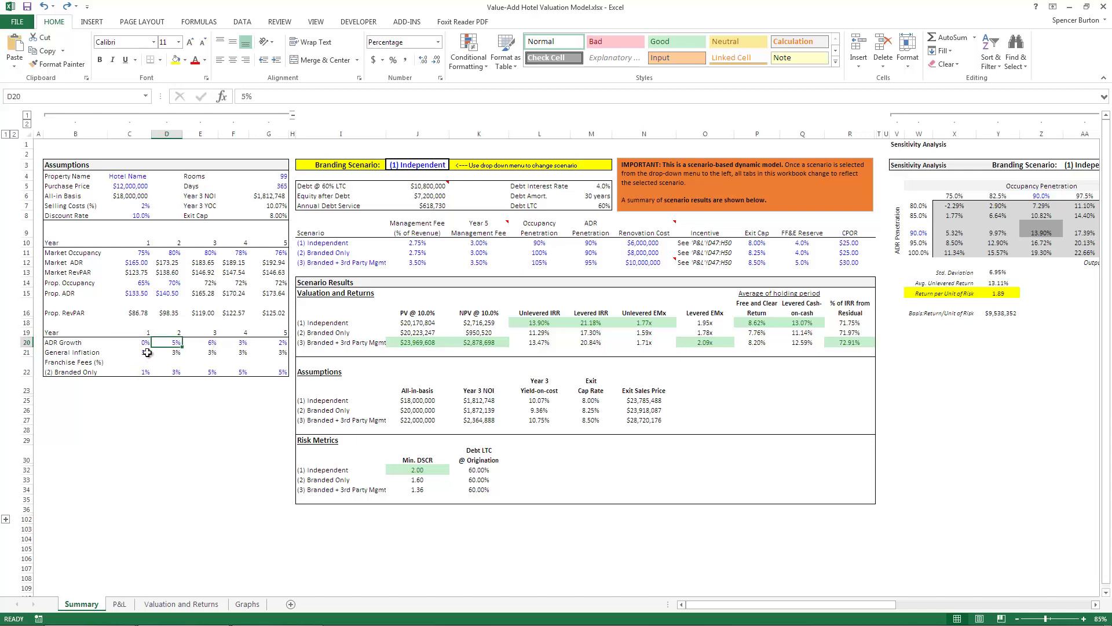
# Step: Set the Year 1 general inflation to 1% and check the general inflation rates of the following years
pyautogui.click(147, 353)
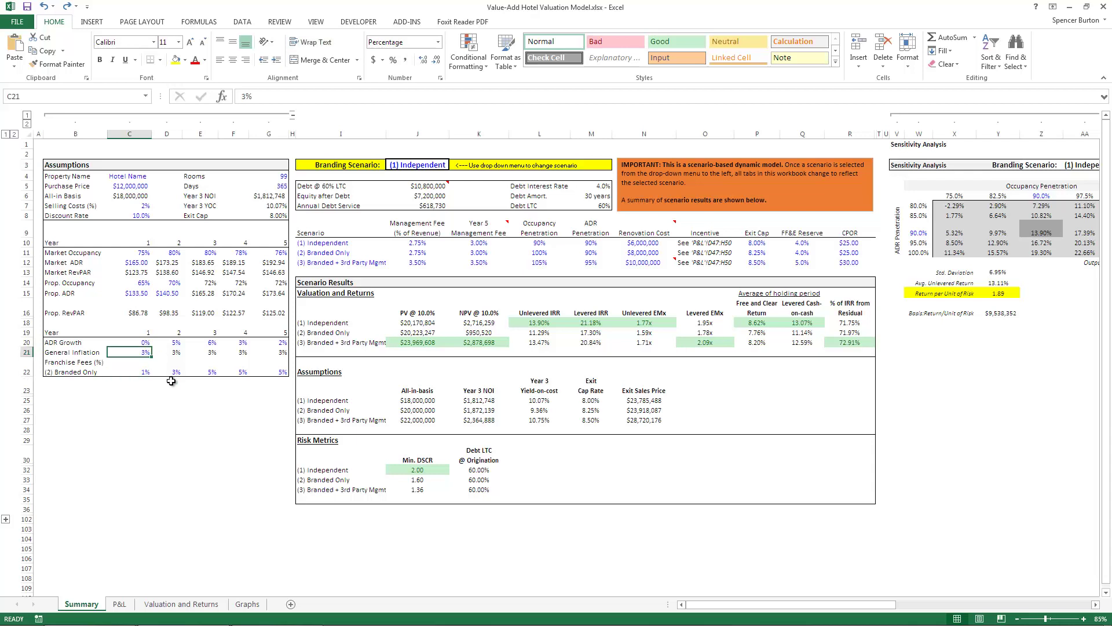
pyautogui.write('1')
pyautogui.hotkey('ctrl', 'Return')
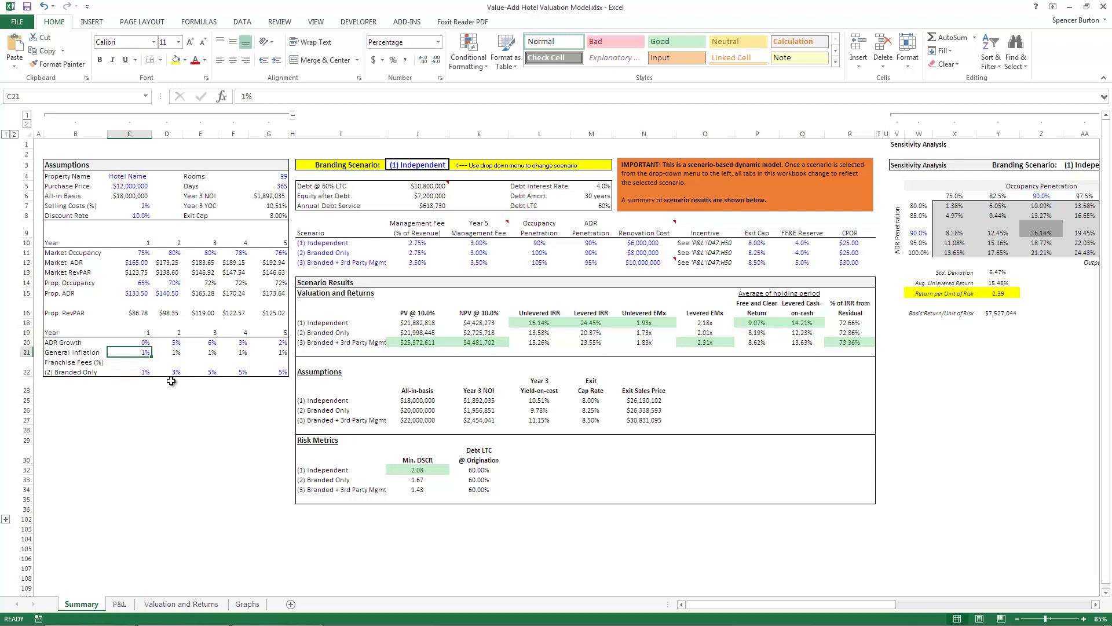
pyautogui.press('Right')
pyautogui.press('Right')
pyautogui.press('Right')
pyautogui.press('Left')
pyautogui.press('Left')
pyautogui.press('Left')
# Step: Set the Year 1 general inflation to 3% and select the Year 1 franchise fee input for the Branded Only scenario
pyautogui.write('3')
pyautogui.hotkey('ctrl', 'Return')
pyautogui.press('Down')
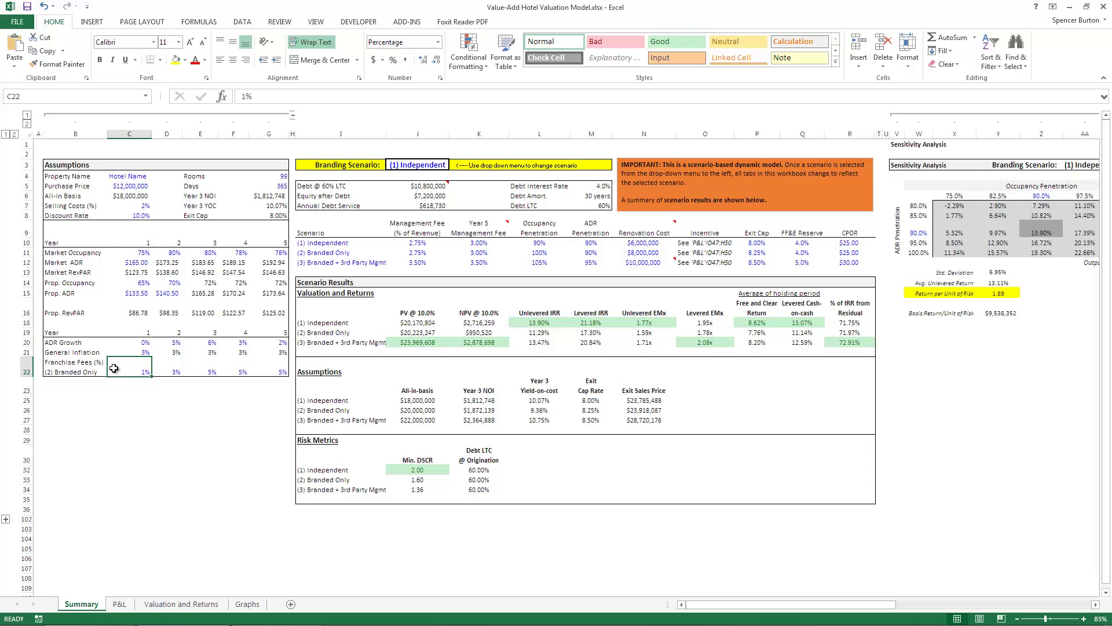
# Step: Open the P&L sheet and examine the historic 2014 column from its heading down to NOI
pyautogui.click(121, 604)
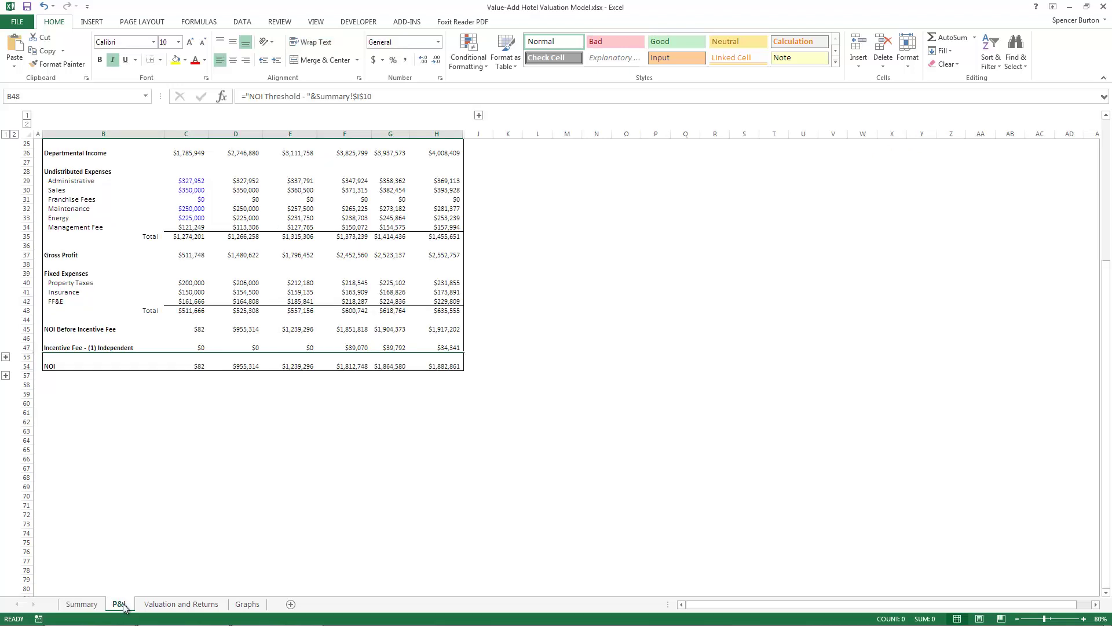
pyautogui.scroll(8, 176, 392)
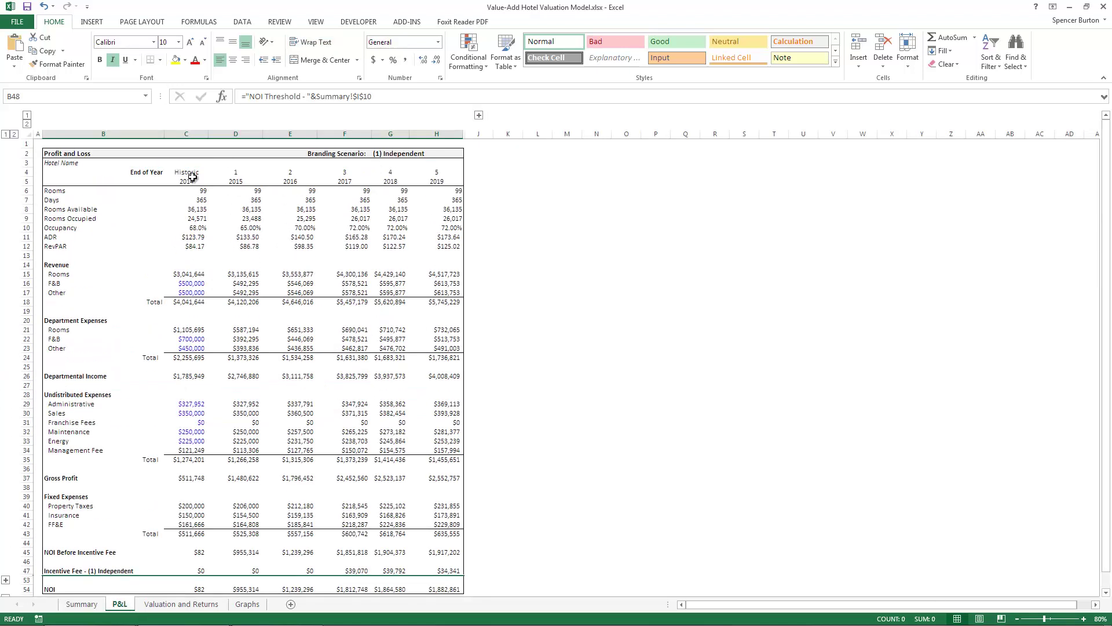
pyautogui.moveTo(192, 177); pyautogui.dragTo(197, 564)
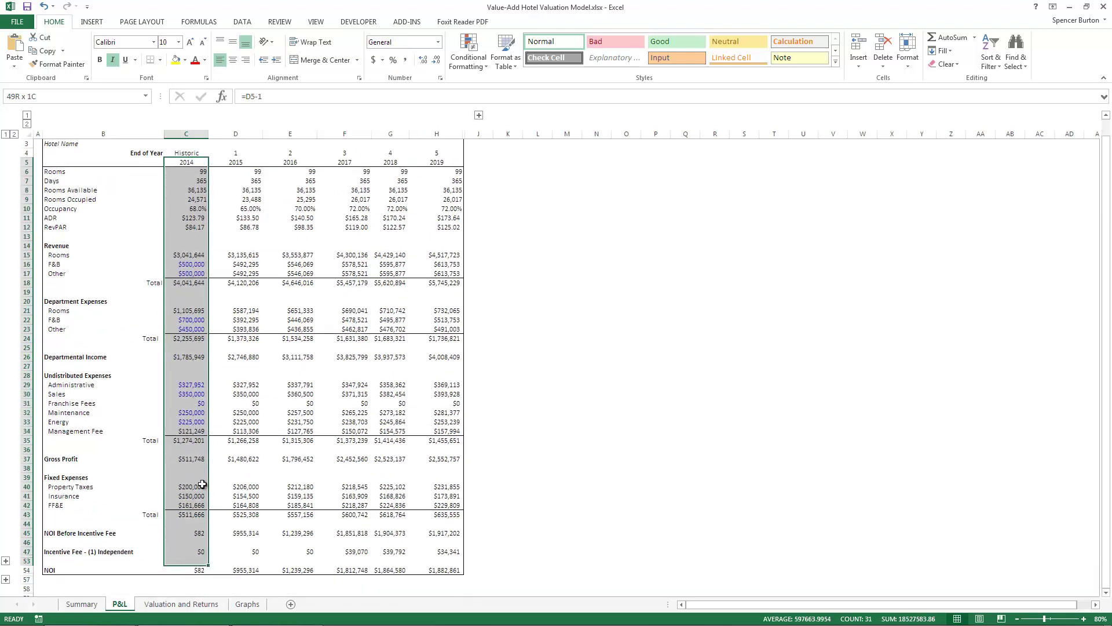
pyautogui.moveTo(202, 484); pyautogui.dragTo(195, 180)
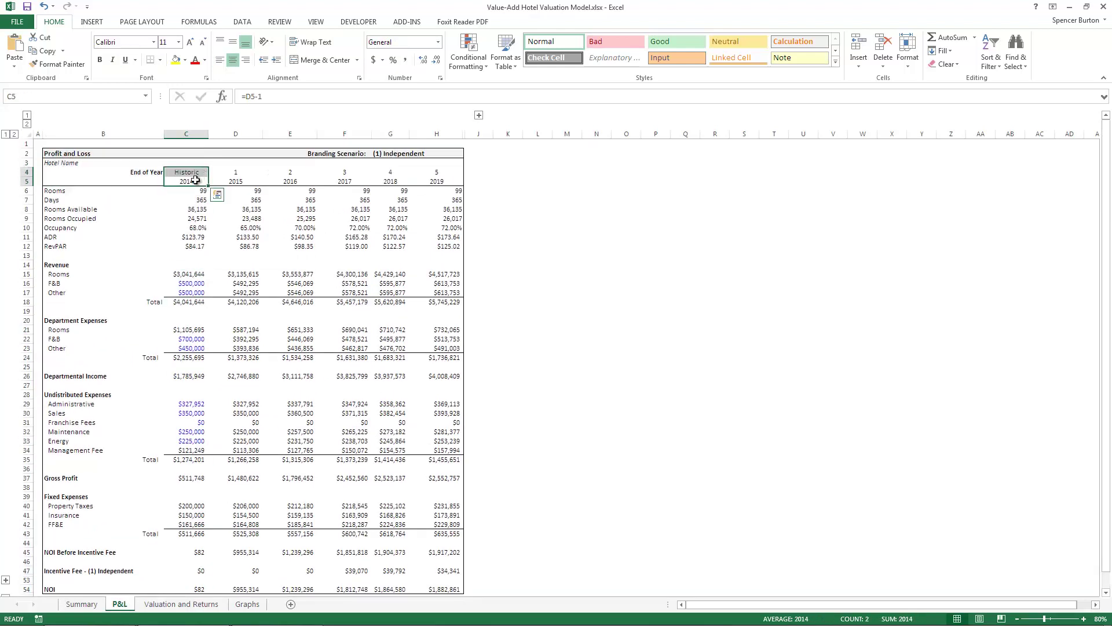
pyautogui.click(196, 180)
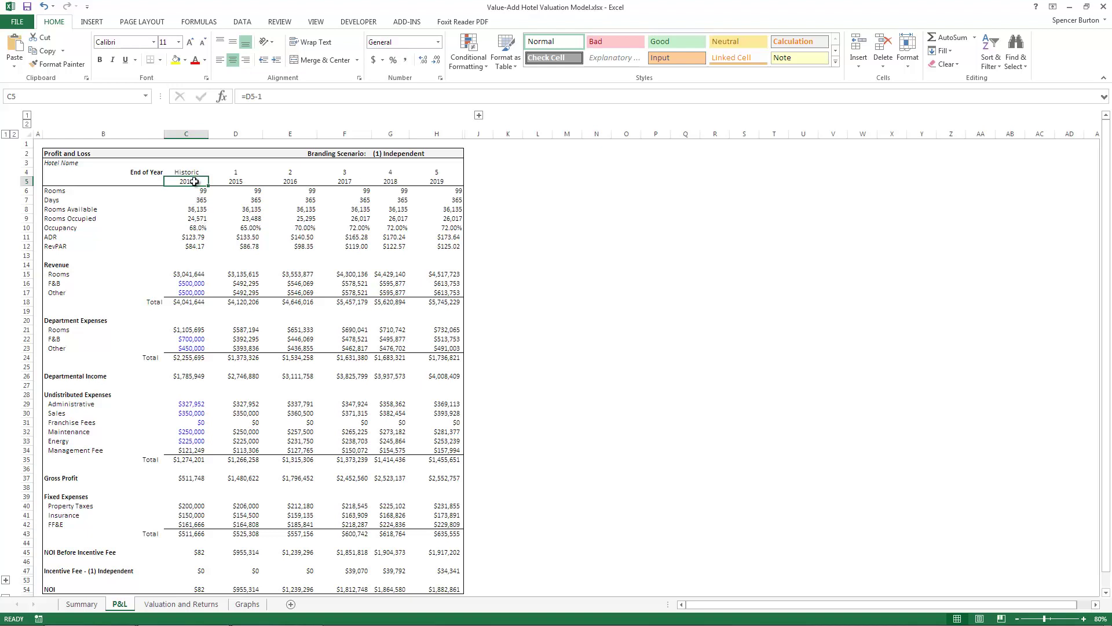
pyautogui.moveTo(195, 172)
pyautogui.mouseDown()
pyautogui.moveTo(192, 491)
pyautogui.moveTo(194, 181)
pyautogui.mouseUp()
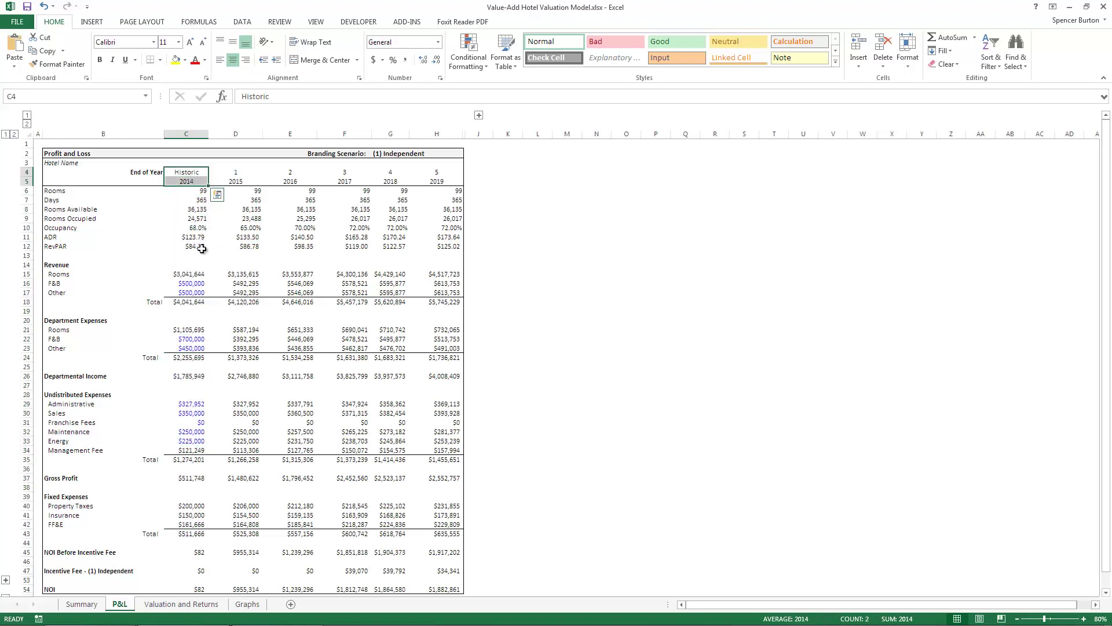
# Step: Examine the historic F&B and Other revenue inputs and the formula projecting F&B revenue for Year 1
pyautogui.click(197, 285)
pyautogui.click(198, 294)
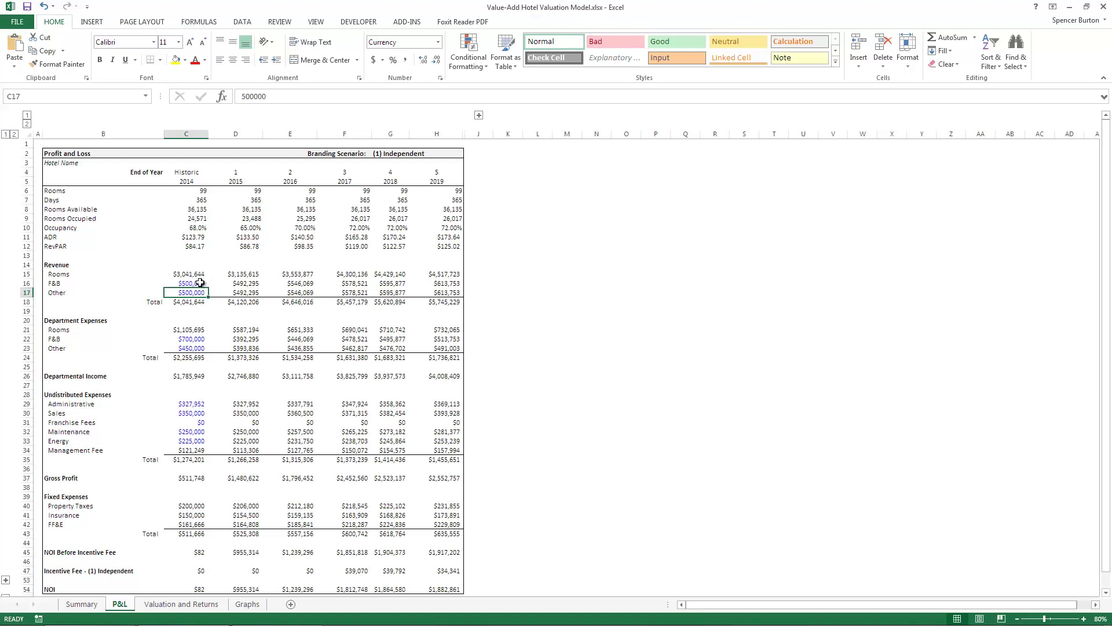
pyautogui.click(200, 283)
pyautogui.press('Down')
pyautogui.click(198, 282)
pyautogui.click(200, 292)
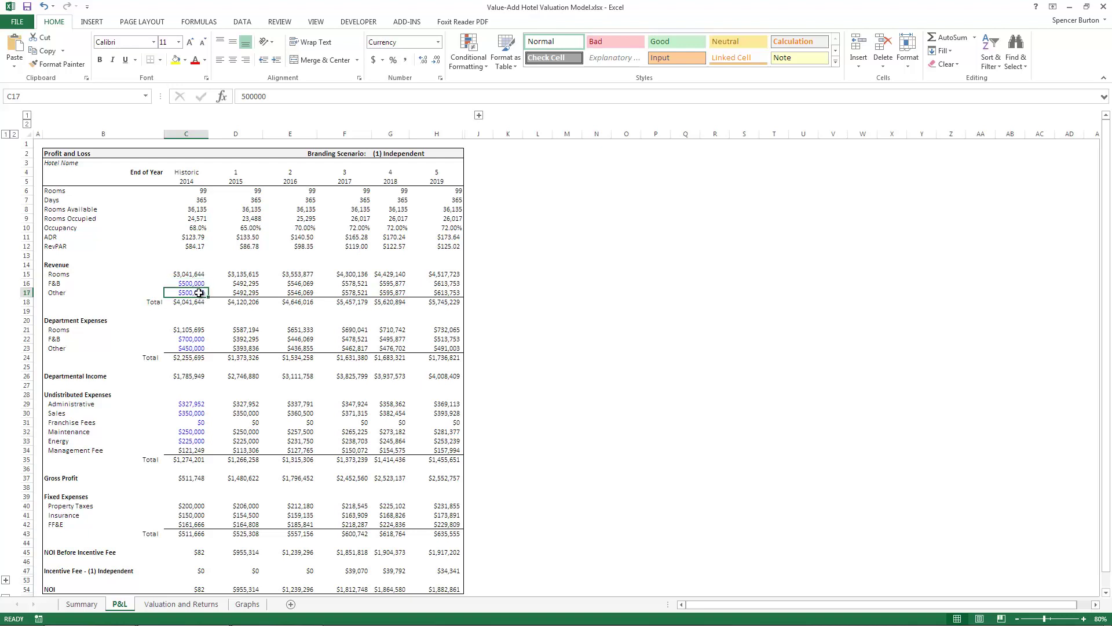
pyautogui.click(244, 284)
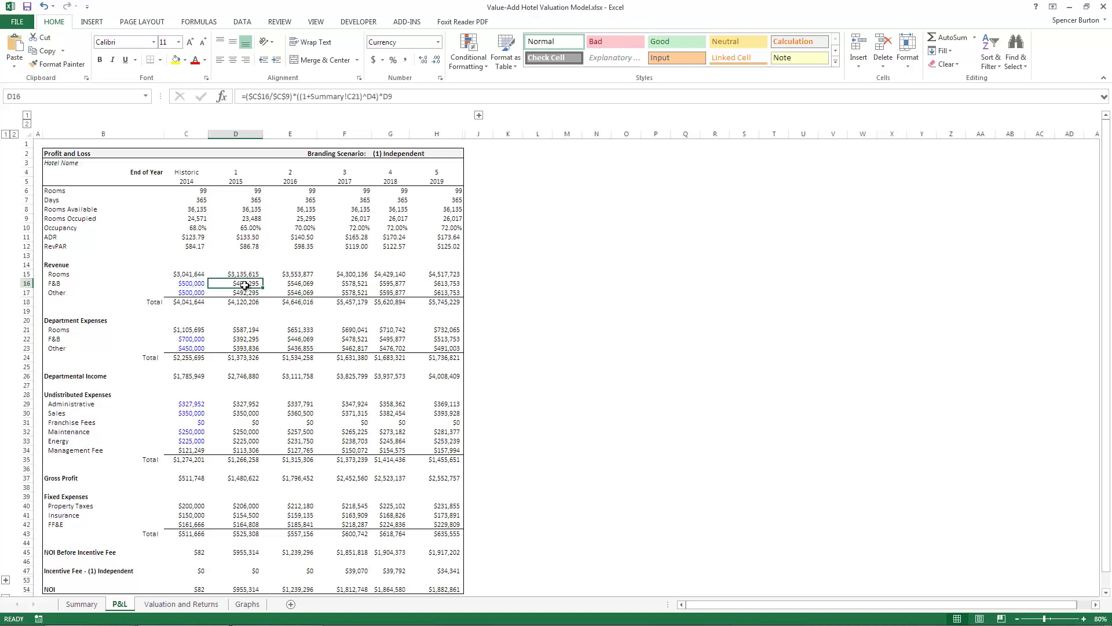
pyautogui.click(197, 283)
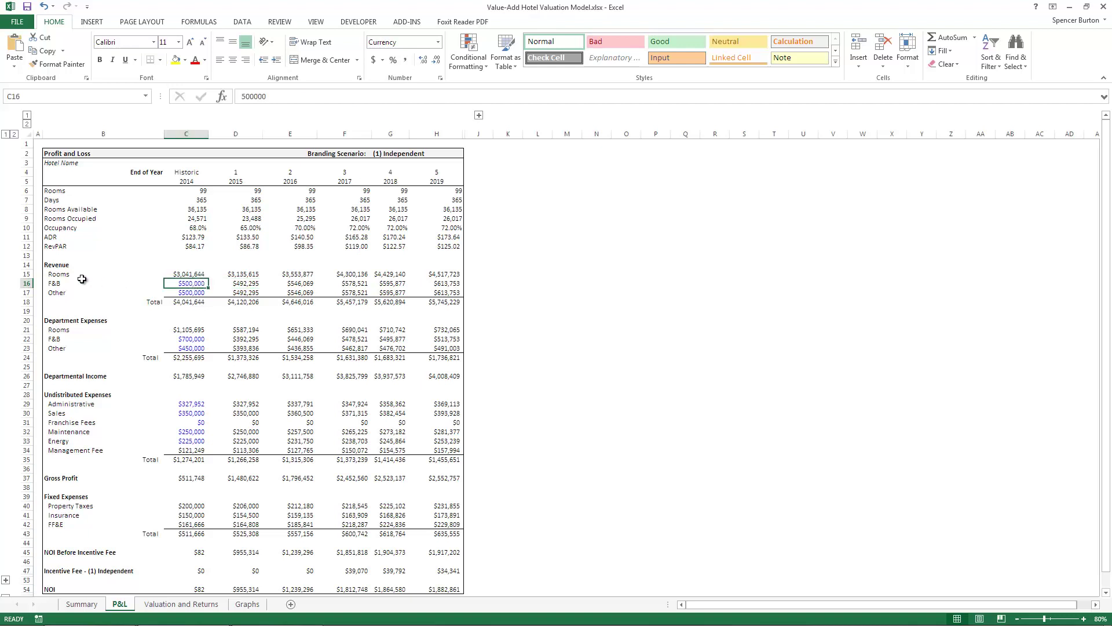
pyautogui.click(197, 292)
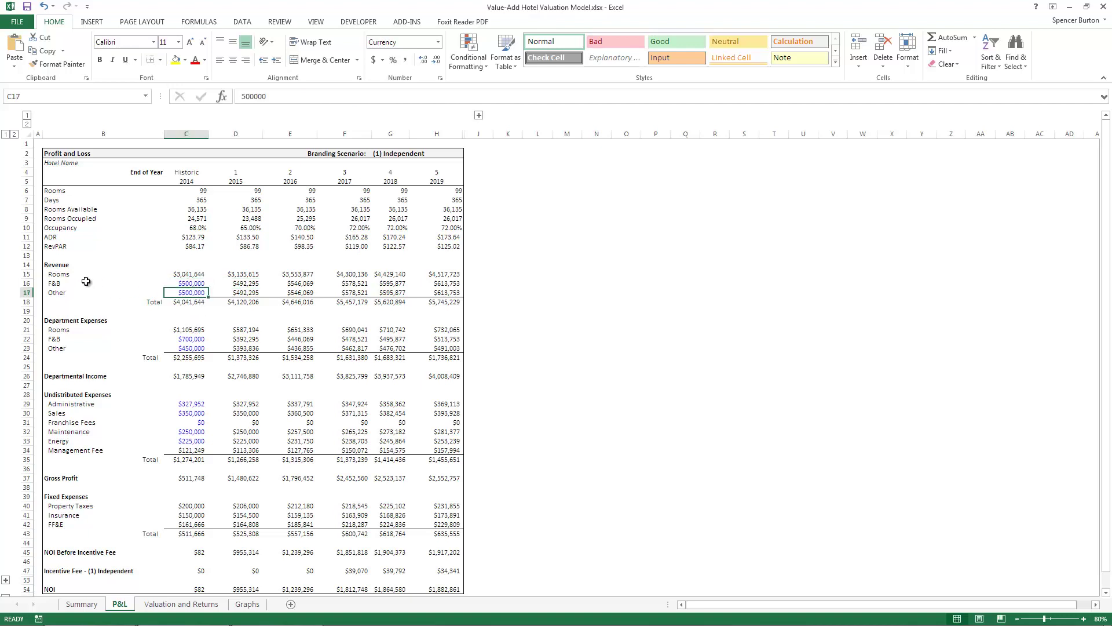
# Step: Examine the historic 2014 F&B and Other inputs under both Revenue and Department Expenses
pyautogui.click(186, 284)
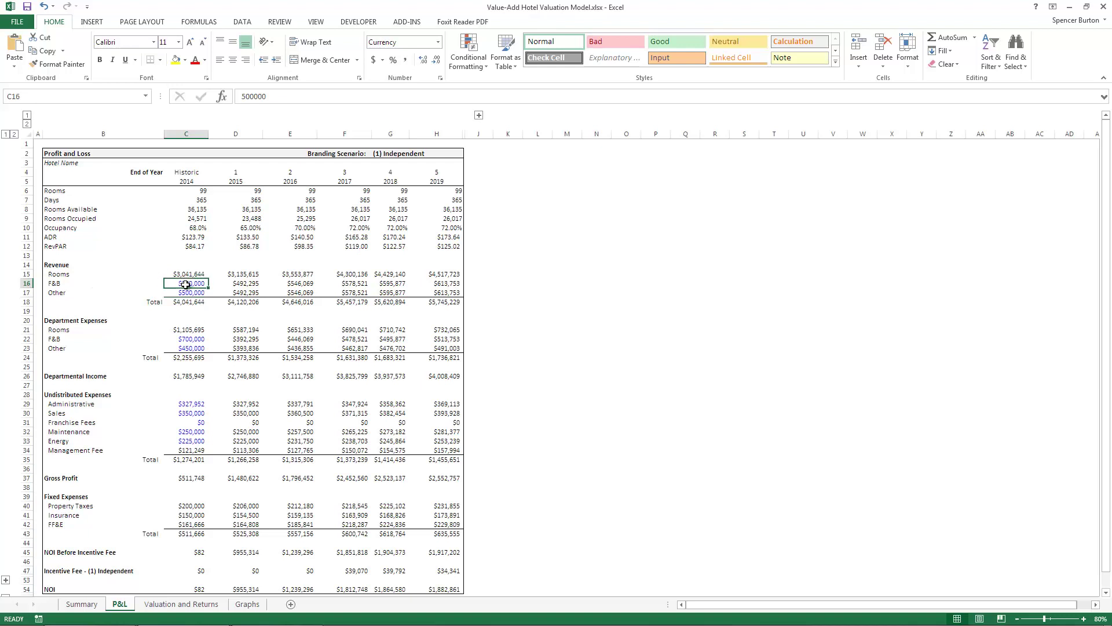
pyautogui.click(188, 294)
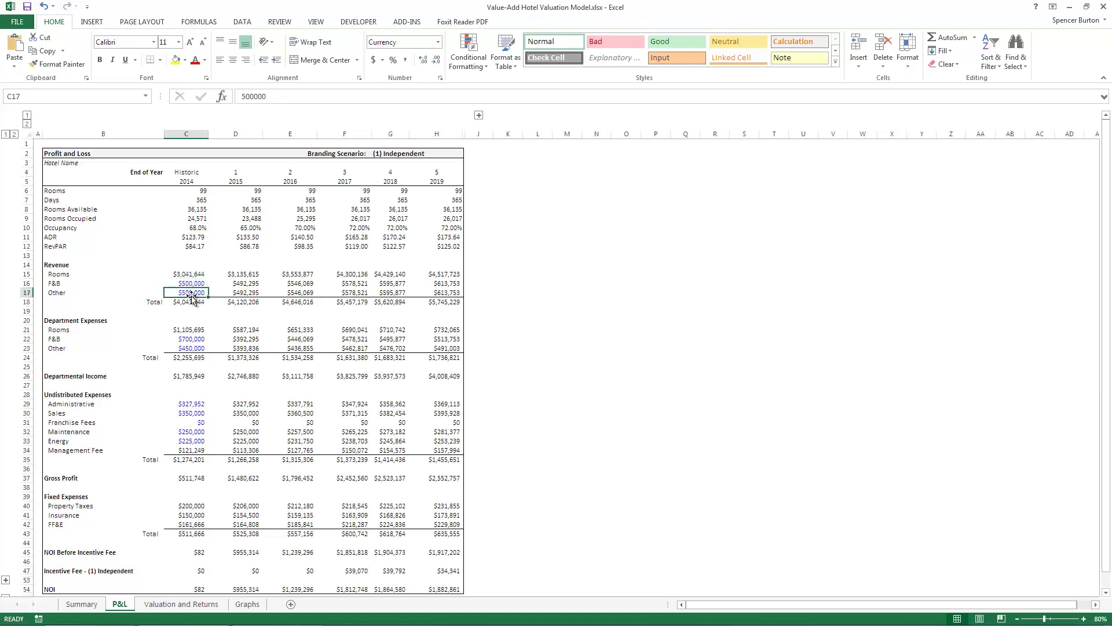
pyautogui.click(198, 338)
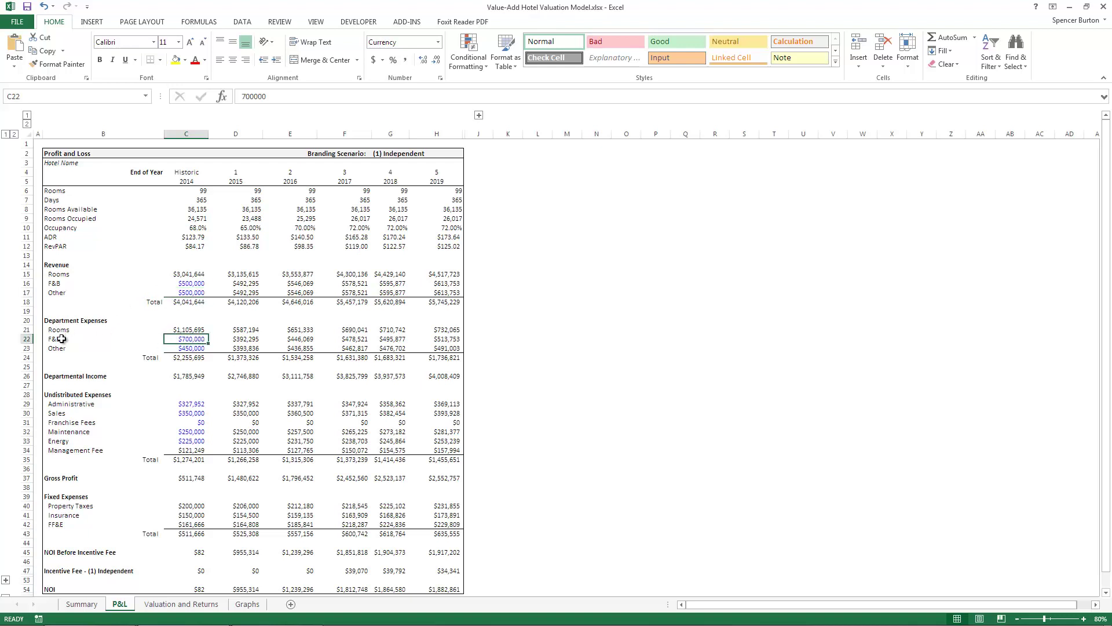
pyautogui.click(186, 347)
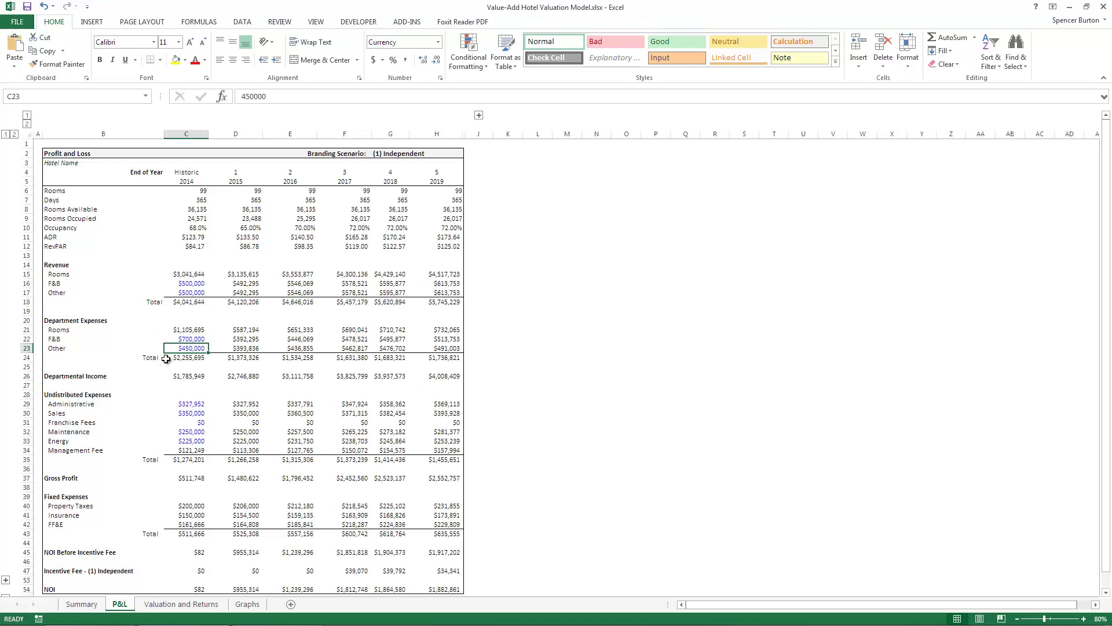
# Step: Compare the Year 1 to 5 F&B and Other revenue projections with the historic F&B revenue input
pyautogui.scroll(-1, 145, 345)
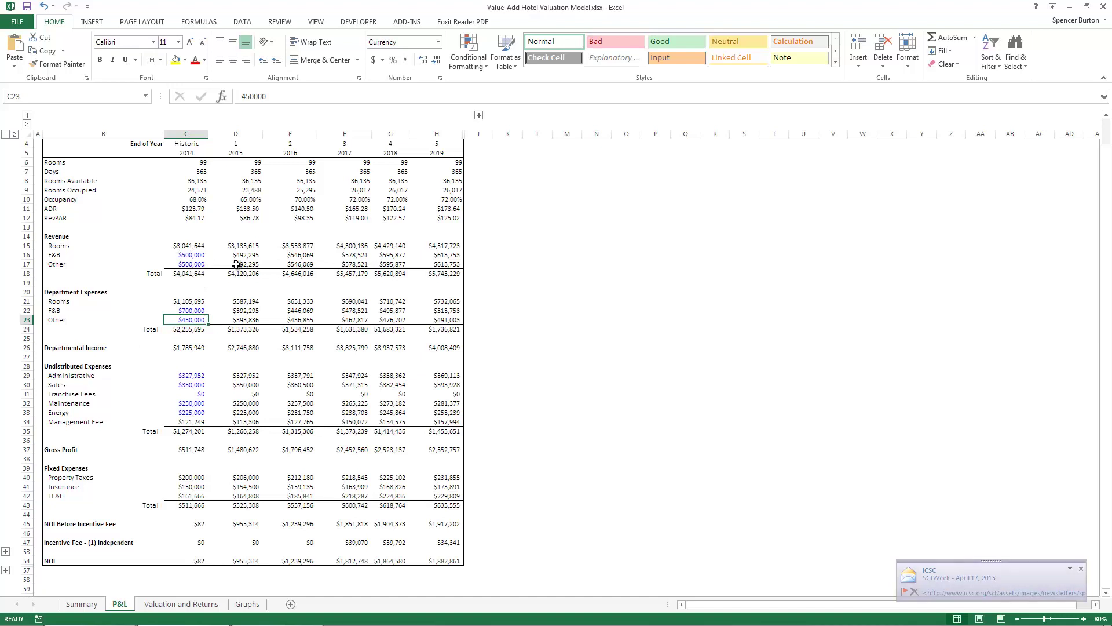
pyautogui.moveTo(237, 255); pyautogui.dragTo(428, 261)
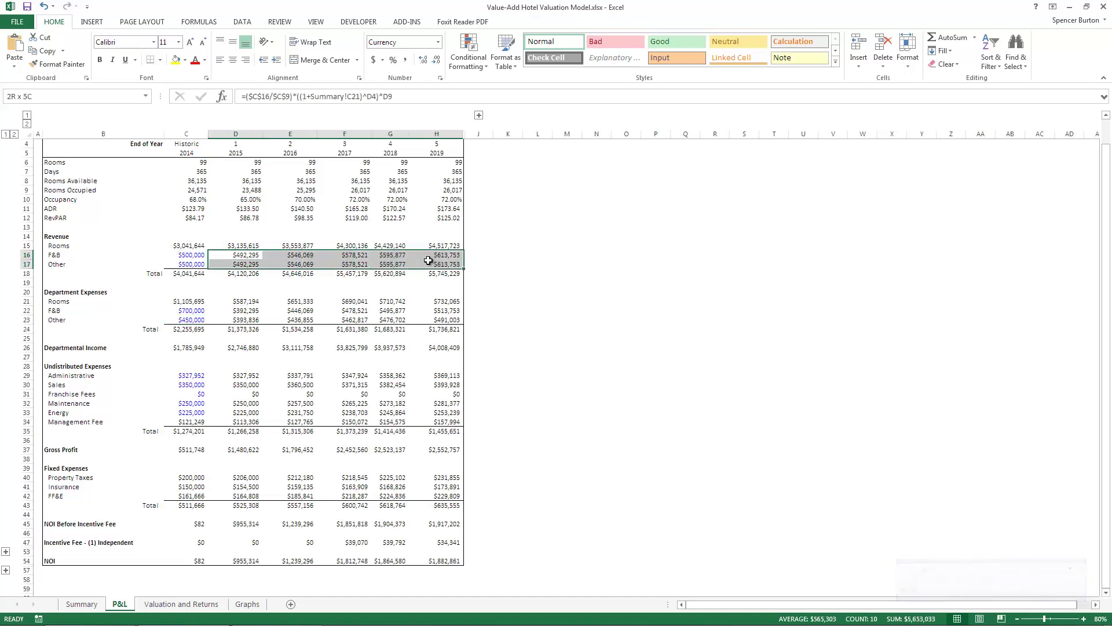
pyautogui.click(184, 258)
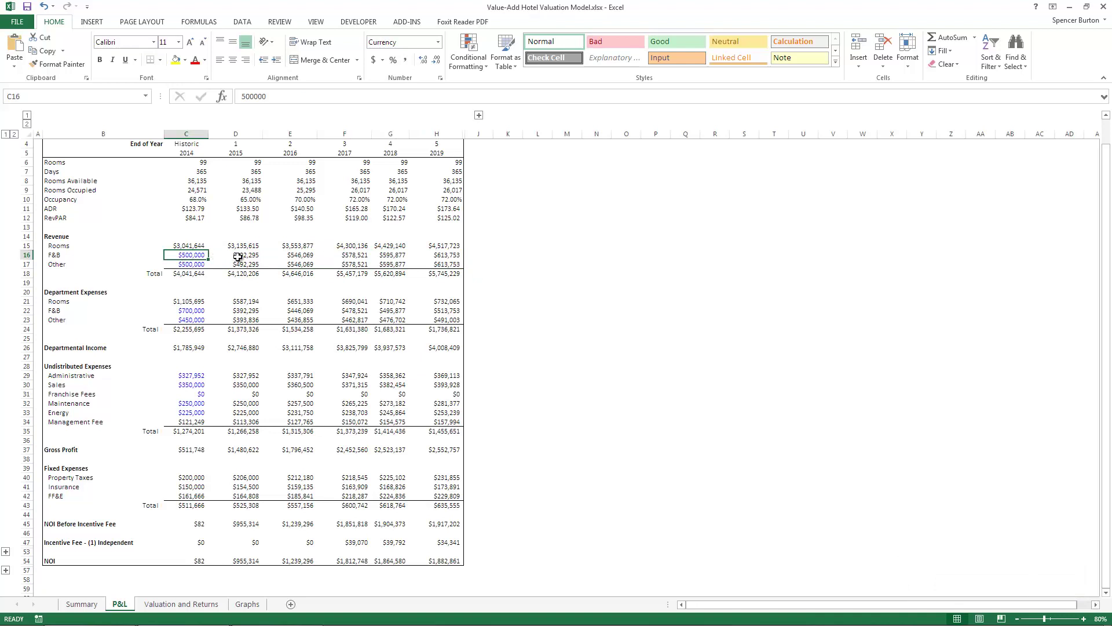
pyautogui.moveTo(238, 257); pyautogui.dragTo(441, 266)
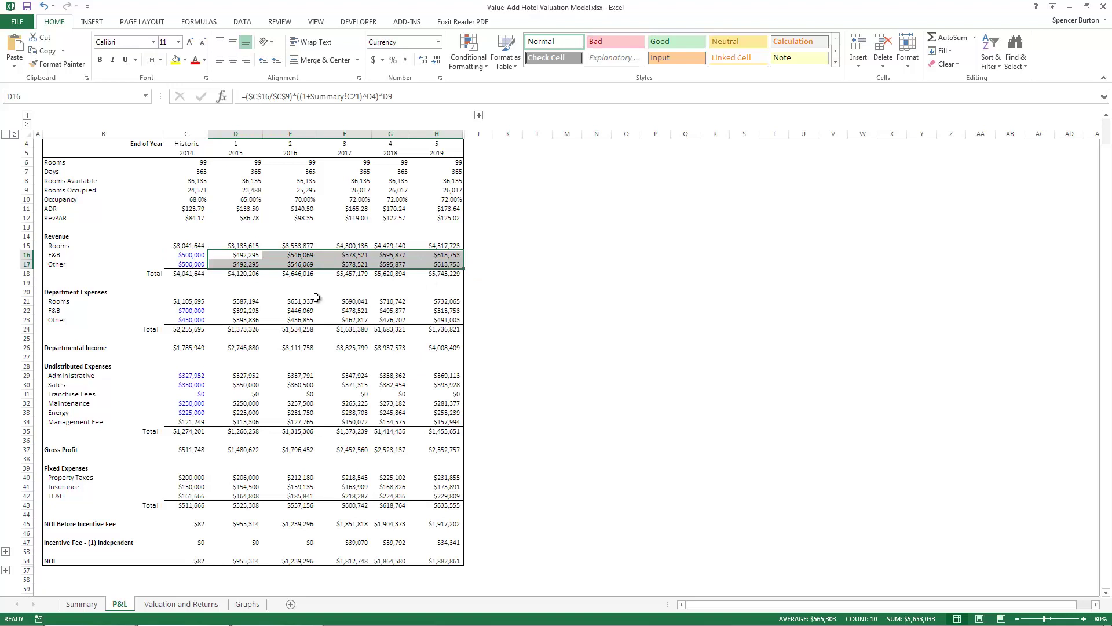
pyautogui.click(194, 258)
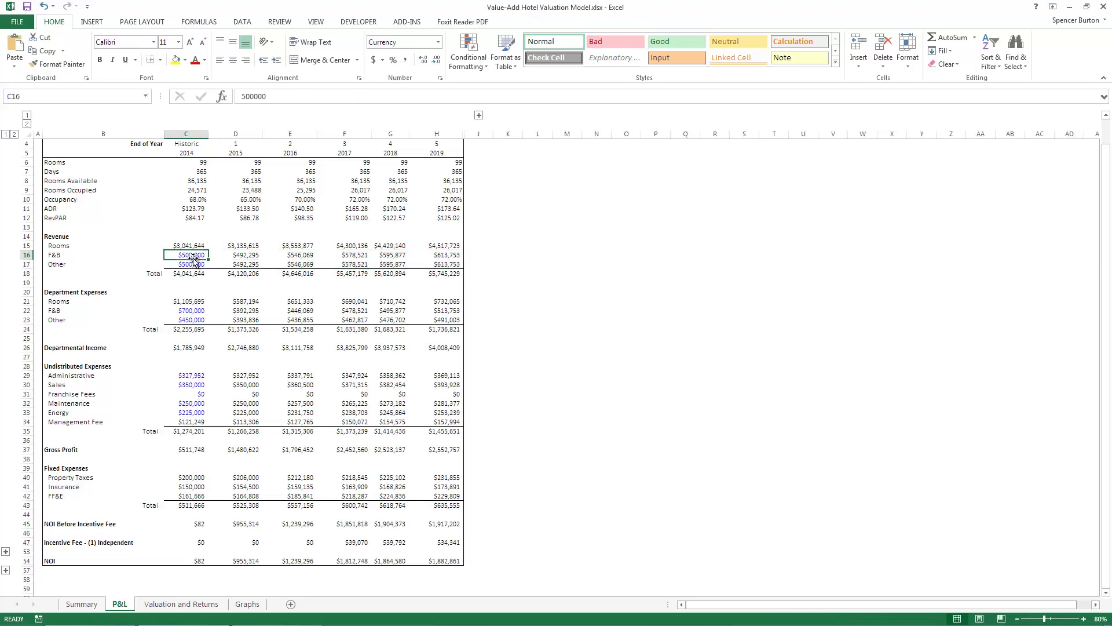
# Step: Examine the F&B and Other department expenses across all years and their historic 2014 inputs
pyautogui.scroll(-2, 189, 278)
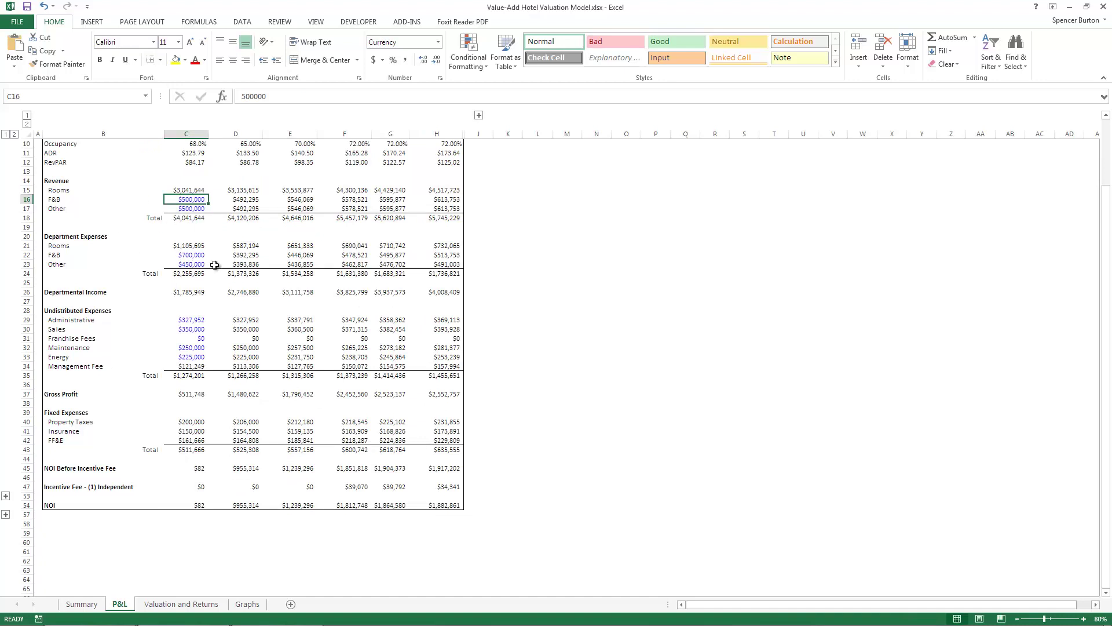
pyautogui.click(194, 255)
pyautogui.moveTo(194, 256); pyautogui.dragTo(443, 259)
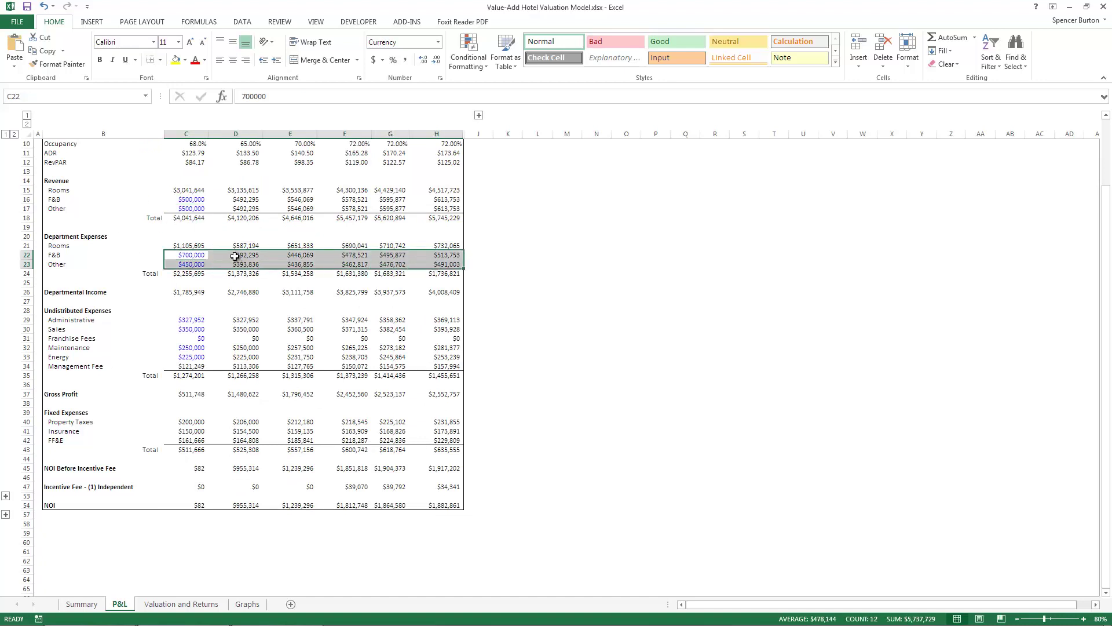
pyautogui.click(238, 256)
pyautogui.click(197, 256)
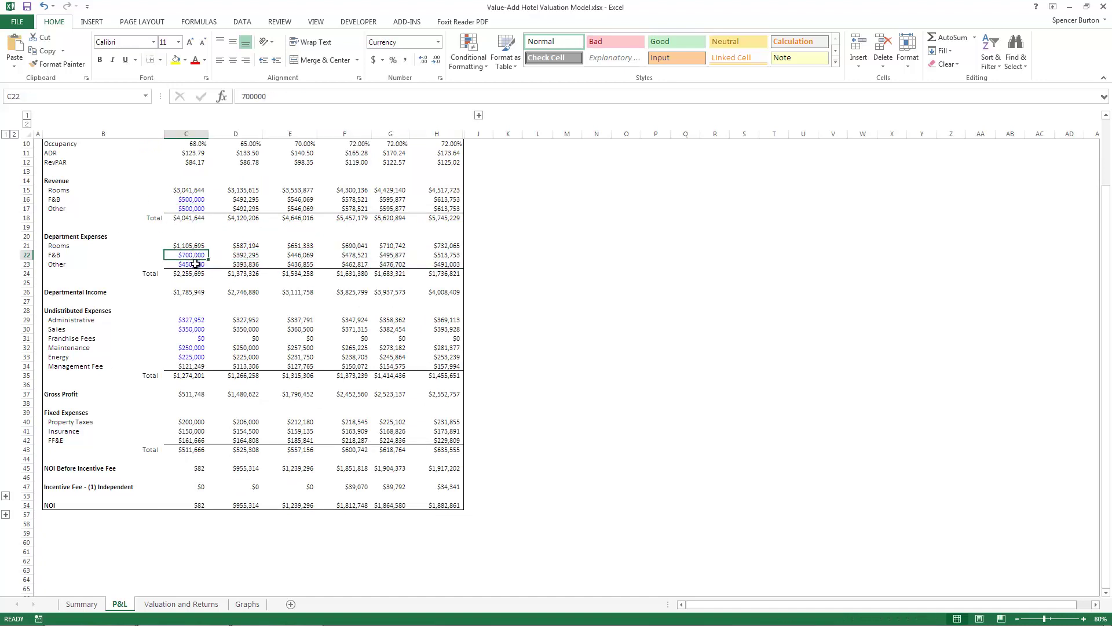
pyautogui.click(196, 265)
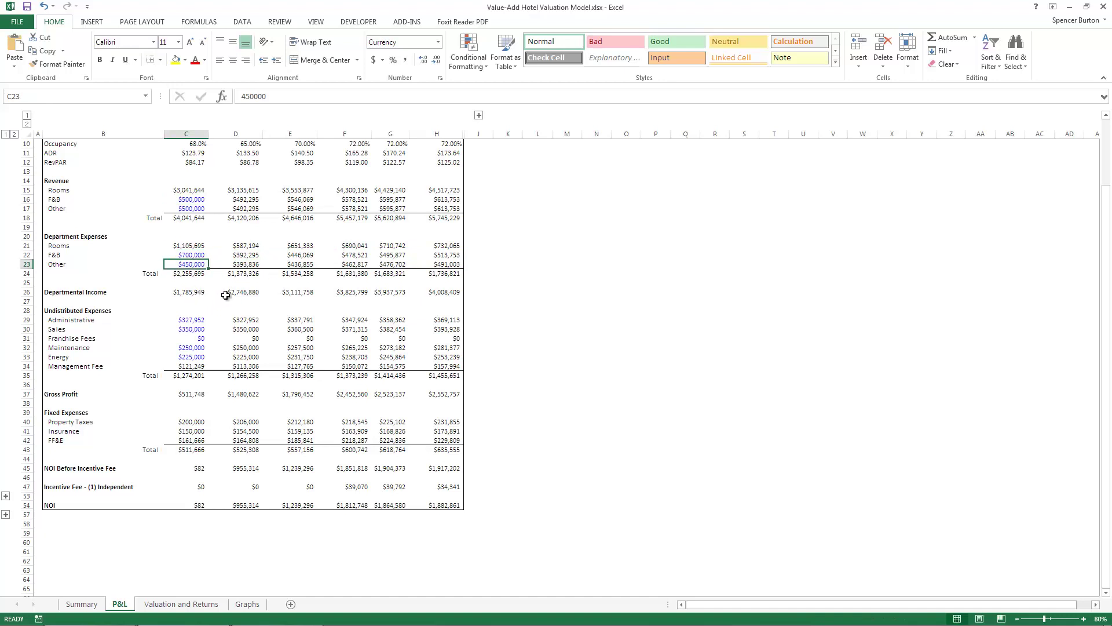
# Step: Examine the historic Administrative, Sales and Franchise Fees cells under Undistributed Expenses
pyautogui.scroll(-1, 224, 290)
pyautogui.click(188, 291)
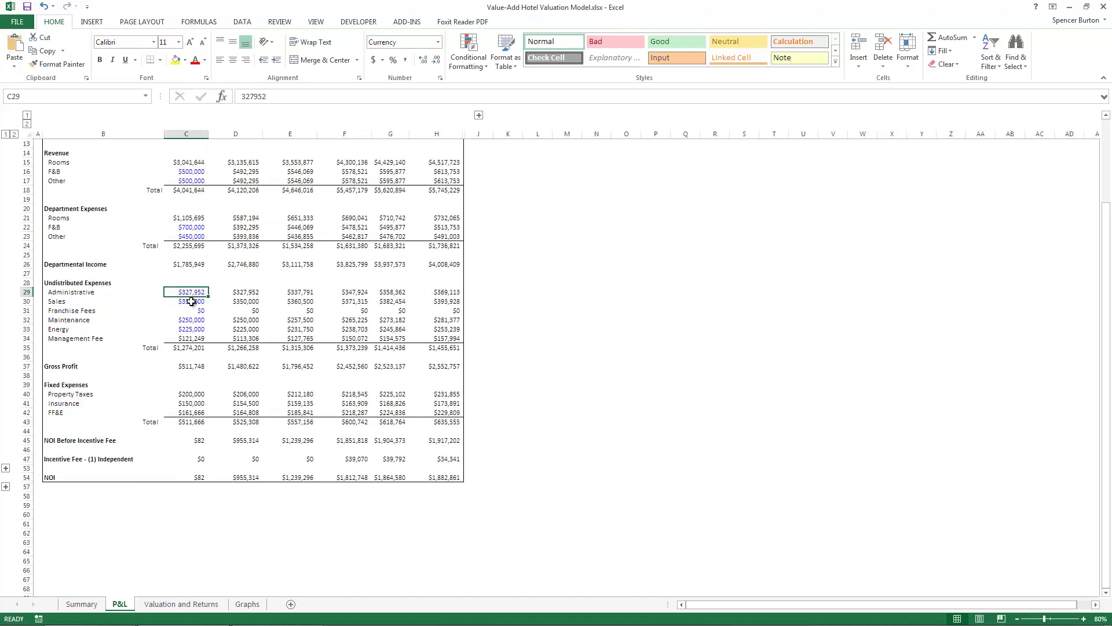
pyautogui.click(199, 301)
pyautogui.click(200, 311)
# Step: Try a historic Administrative expense of $500,000, check its effect on the projected years, and undo the change
pyautogui.click(201, 292)
pyautogui.write('500000')
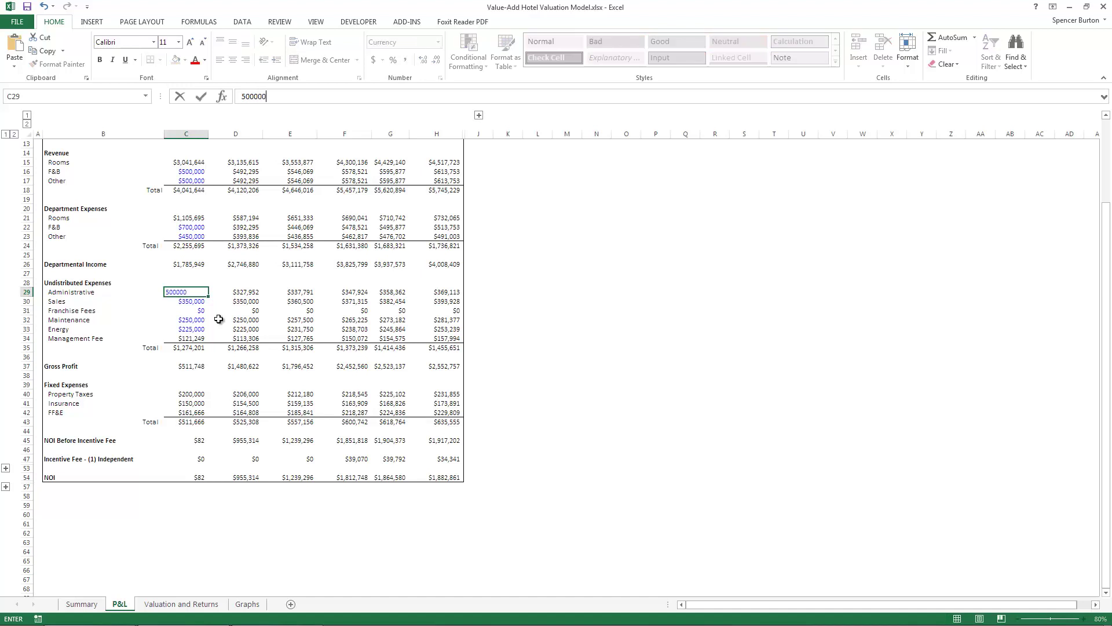
pyautogui.press('Return')
pyautogui.press('Right')
pyautogui.press('Right')
pyautogui.press('Right')
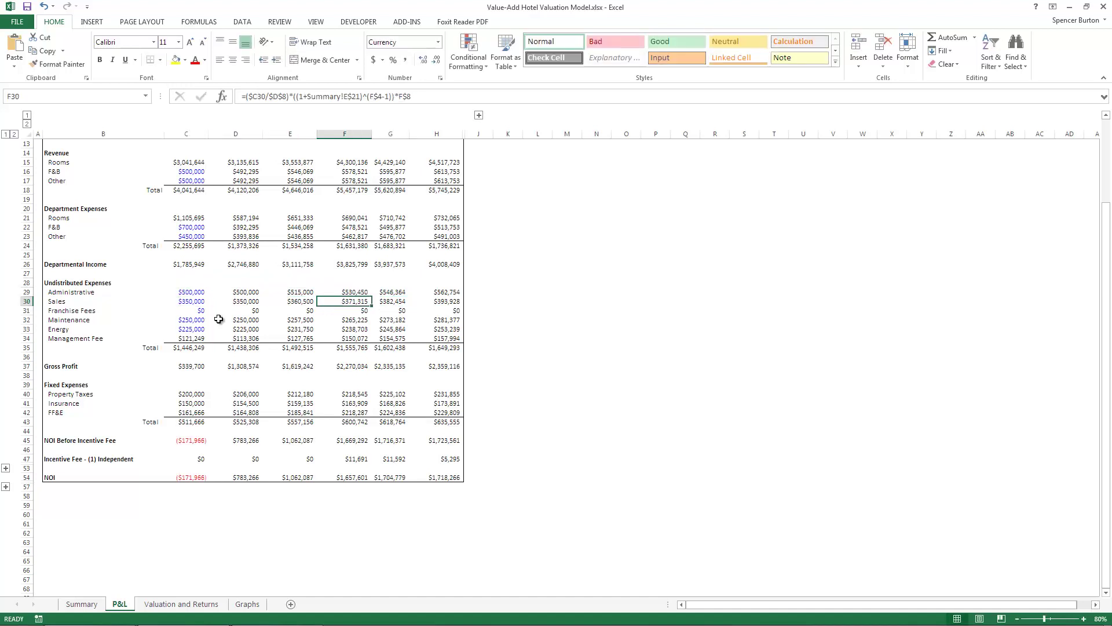
pyautogui.press('Left')
pyautogui.press('Left')
pyautogui.press('Up')
pyautogui.press('Left')
pyautogui.hotkey('ctrl', 'z')
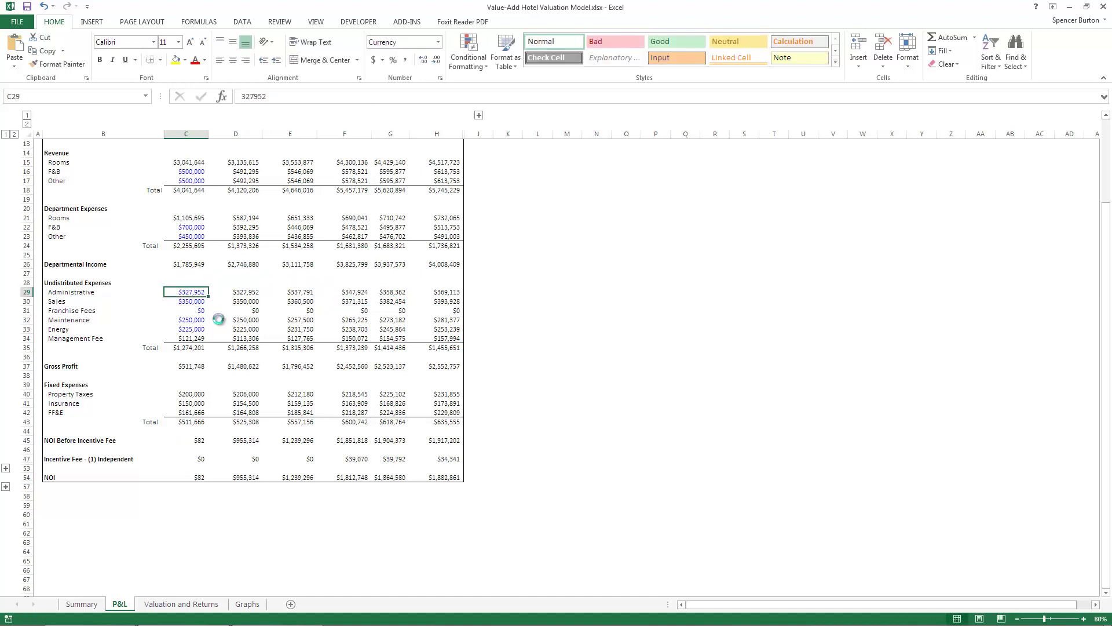
# Step: Examine the historic Administrative and Sales expense inputs and the projection formulas to Year 3
pyautogui.press('Down')
pyautogui.press('Up')
pyautogui.press('Right')
pyautogui.press('Right')
pyautogui.press('Right')
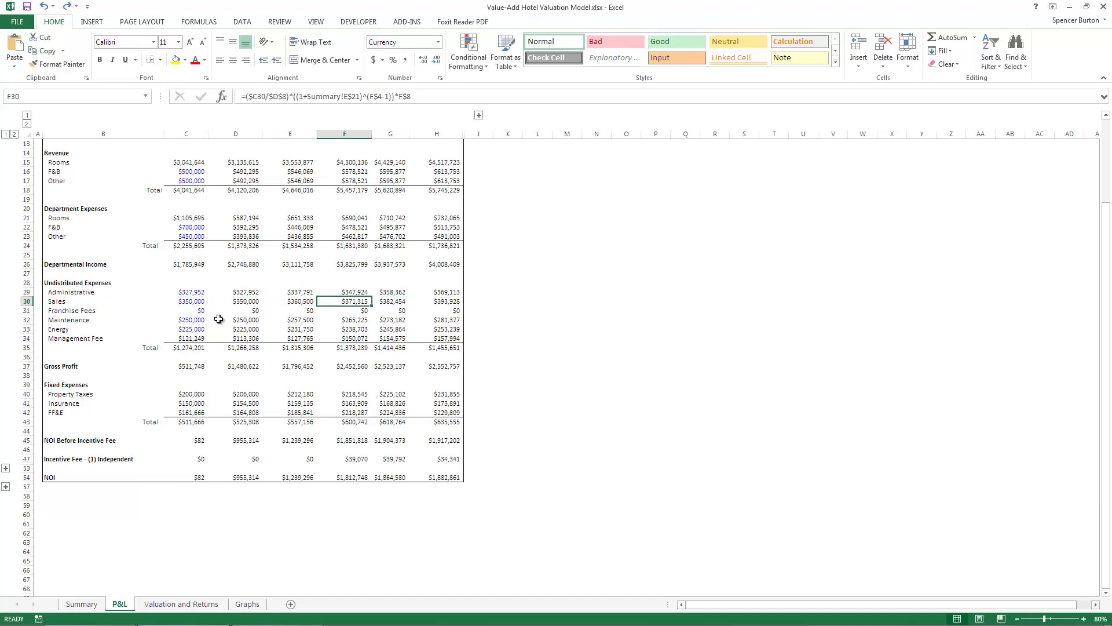
pyautogui.press('Down')
pyautogui.press('Left')
pyautogui.press('Left')
pyautogui.press('Left')
pyautogui.press('Down')
pyautogui.press('Up')
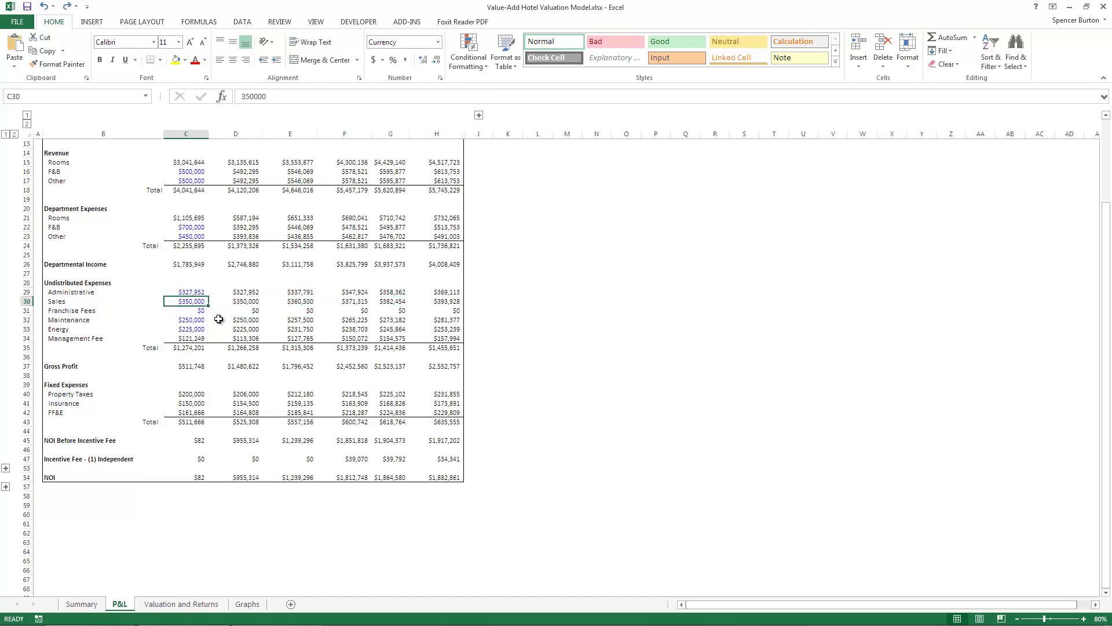
pyautogui.press('Up')
pyautogui.press('Down')
# Step: Review the historic column from revenue down to Undistributed Expenses and inspect the historic Gross Profit formula
pyautogui.scroll(-1, 226, 318)
pyautogui.scroll(1, 191, 286)
pyautogui.scroll(4, 186, 249)
pyautogui.scroll(-3, 187, 297)
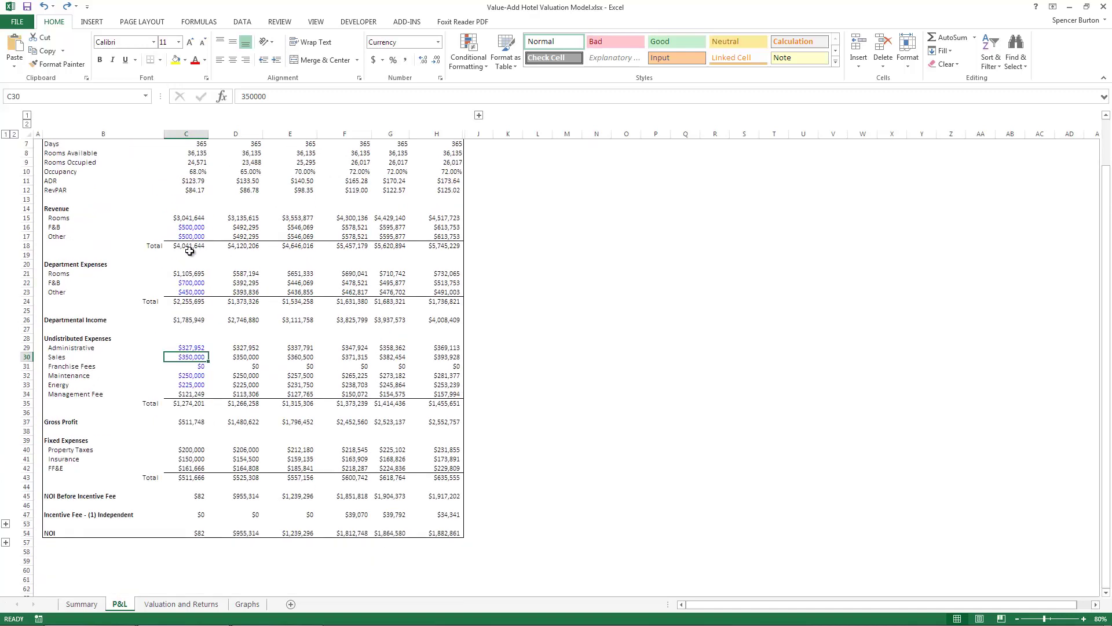
pyautogui.click(196, 394)
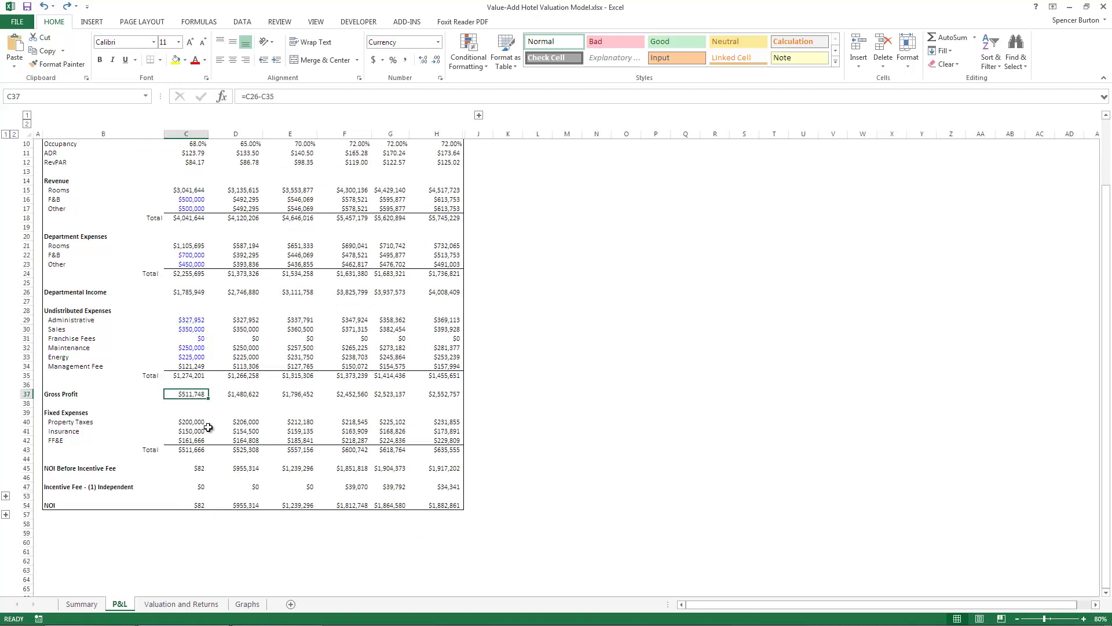
pyautogui.scroll(-2, 208, 428)
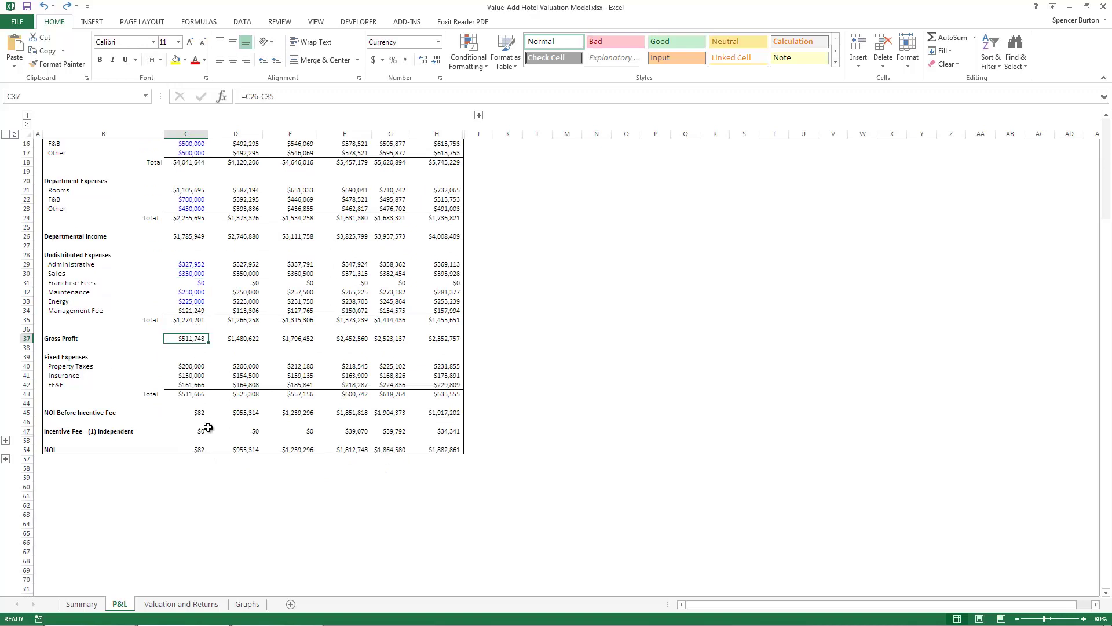
# Step: Examine the historic Property Taxes, Insurance and FF&E amounts under Fixed Expenses
pyautogui.click(193, 369)
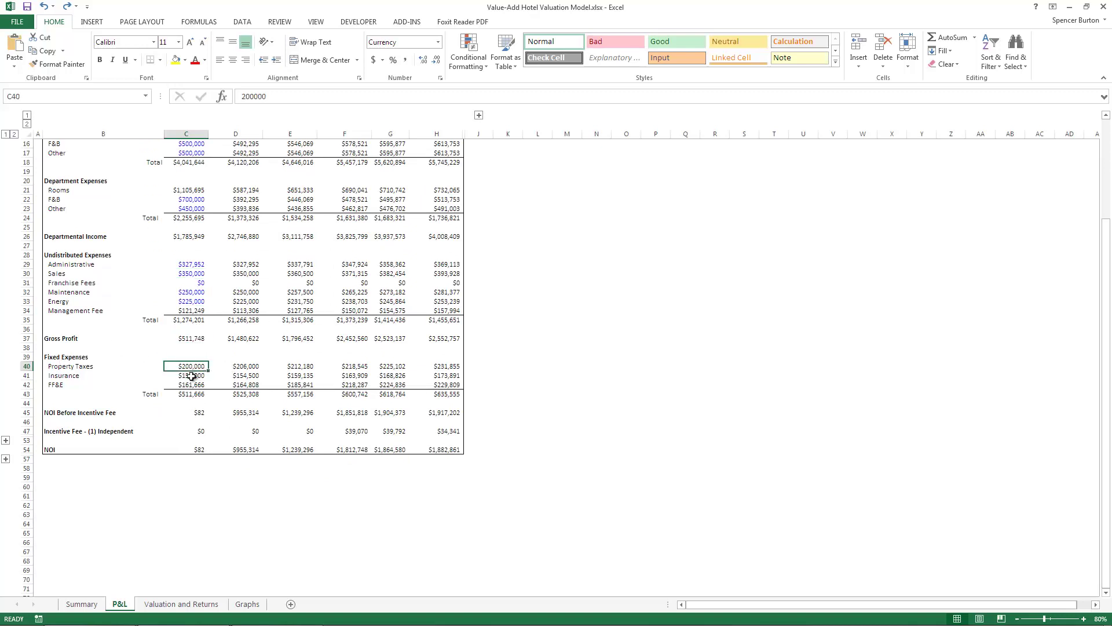
pyautogui.click(193, 376)
pyautogui.click(192, 384)
pyautogui.moveTo(197, 366); pyautogui.dragTo(197, 376)
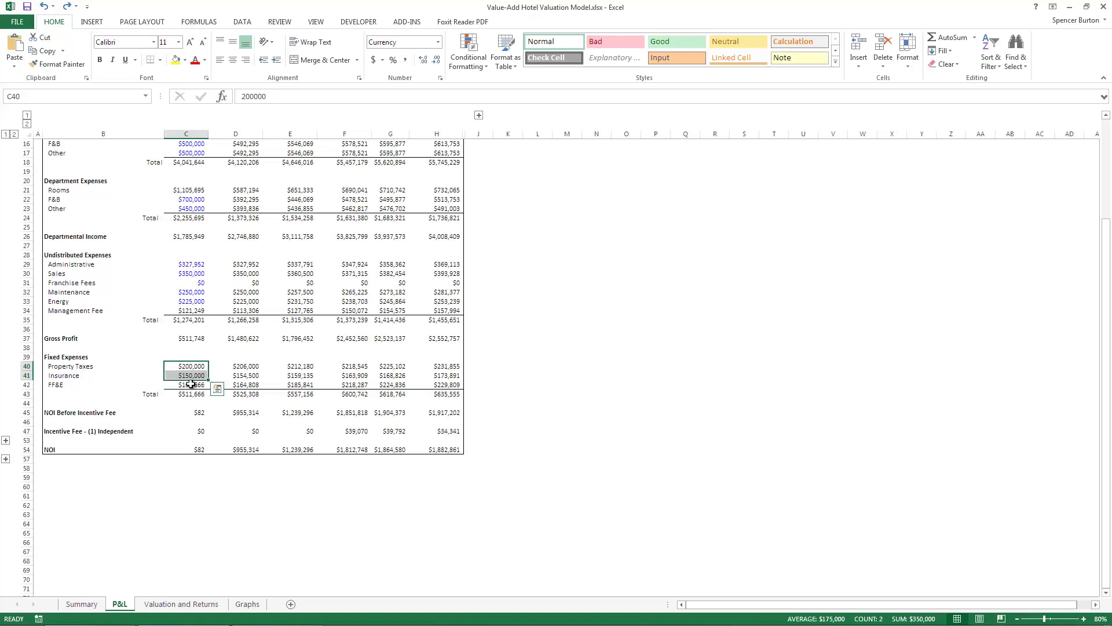
pyautogui.click(194, 384)
# Step: Inspect the historic NOI Before Incentive Fee formula and the Incentive Fee row through Year 5
pyautogui.scroll(-1, 199, 392)
pyautogui.click(198, 386)
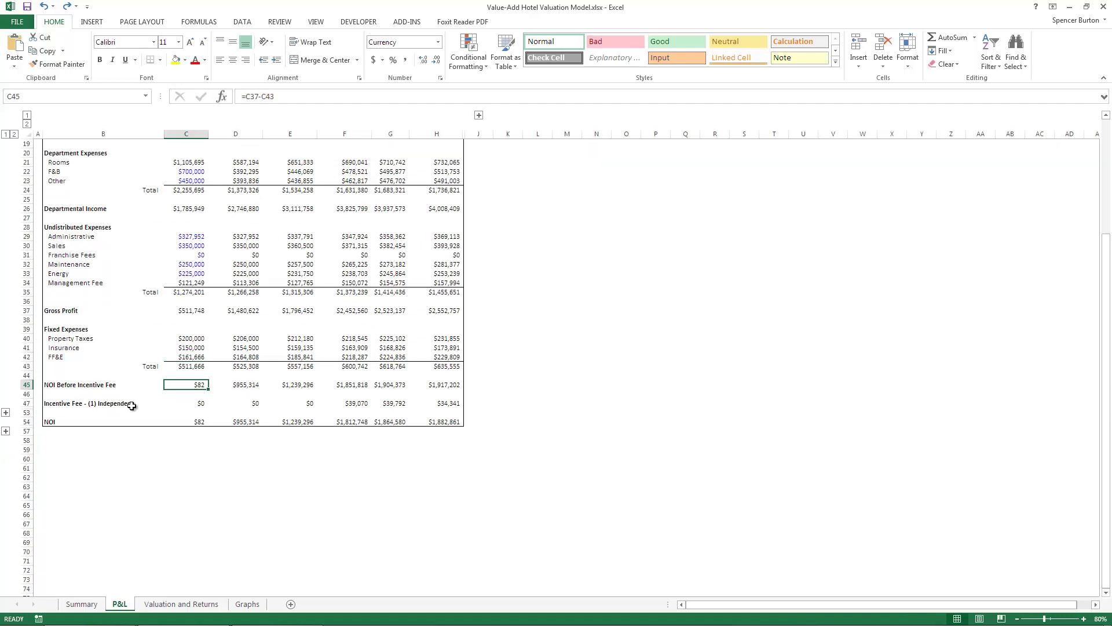
pyautogui.moveTo(161, 407); pyautogui.dragTo(440, 406)
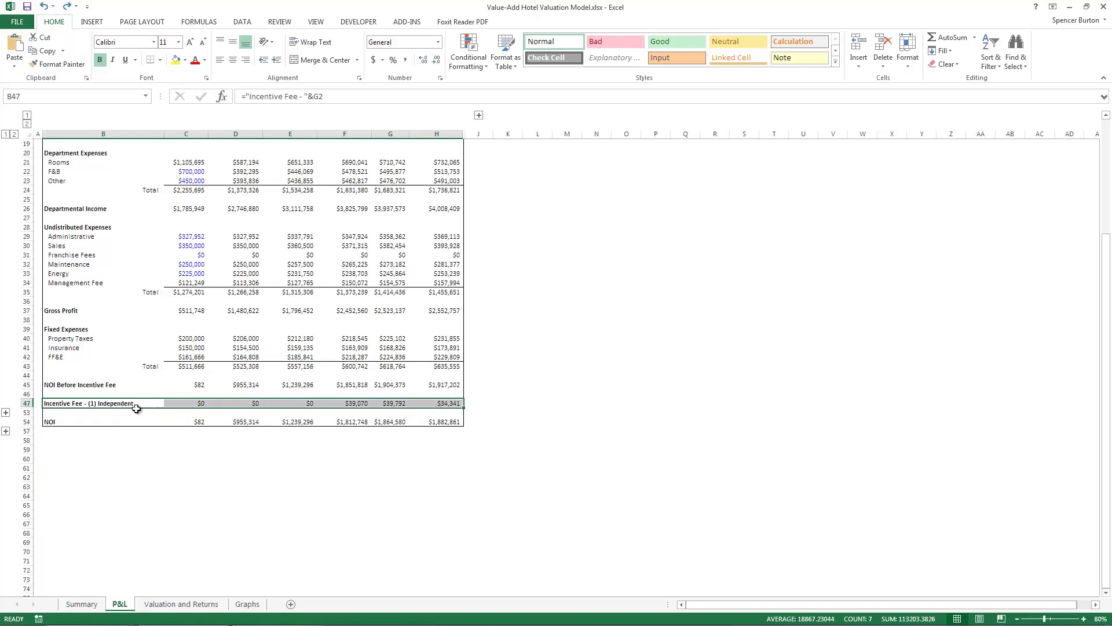
# Step: Examine the NOI row from historic 2014 through Year 5 and review the P&L lines above it
pyautogui.click(195, 422)
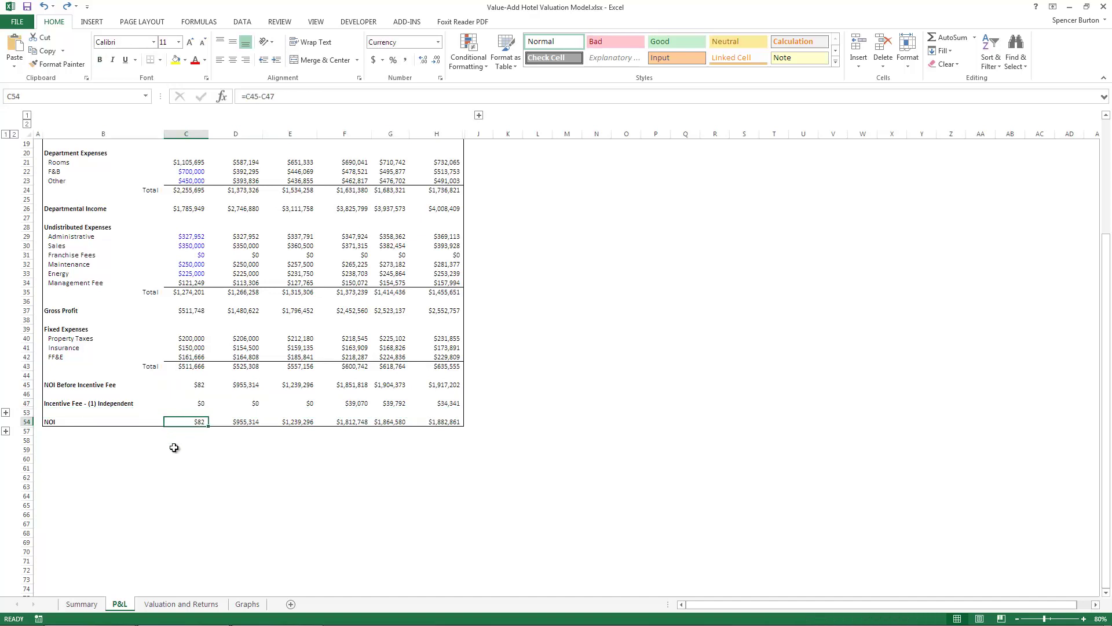
pyautogui.moveTo(193, 422); pyautogui.dragTo(449, 421)
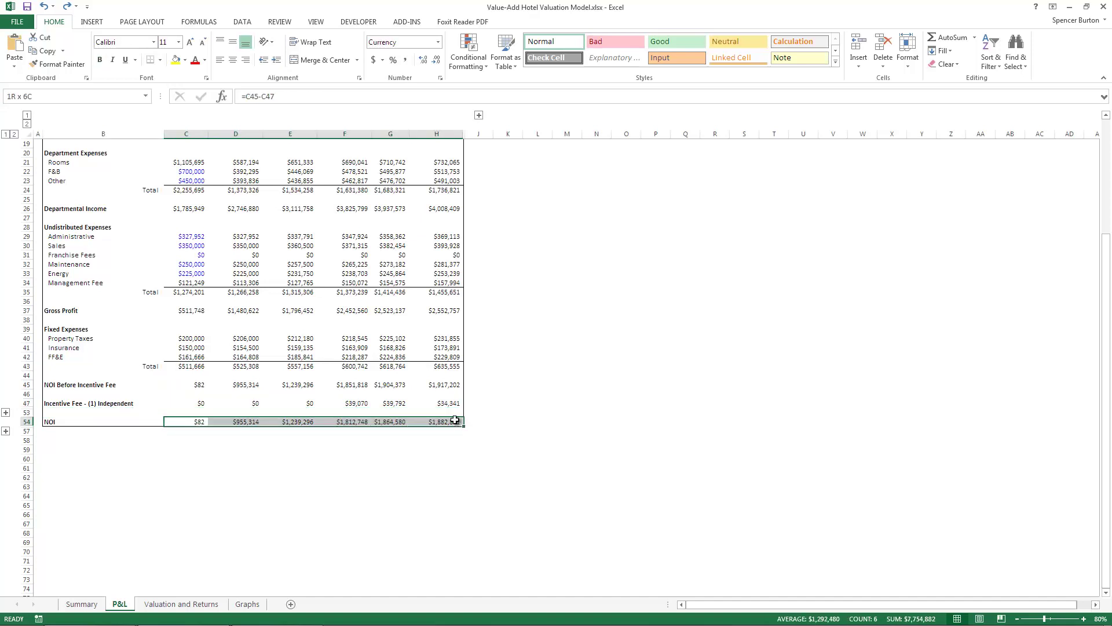
pyautogui.click(199, 423)
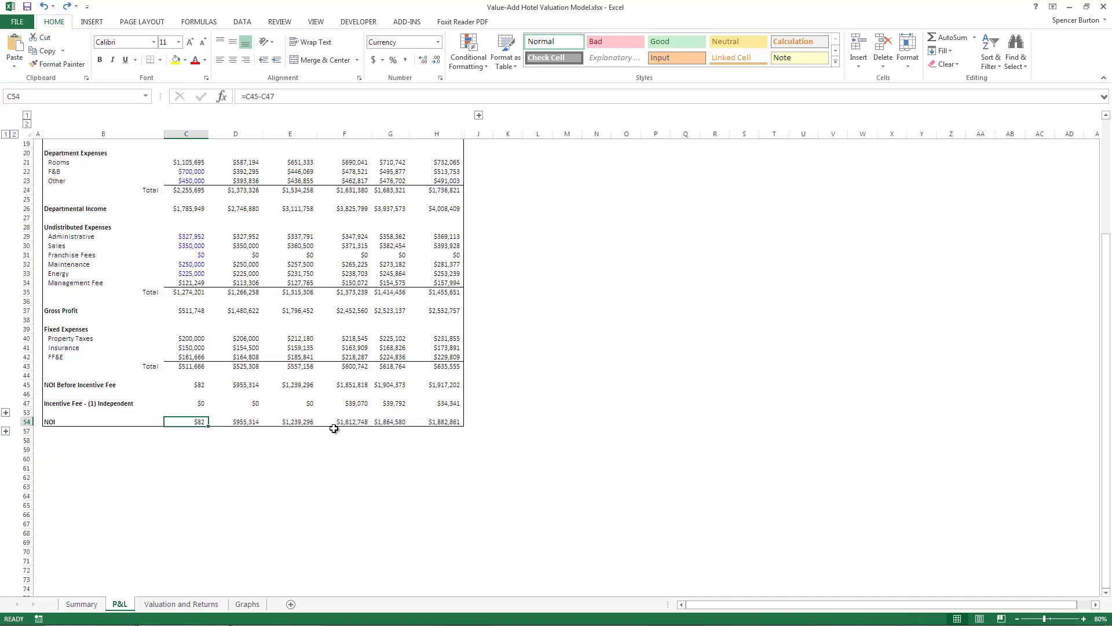
pyautogui.click(442, 423)
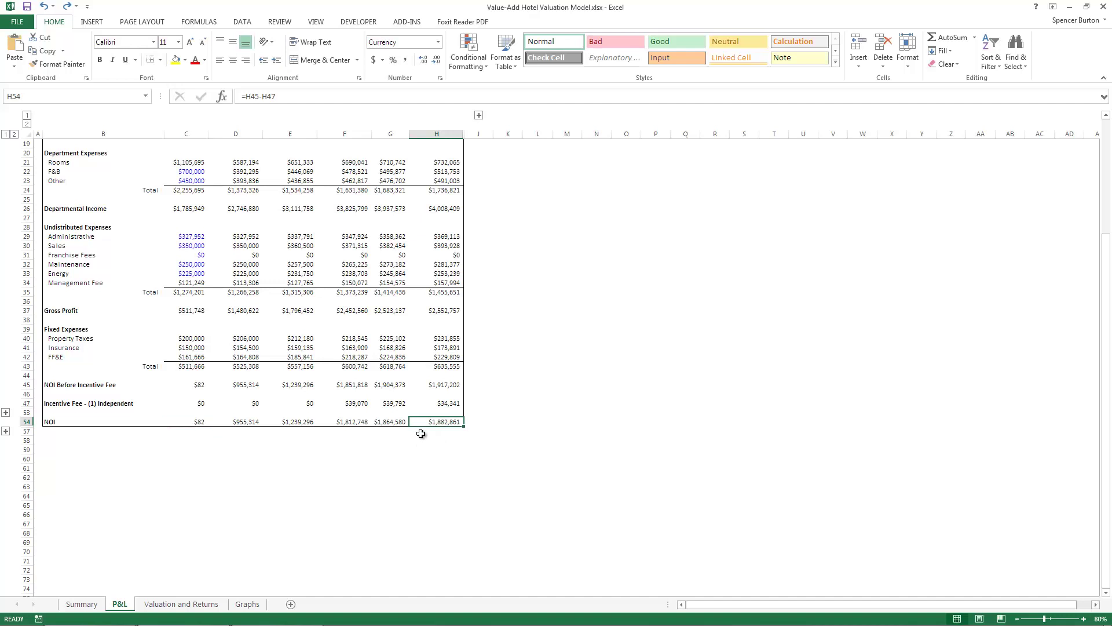
pyautogui.scroll(6, 421, 434)
pyautogui.scroll(-4, 421, 433)
pyautogui.scroll(-1, 421, 434)
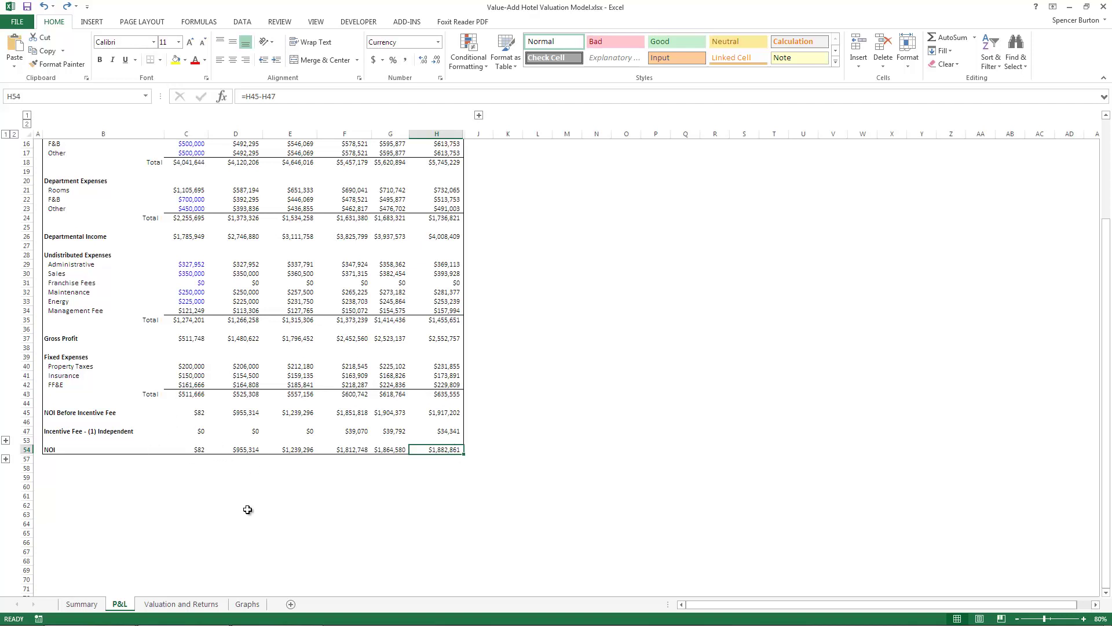
# Step: Examine the projected NOI row and Year 1 Capital Improvements on the Valuation and Returns sheet, and return to the Summary sheet
pyautogui.click(184, 604)
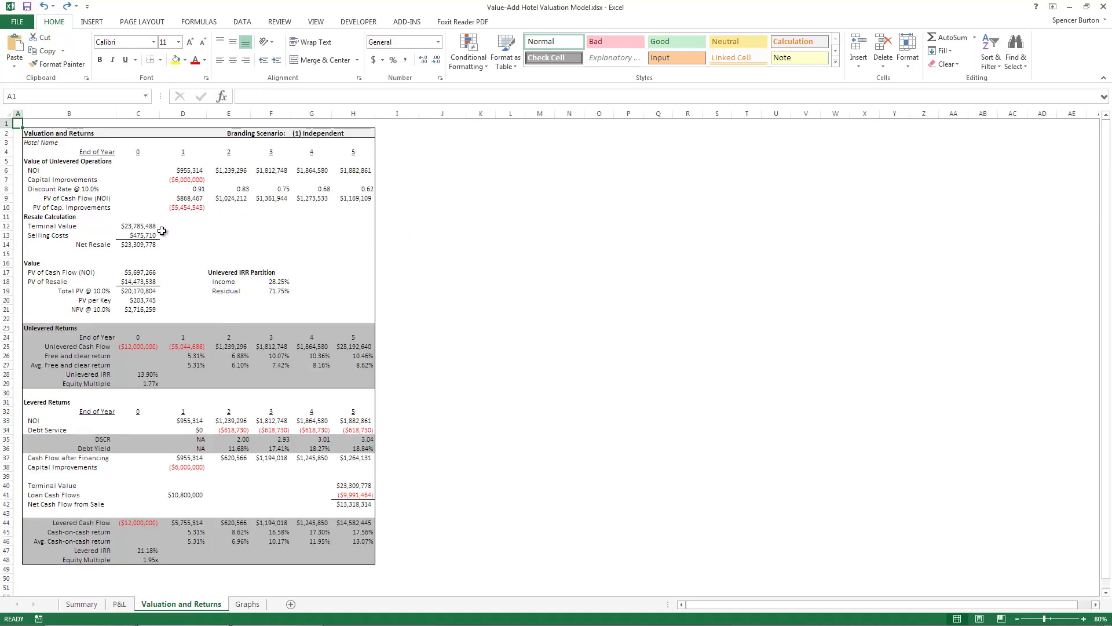
pyautogui.moveTo(187, 172); pyautogui.dragTo(367, 169)
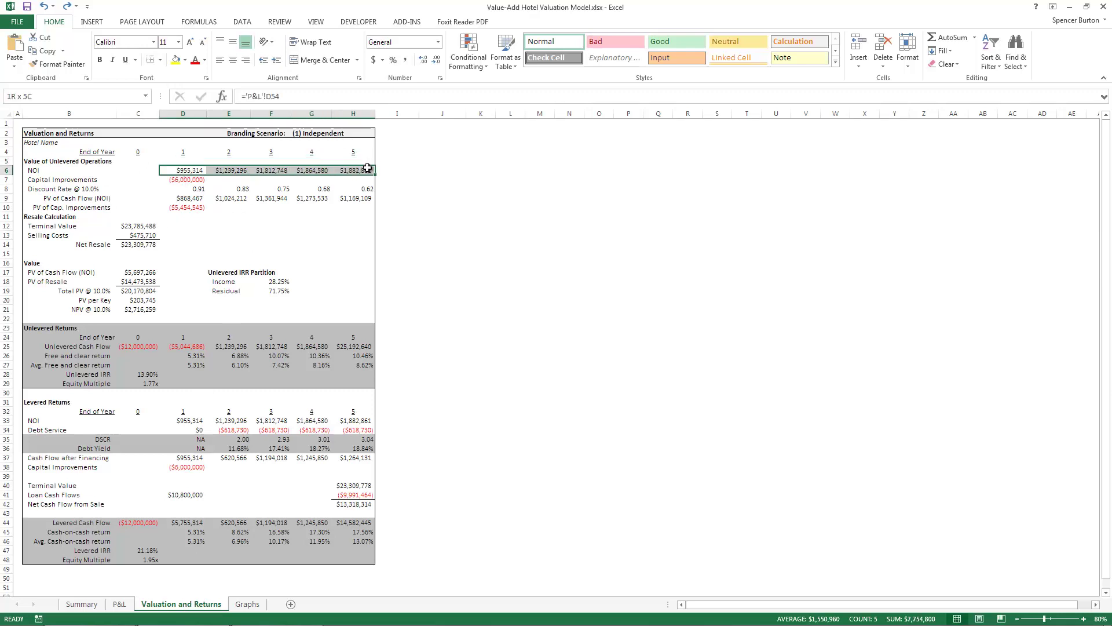
pyautogui.click(187, 181)
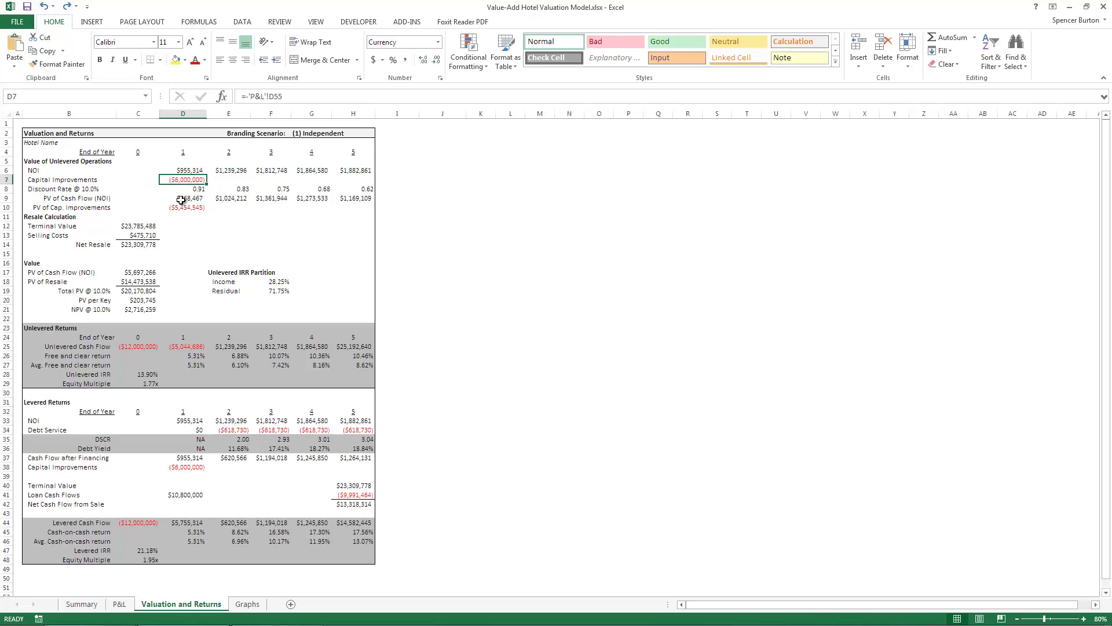
pyautogui.click(81, 604)
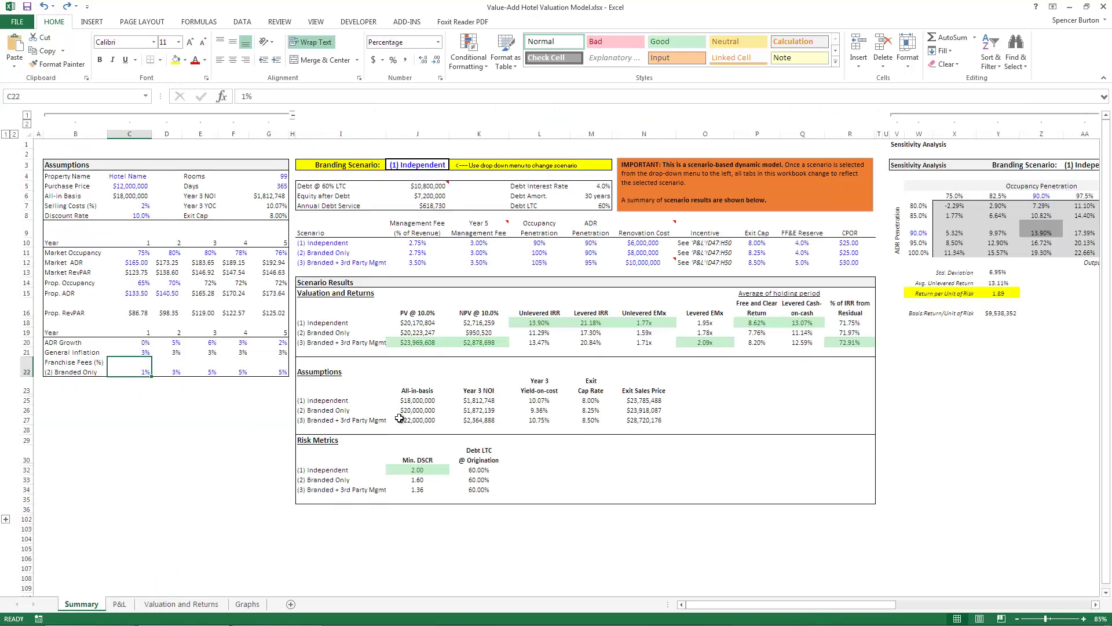
# Step: Check the Independent scenario's Renovation Cost on the Summary sheet against Year 1 Capital Improvements on the Valuation and Returns sheet
pyautogui.click(650, 244)
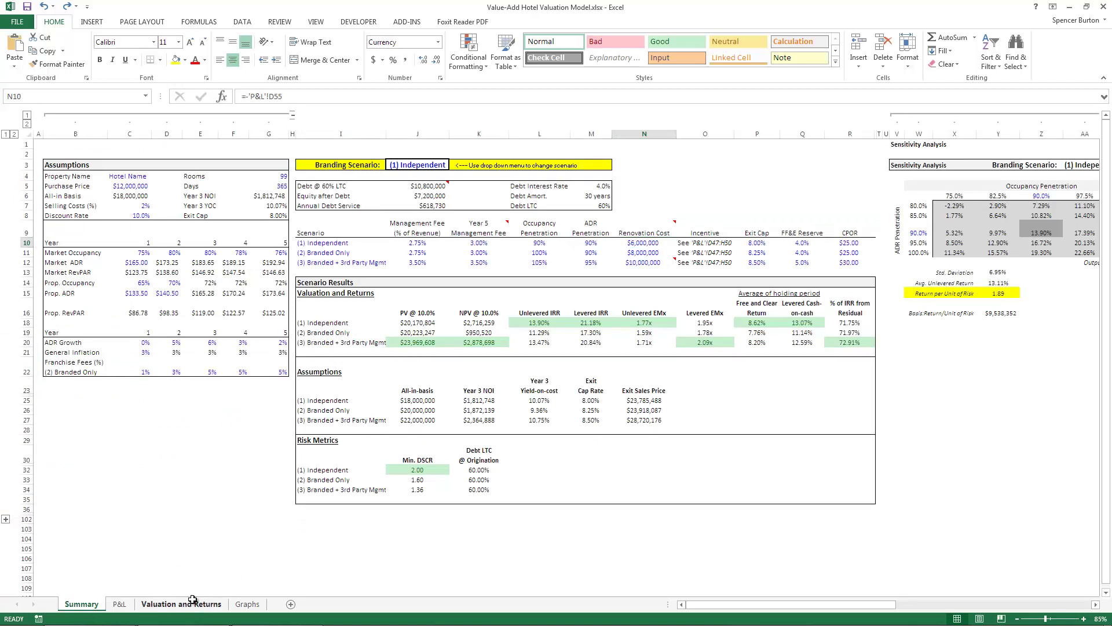
pyautogui.click(181, 603)
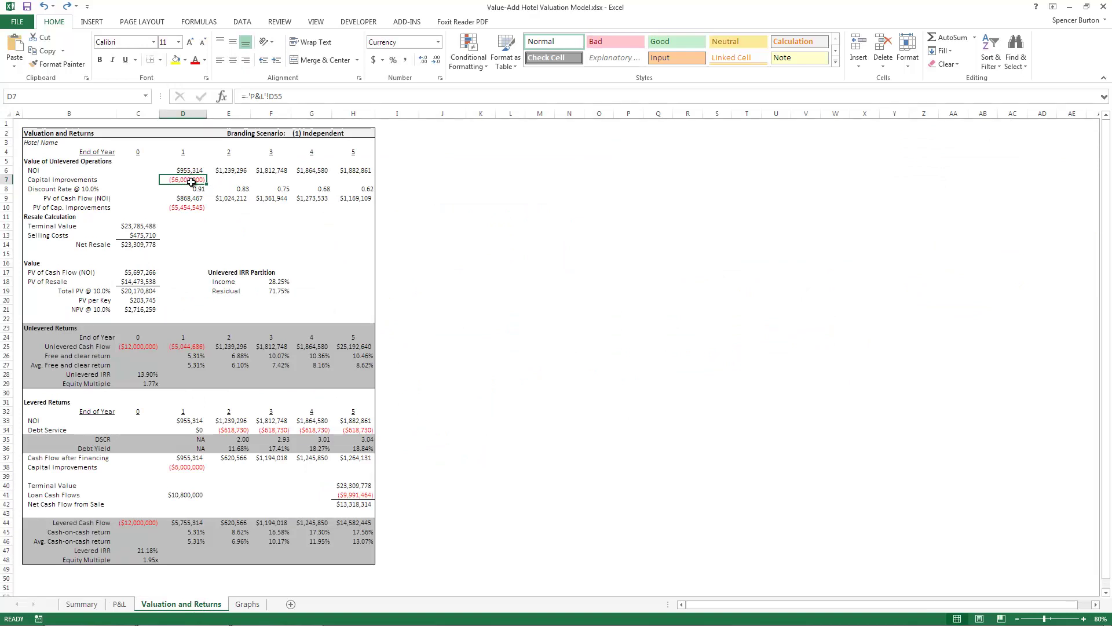
pyautogui.click(234, 179)
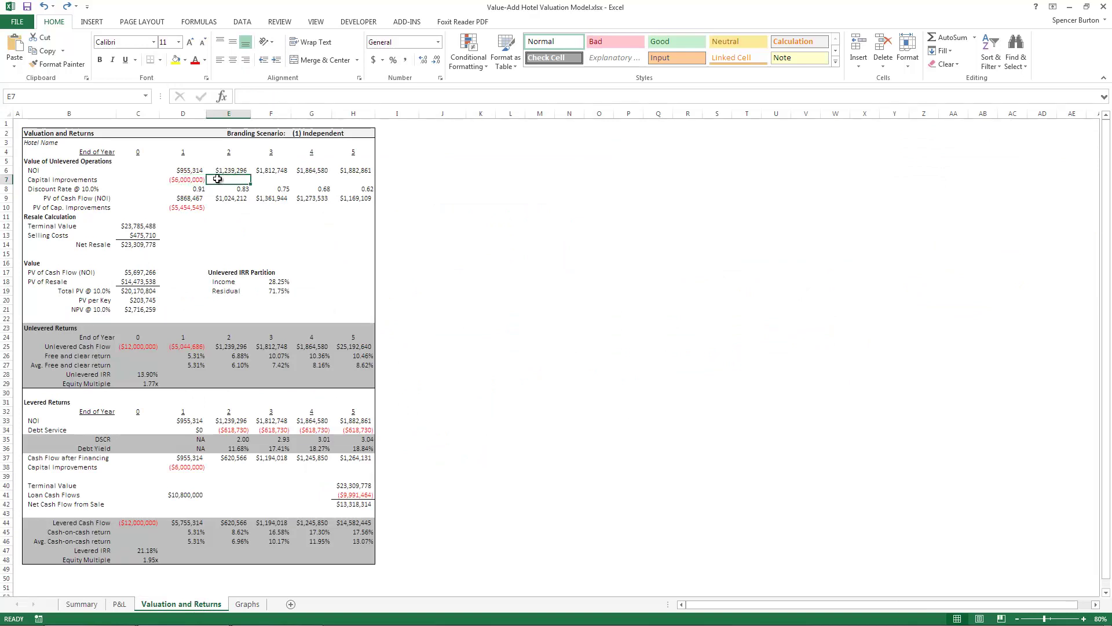
pyautogui.click(197, 179)
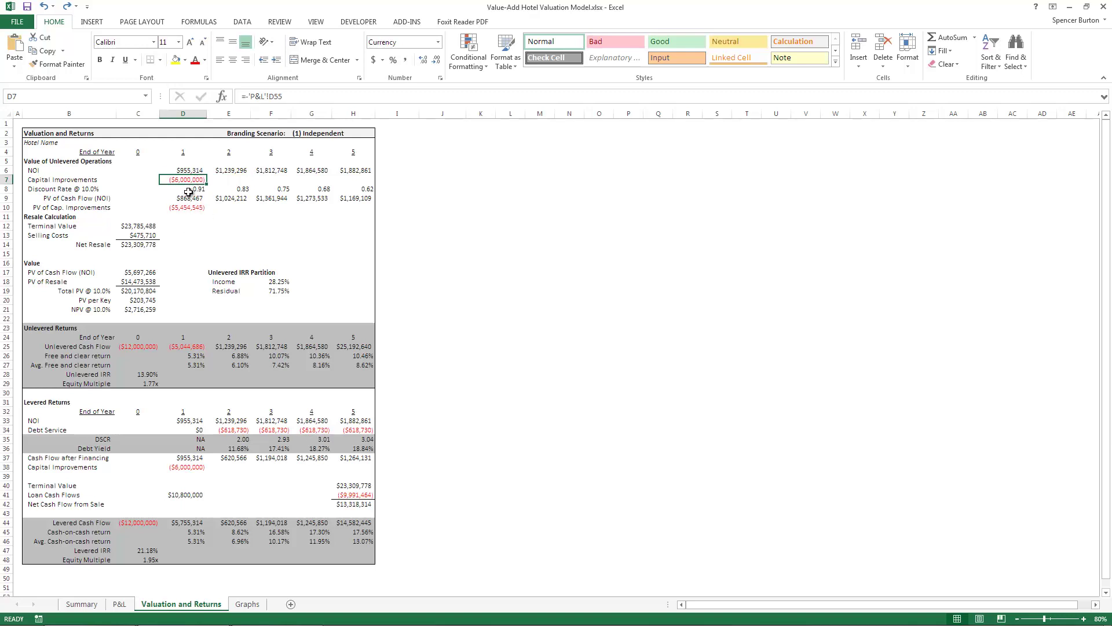
# Step: Inspect the discount rate, PV of Cash Flow and PV of Cap. Improvements formulas for Year 1, plus the NPV formula
pyautogui.click(189, 189)
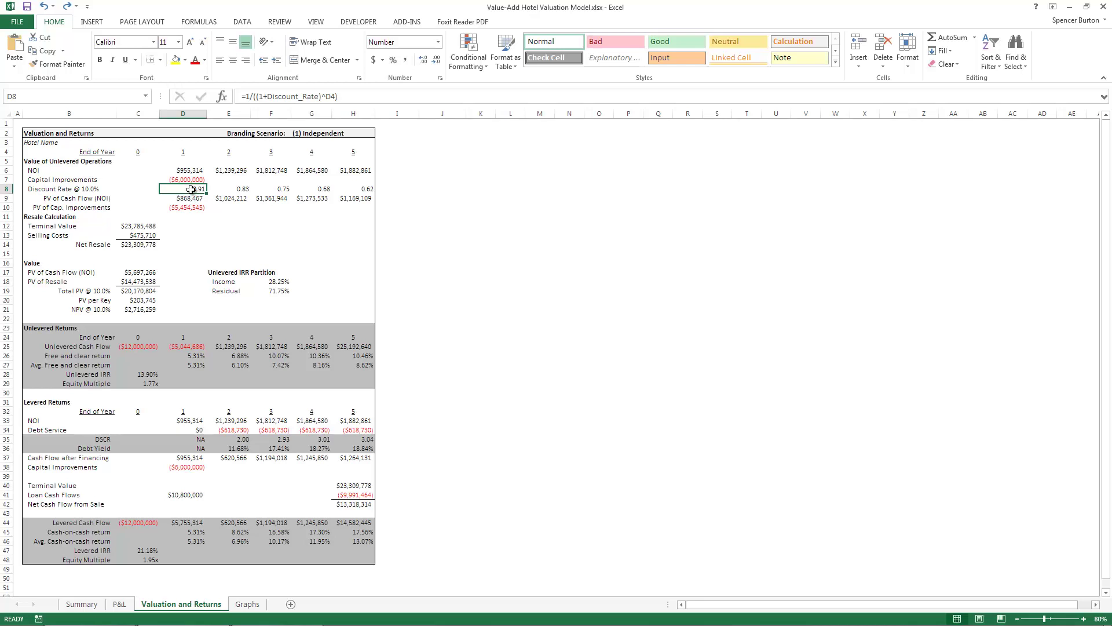
pyautogui.moveTo(191, 189)
pyautogui.mouseDown()
pyautogui.moveTo(344, 189)
pyautogui.moveTo(199, 185)
pyautogui.mouseUp()
pyautogui.click(91, 187)
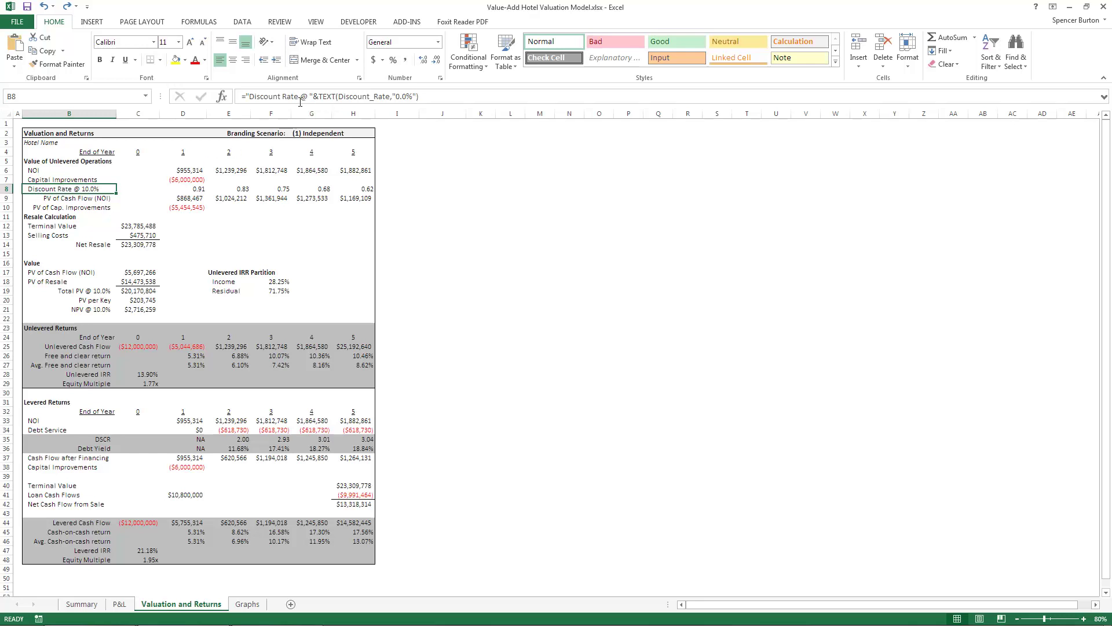
pyautogui.click(195, 199)
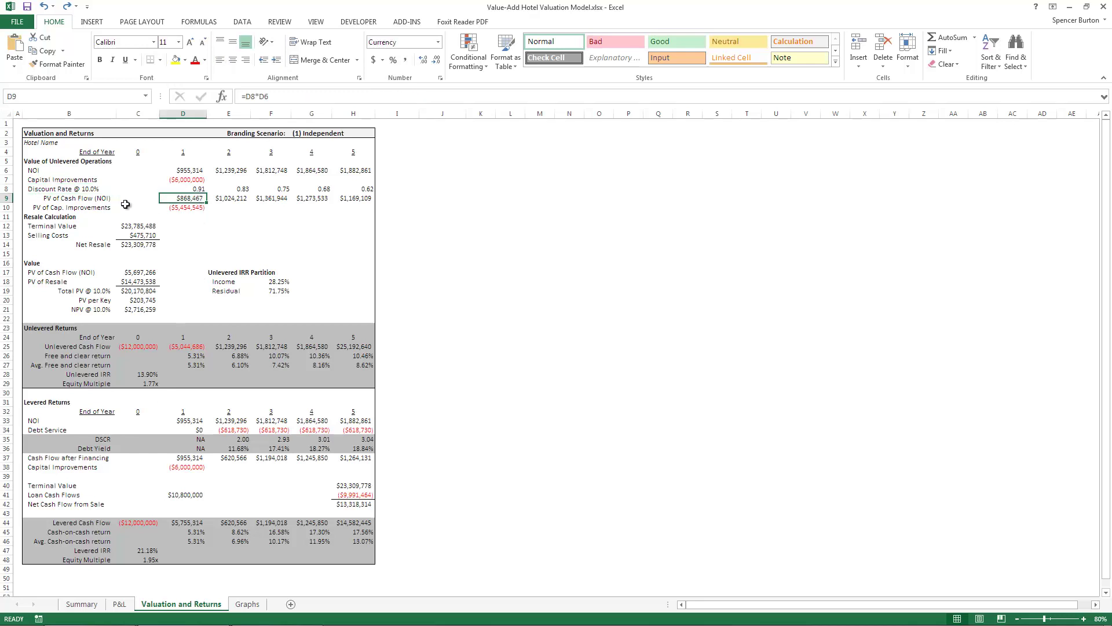
pyautogui.click(190, 210)
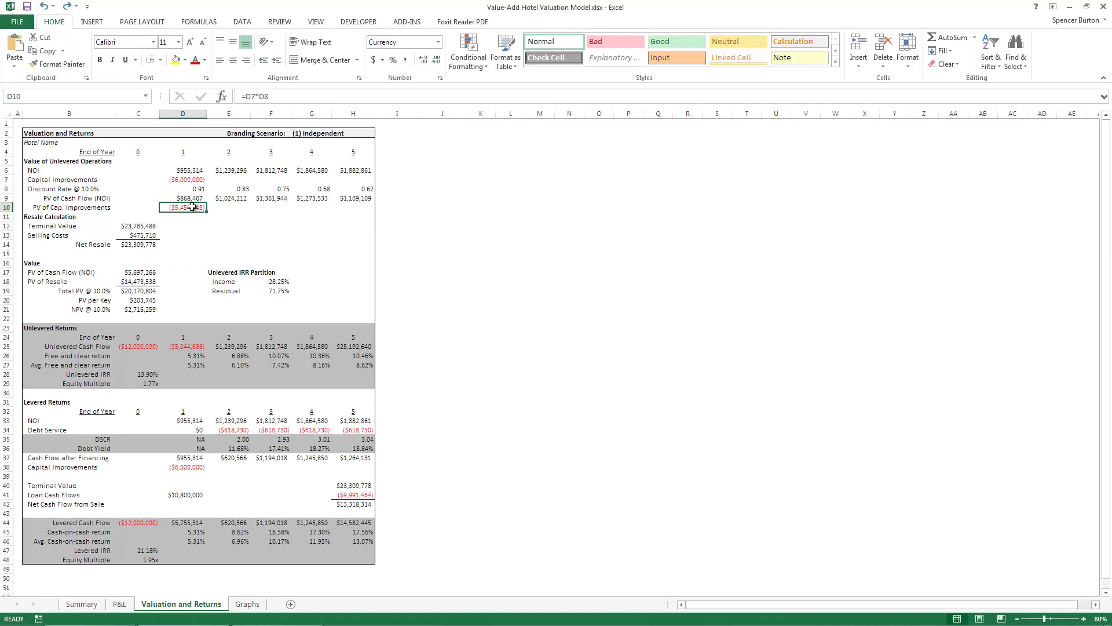
pyautogui.click(140, 307)
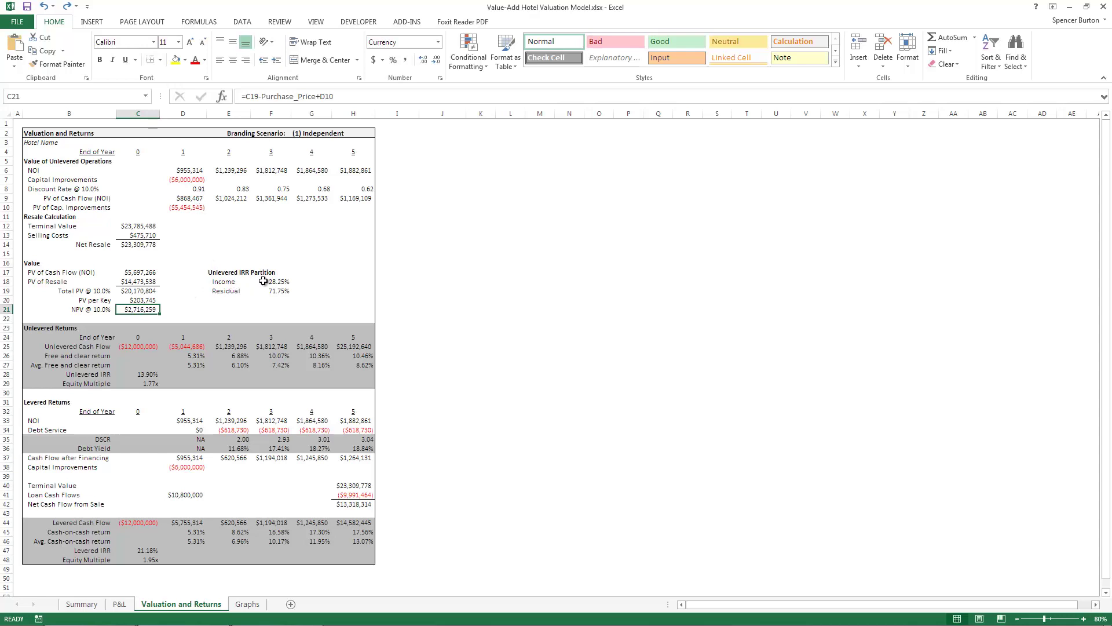
# Step: Examine the Unlevered IRR Partition block and compare the formulas behind its Income and Residual shares
pyautogui.moveTo(231, 273); pyautogui.dragTo(281, 291)
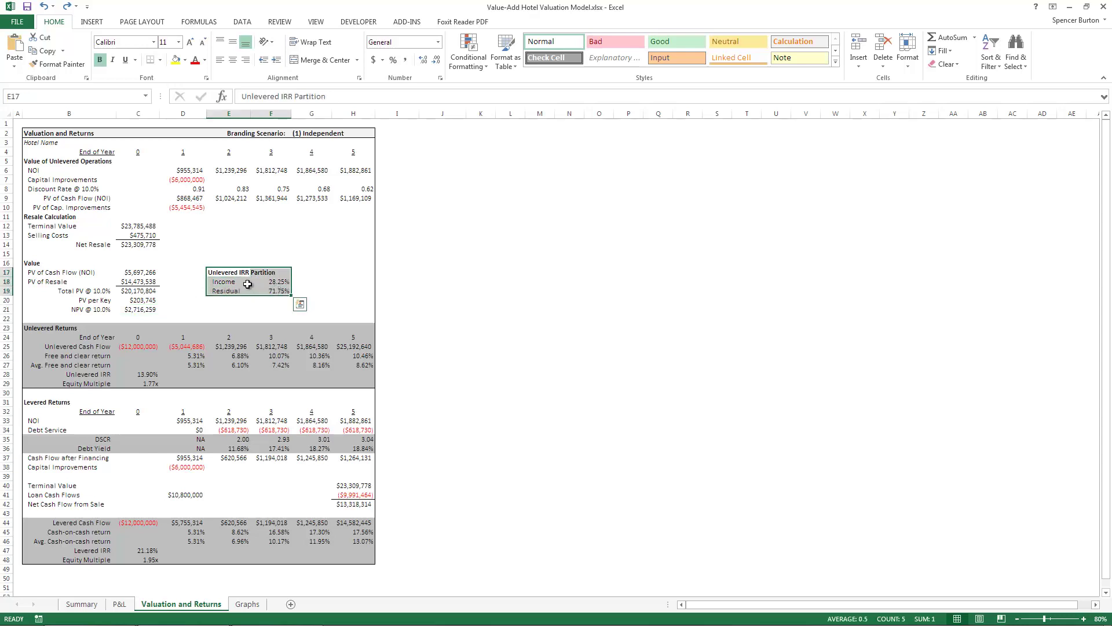
pyautogui.click(280, 282)
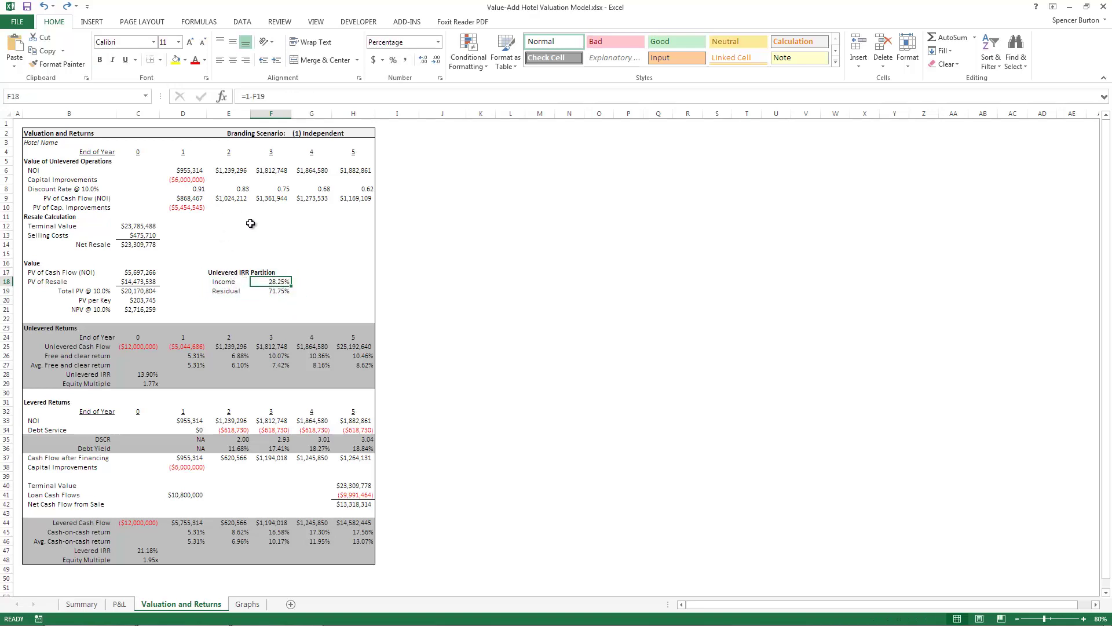
pyautogui.click(276, 292)
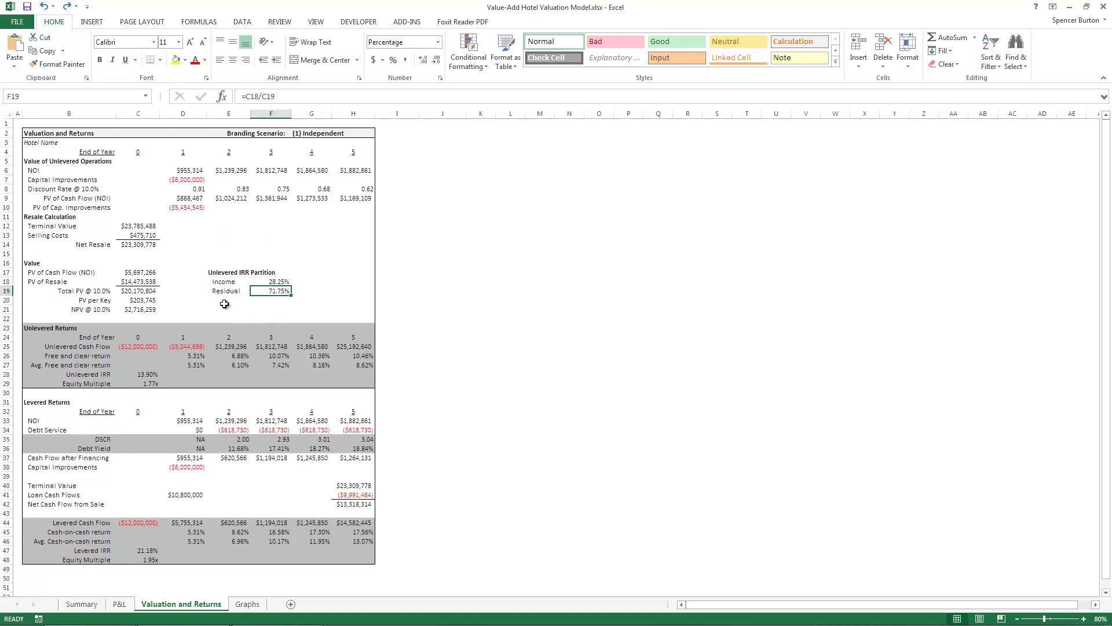
pyautogui.click(280, 281)
pyautogui.click(281, 290)
pyautogui.click(280, 282)
pyautogui.click(281, 290)
pyautogui.click(279, 281)
pyautogui.click(275, 290)
# Step: Examine the Unlevered Cash Flow row from Year 0 to Year 5, tracing Year 1 to NOI and Capital Improvements
pyautogui.scroll(-3, 162, 297)
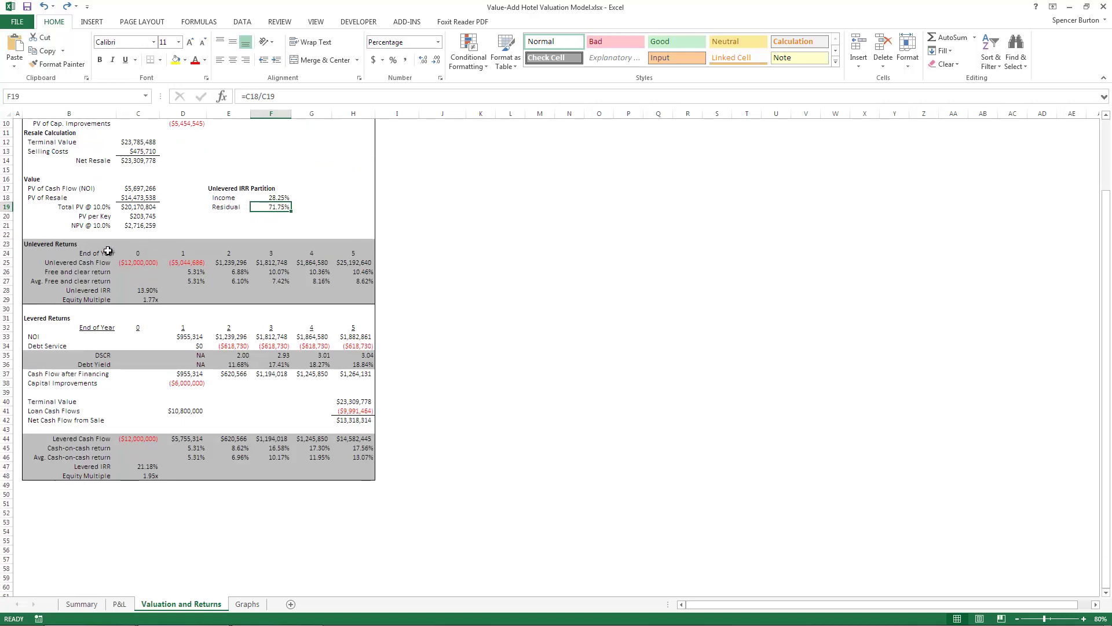
pyautogui.moveTo(138, 263); pyautogui.dragTo(370, 264)
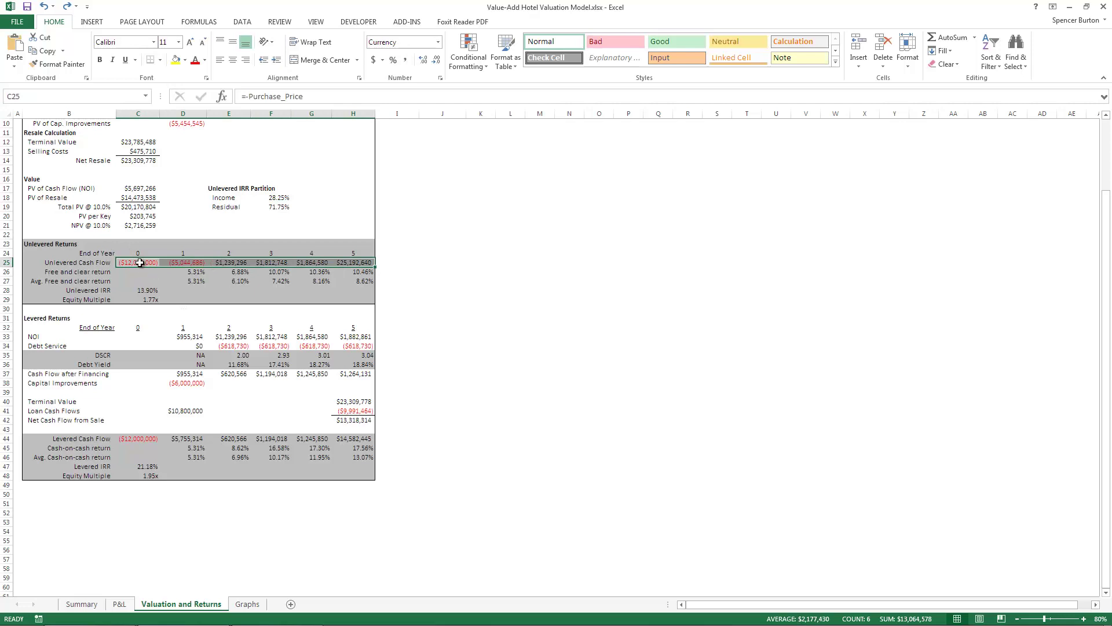
pyautogui.moveTo(140, 263); pyautogui.dragTo(376, 265)
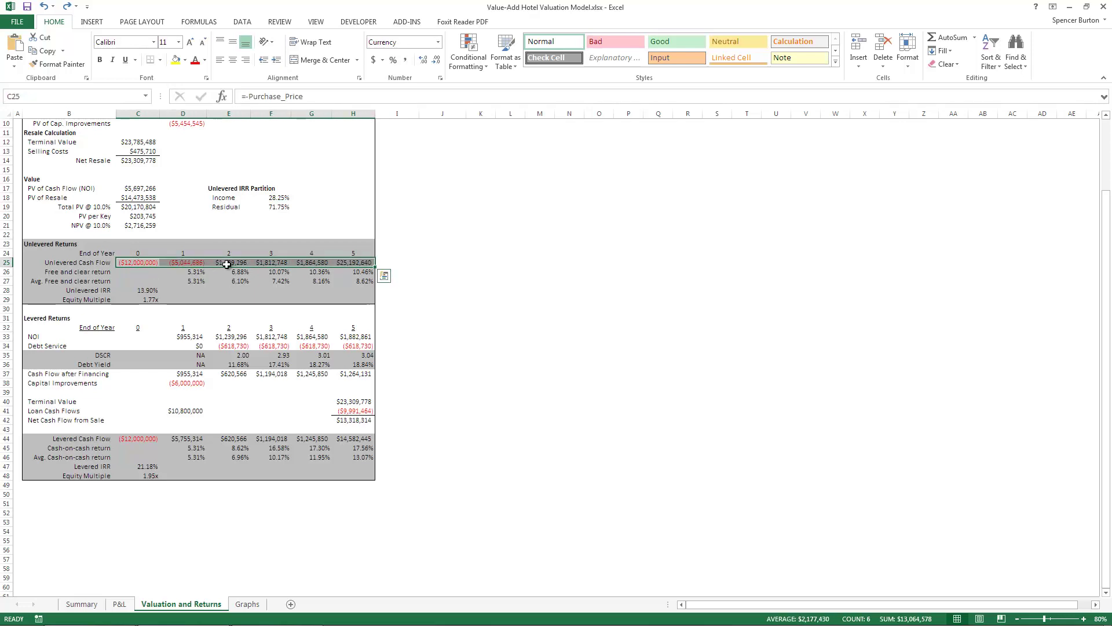
pyautogui.click(146, 264)
pyautogui.click(186, 263)
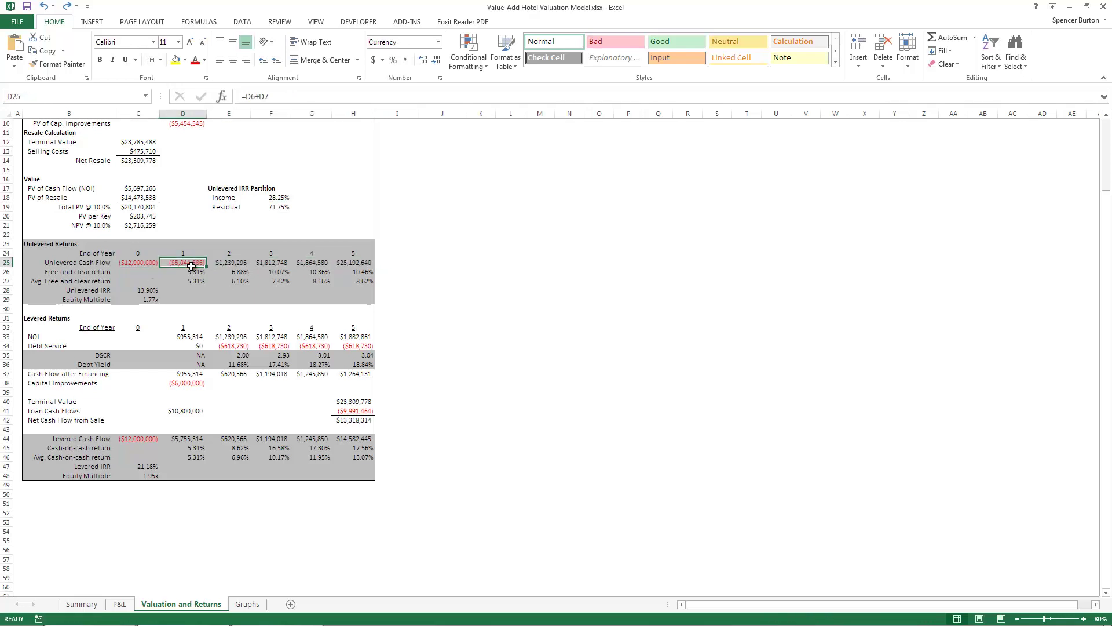
pyautogui.scroll(3, 190, 294)
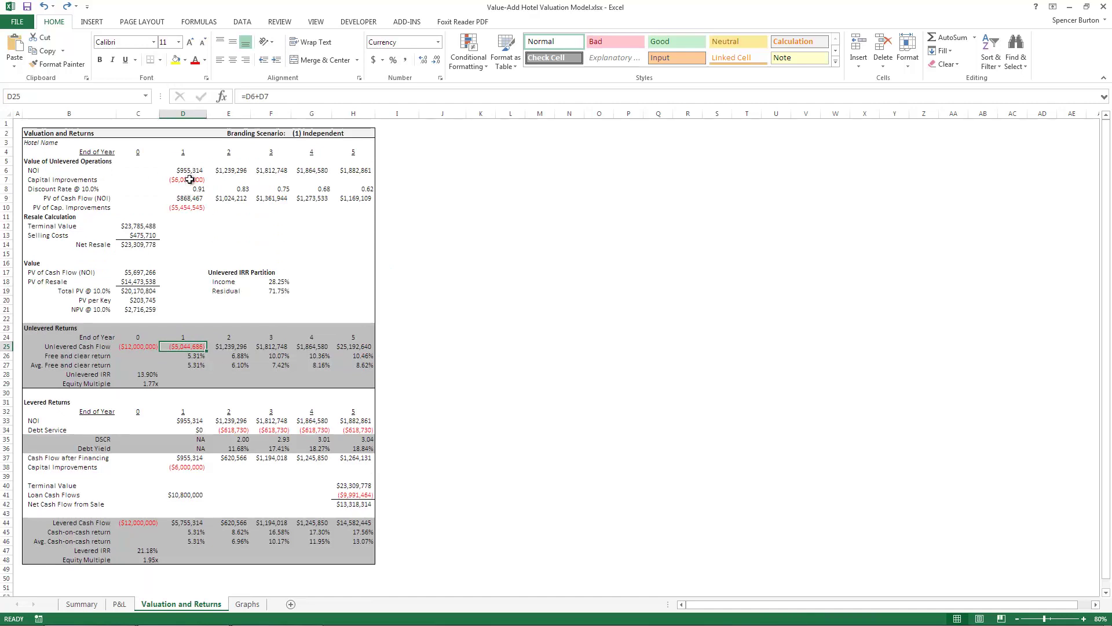
pyautogui.scroll(-1, 195, 210)
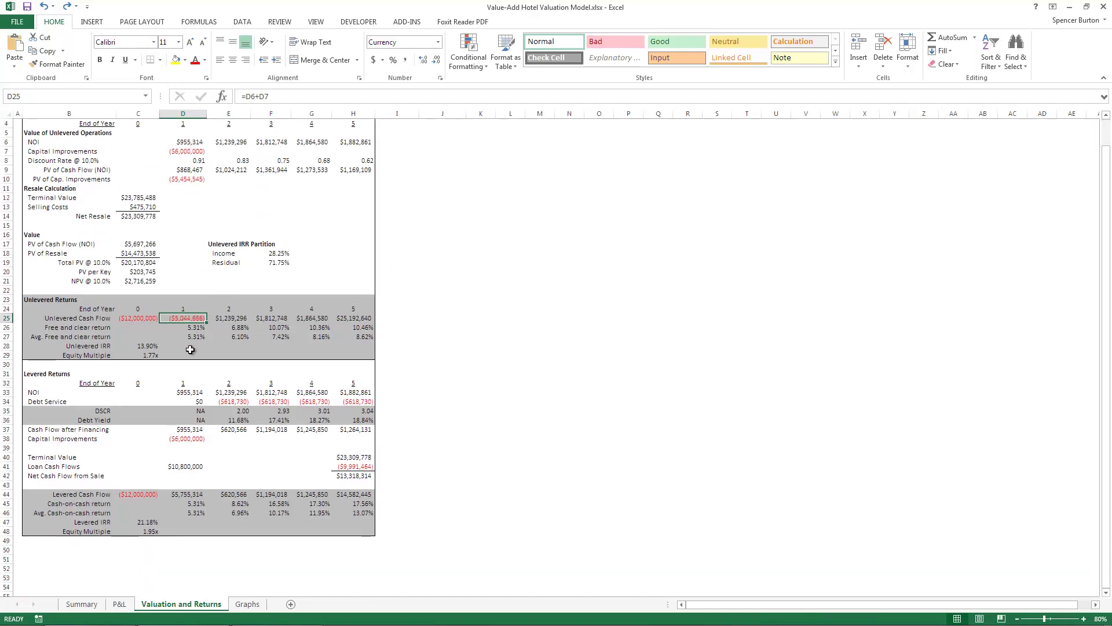
pyautogui.click(231, 318)
pyautogui.click(281, 318)
pyautogui.click(329, 318)
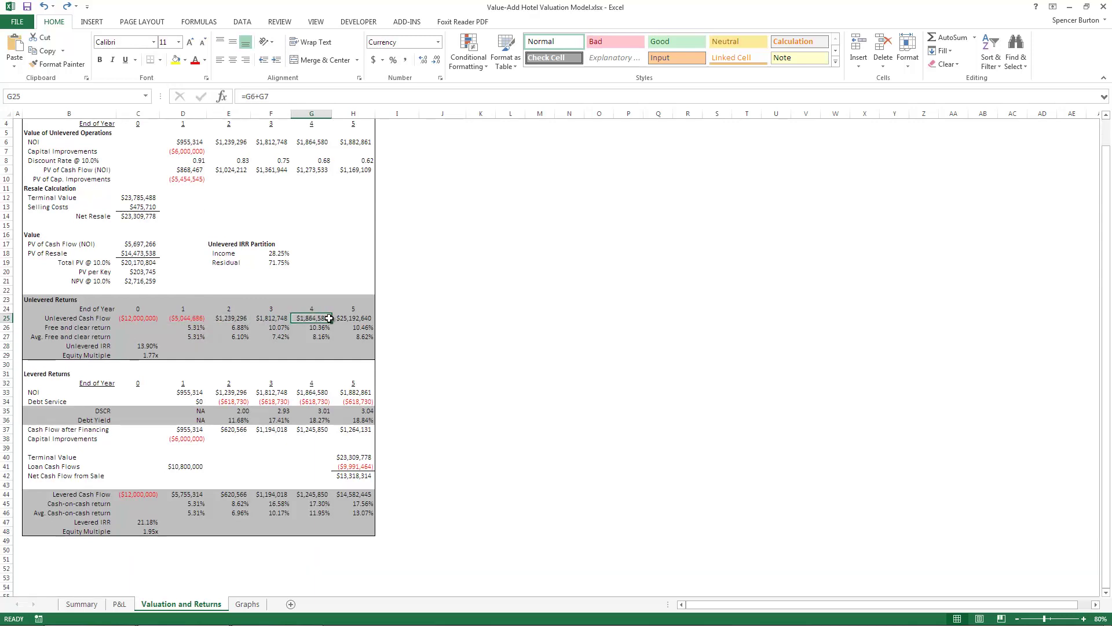
pyautogui.click(344, 318)
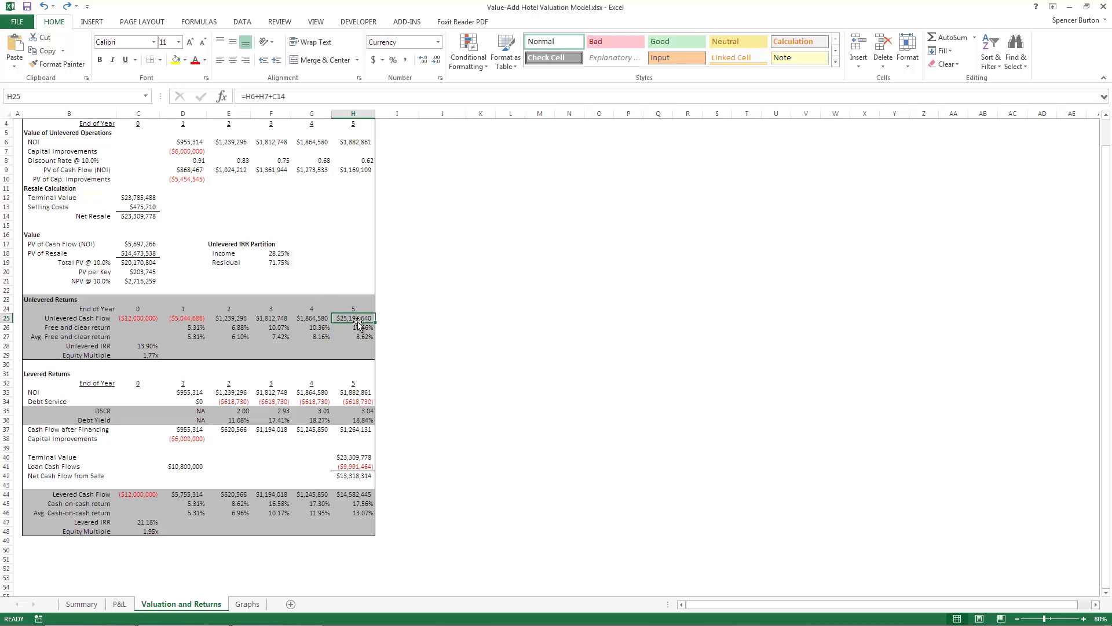
# Step: Examine the Free and clear return row and how the Avg. Free and clear return row averages it across the years
pyautogui.moveTo(191, 328); pyautogui.dragTo(356, 328)
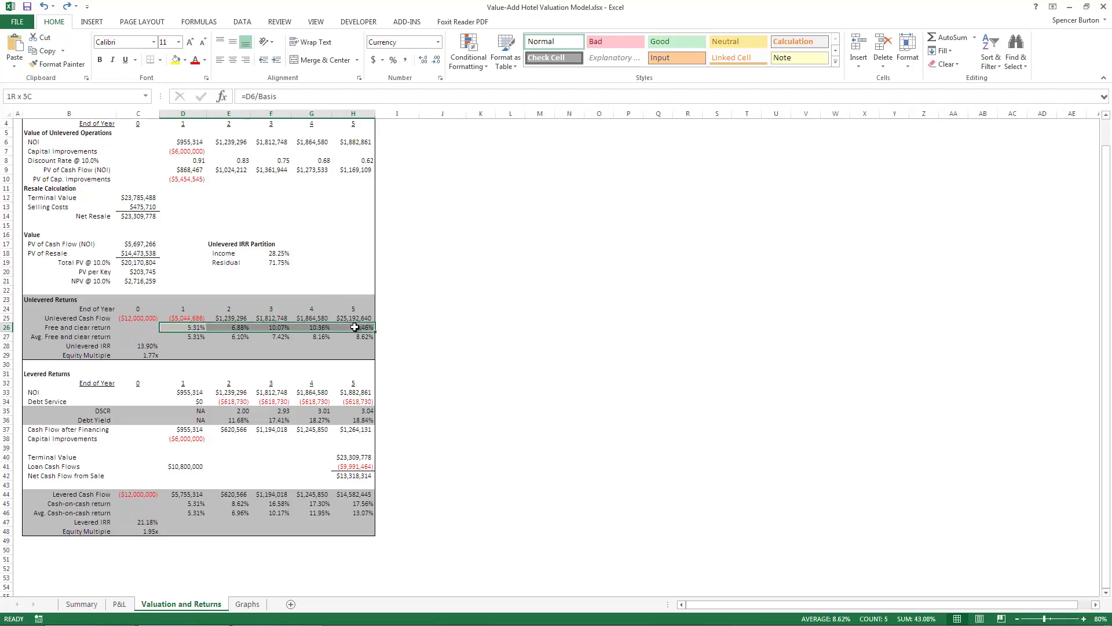
pyautogui.click(198, 328)
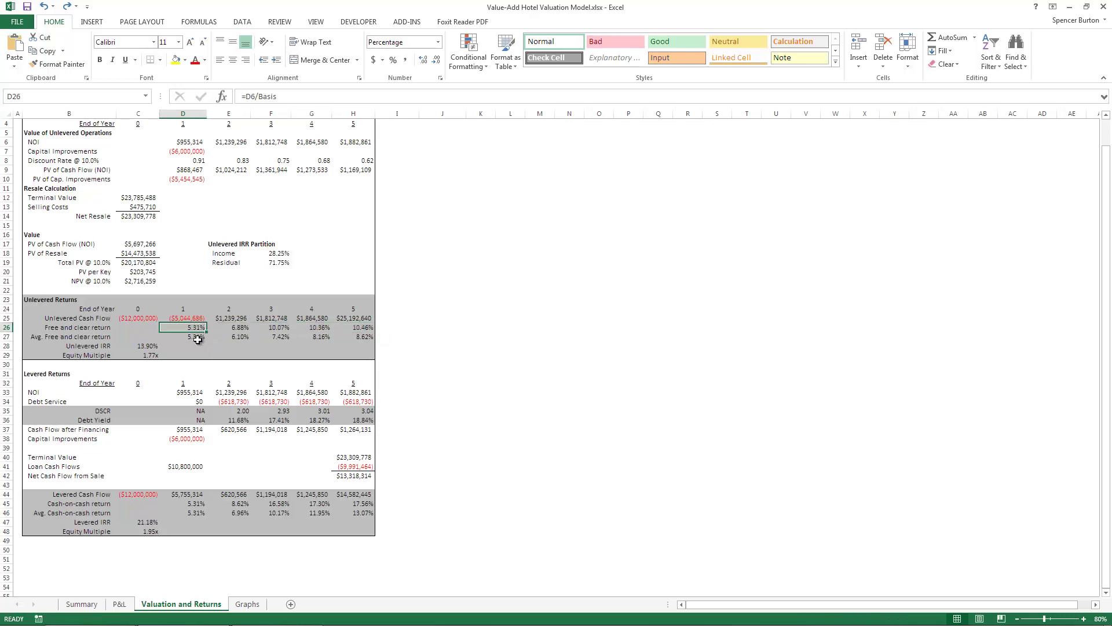
pyautogui.moveTo(196, 337); pyautogui.dragTo(360, 336)
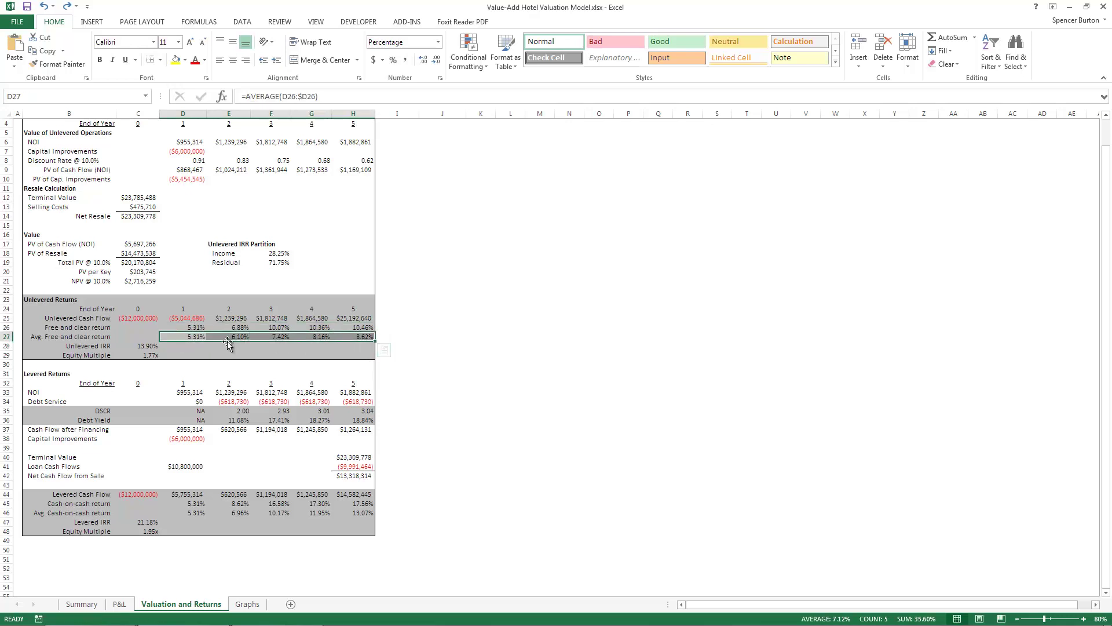
pyautogui.click(199, 338)
pyautogui.click(230, 337)
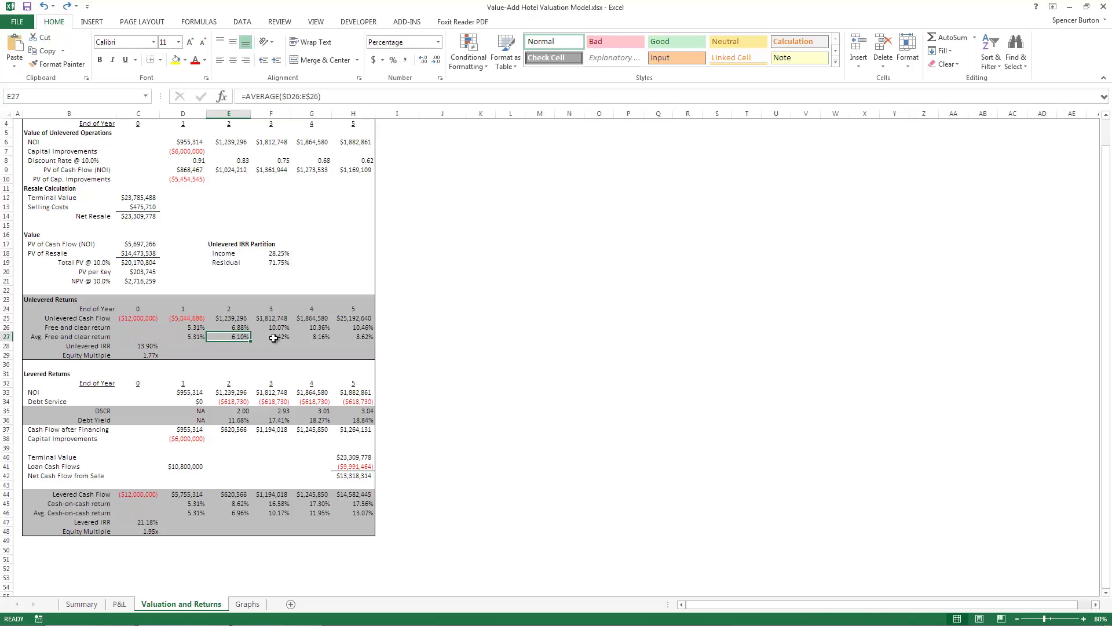
pyautogui.click(273, 337)
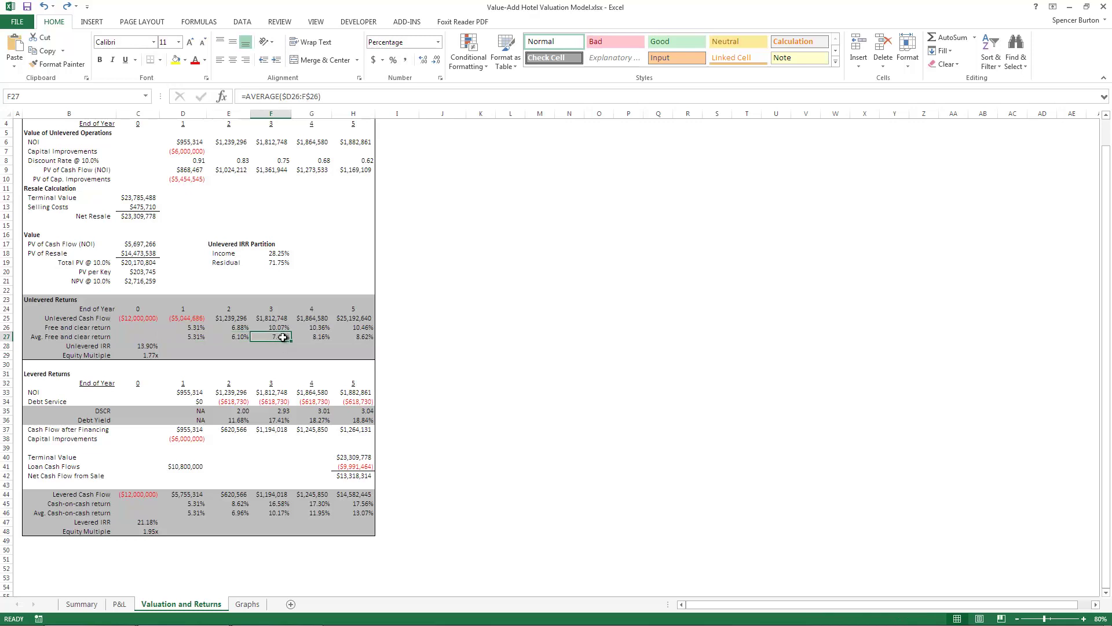
pyautogui.click(197, 327)
pyautogui.click(246, 328)
pyautogui.click(277, 328)
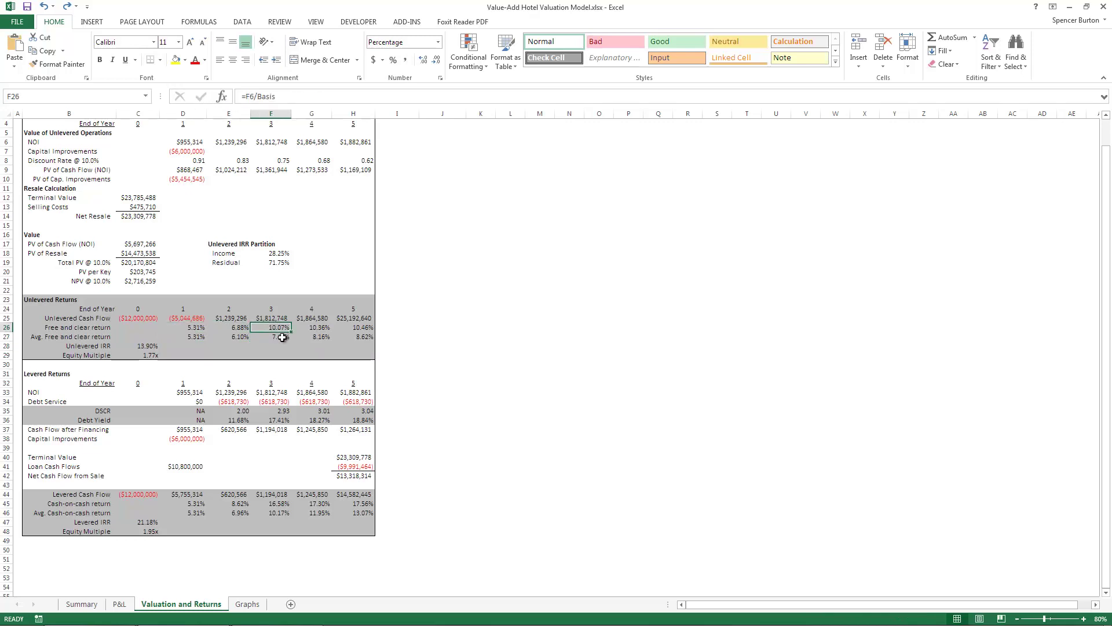
pyautogui.click(282, 337)
pyautogui.click(322, 337)
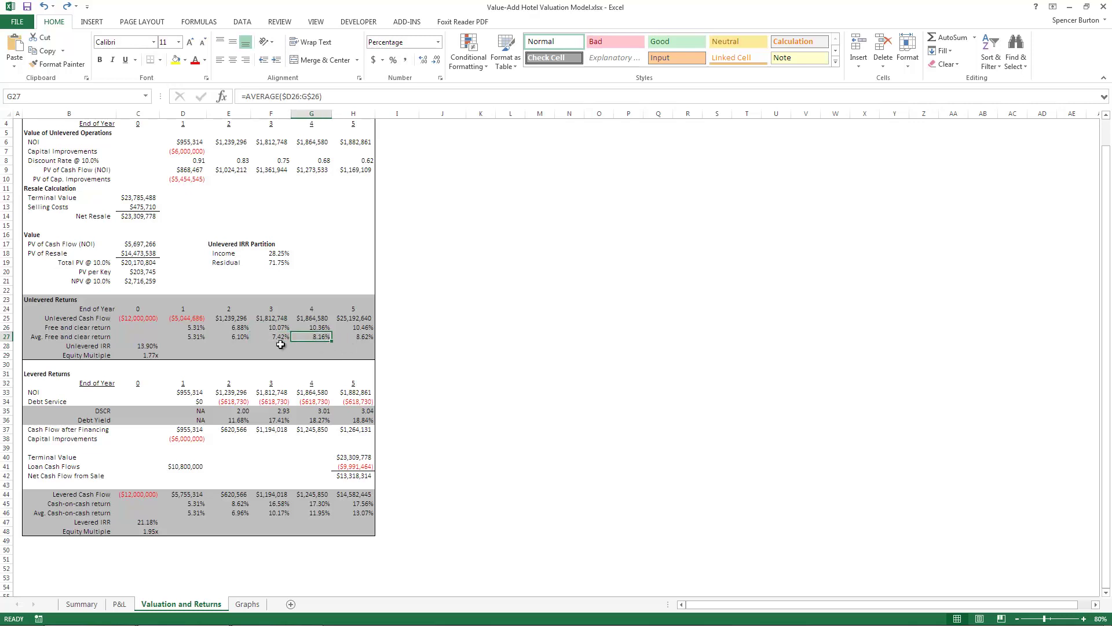
pyautogui.click(270, 338)
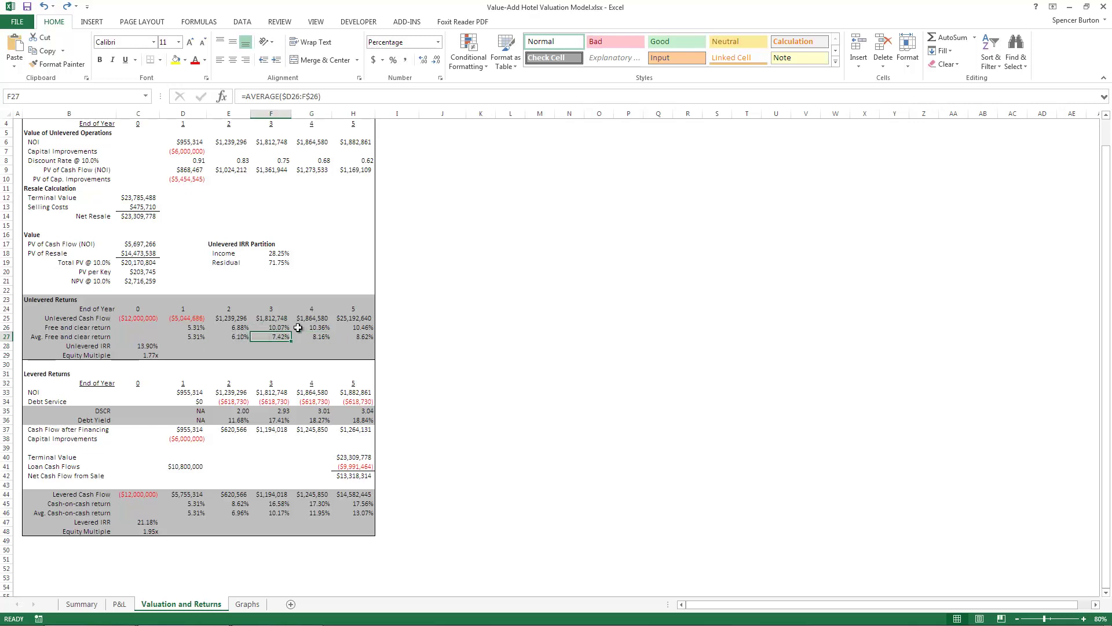
# Step: Inspect the Unlevered IRR and unlevered Equity Multiple formulas, and move on to the NOI row under Levered Returns
pyautogui.click(151, 348)
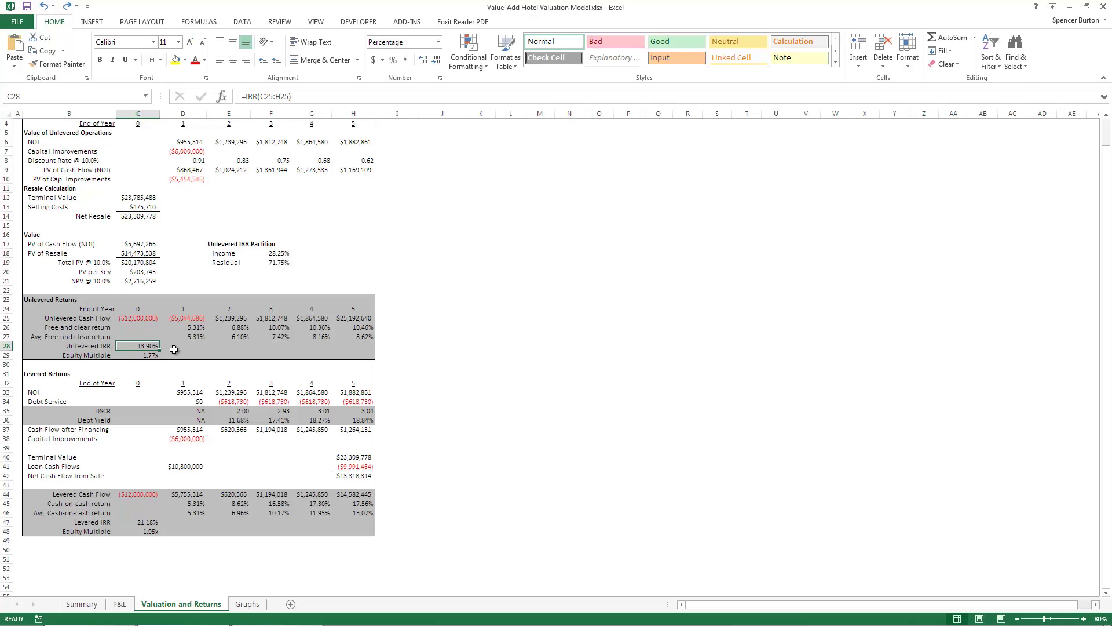
pyautogui.click(154, 357)
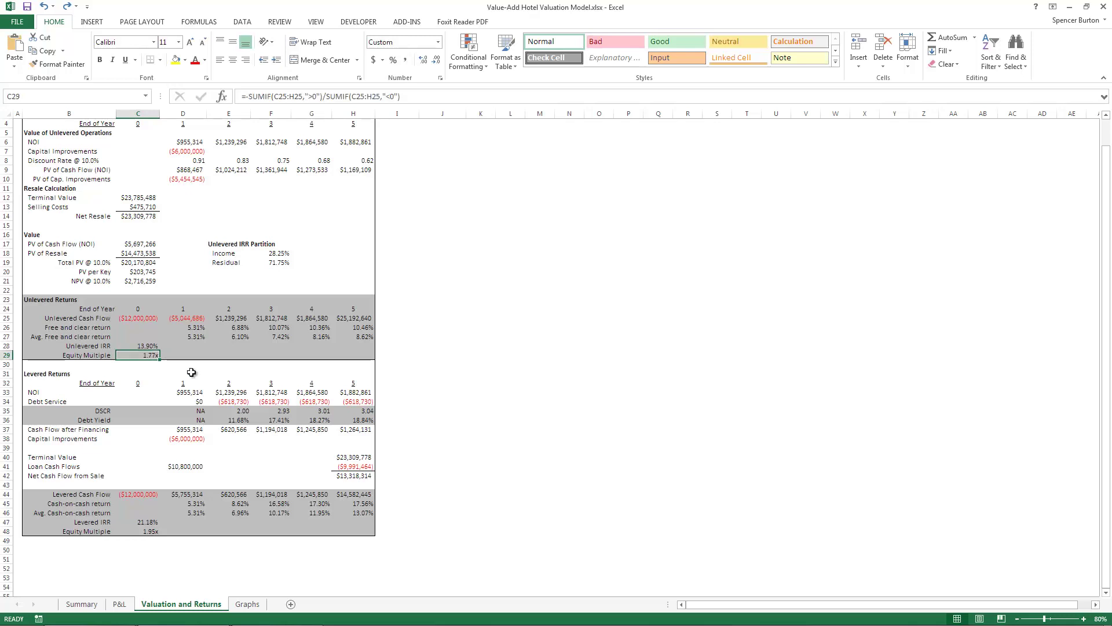
pyautogui.scroll(-2, 143, 368)
pyautogui.press('Down')
pyautogui.press('Down')
pyautogui.press('Down')
pyautogui.press('Down')
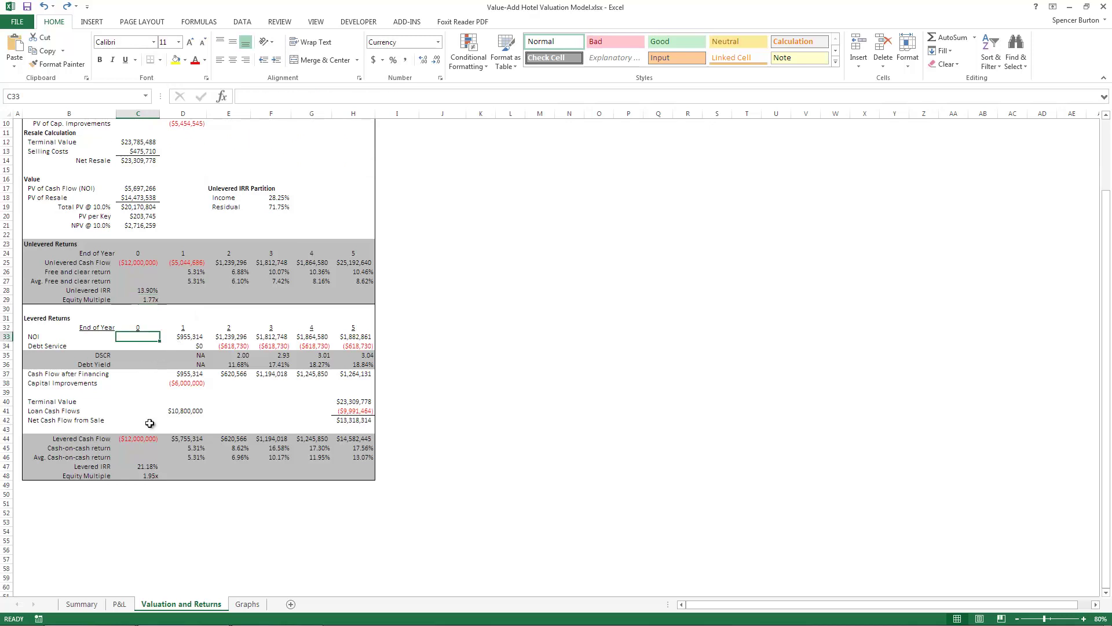
# Step: Examine the Debt Service and DSCR rows under Levered Returns from Year 1 to Year 5, including the Year 2 DSCR formula
pyautogui.click(201, 345)
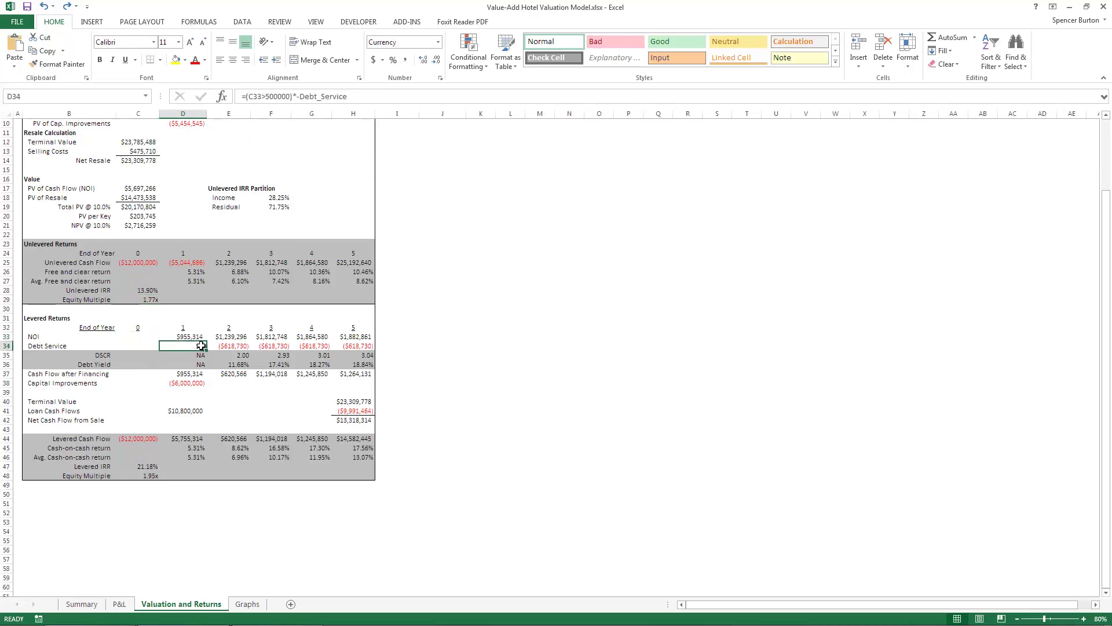
pyautogui.moveTo(201, 345); pyautogui.dragTo(352, 348)
pyautogui.click(196, 347)
pyautogui.moveTo(189, 347); pyautogui.dragTo(375, 346)
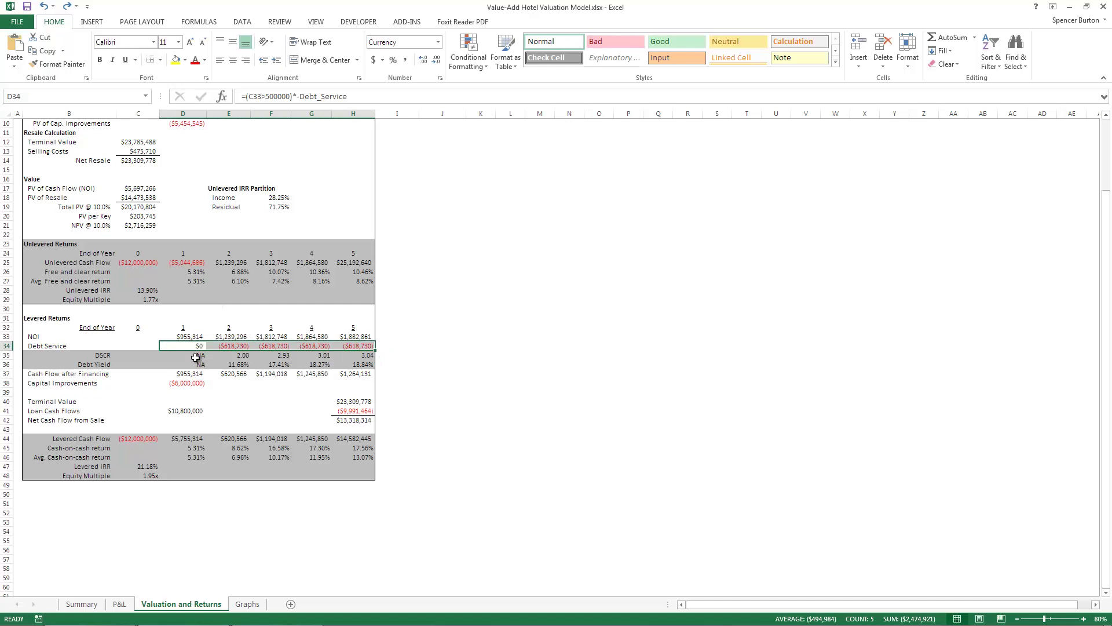
pyautogui.moveTo(197, 355); pyautogui.dragTo(367, 356)
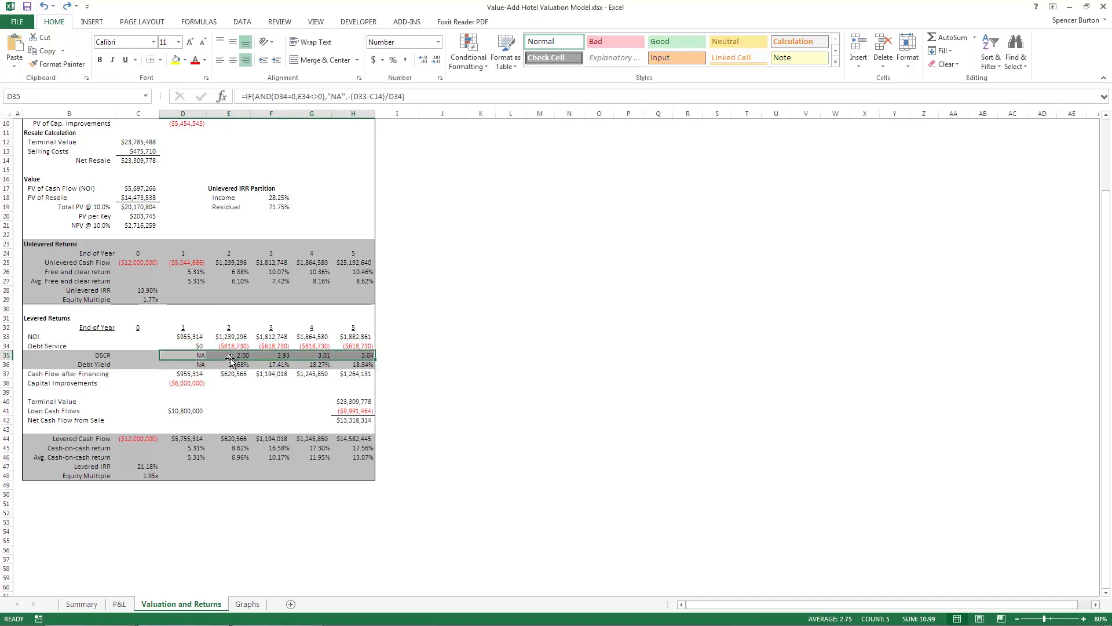
pyautogui.press('Right')
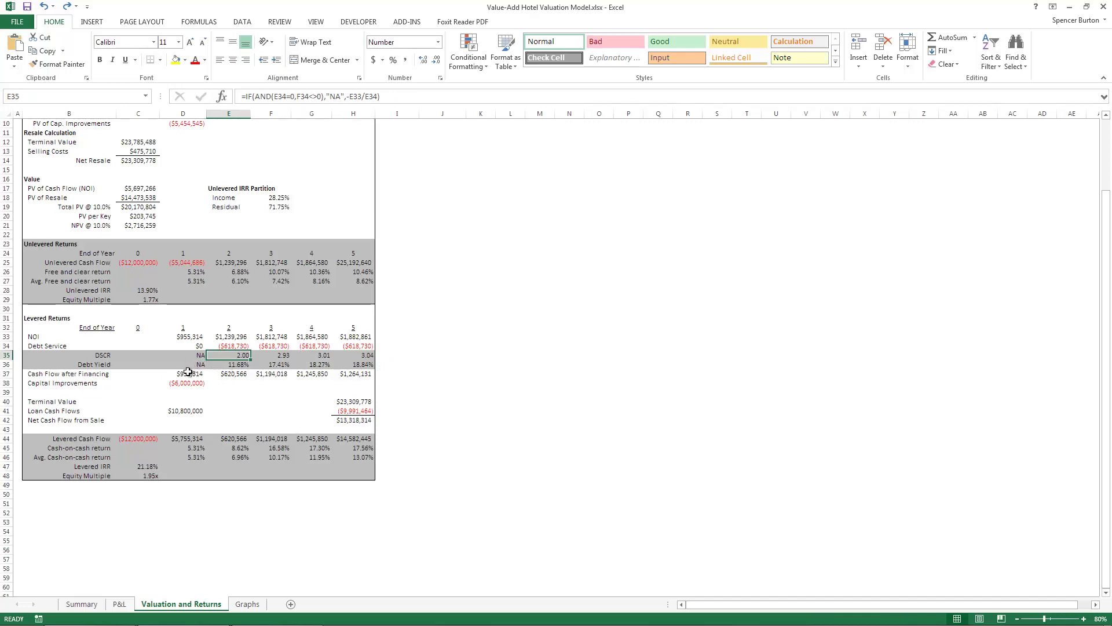
# Step: Examine the Debt Yield and Cash Flow after Financing rows across the years, and the Year 1 Capital Improvements under Levered Returns
pyautogui.click(226, 365)
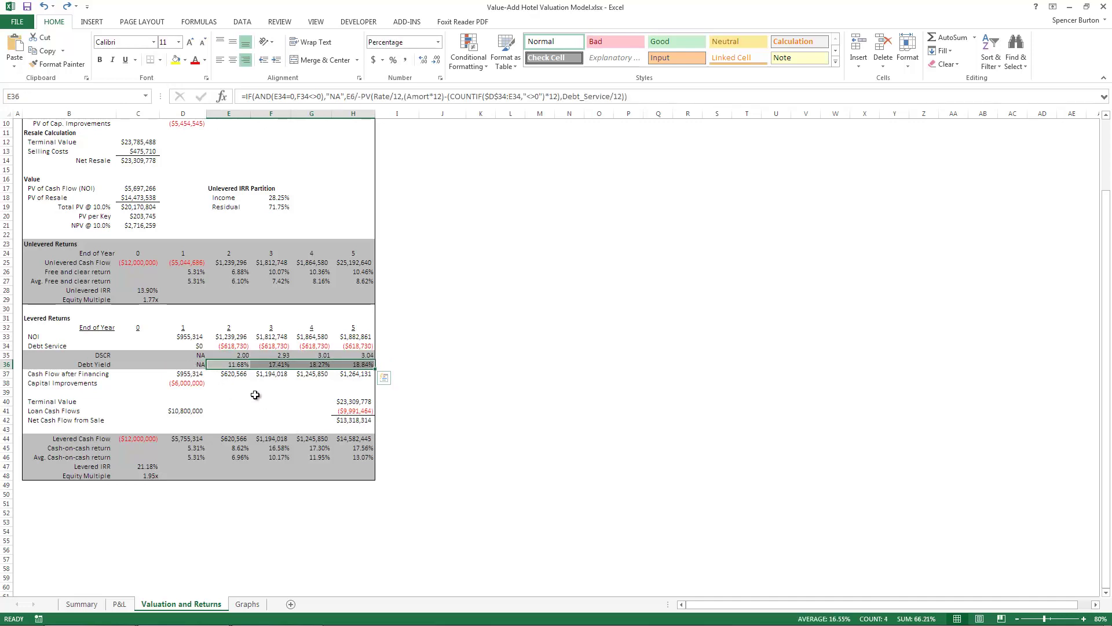
pyautogui.click(197, 374)
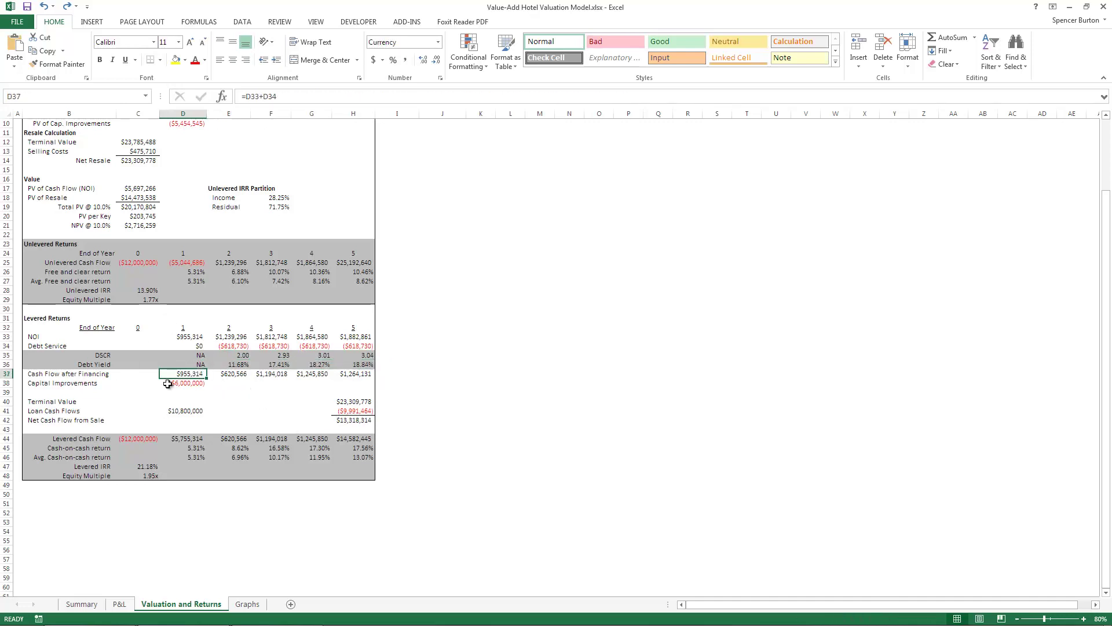
pyautogui.scroll(-1, 166, 380)
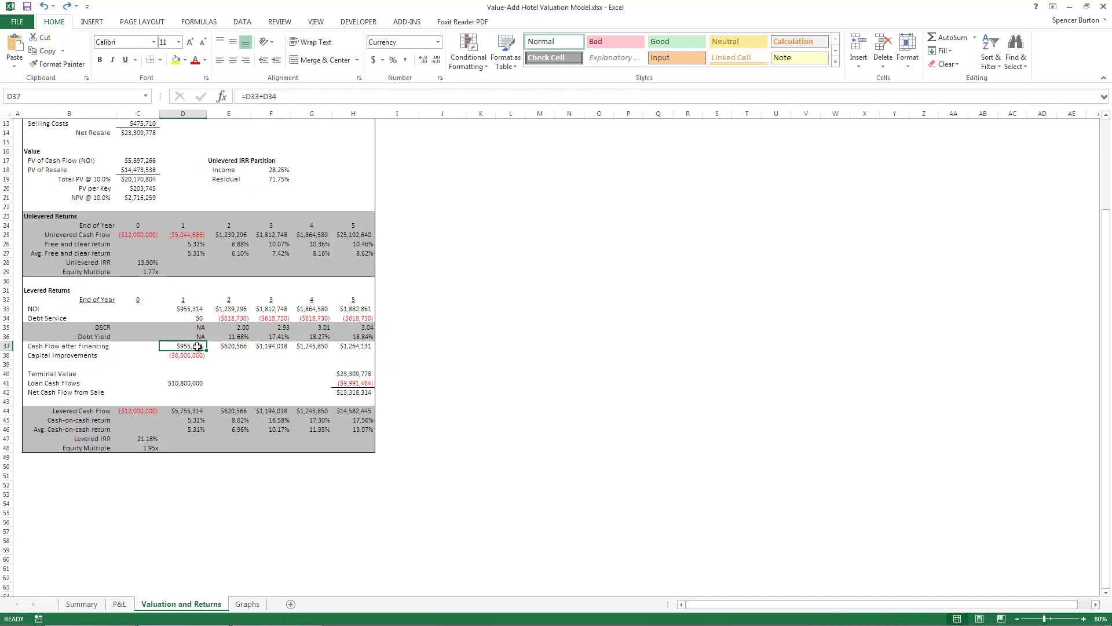
pyautogui.moveTo(198, 346); pyautogui.dragTo(350, 347)
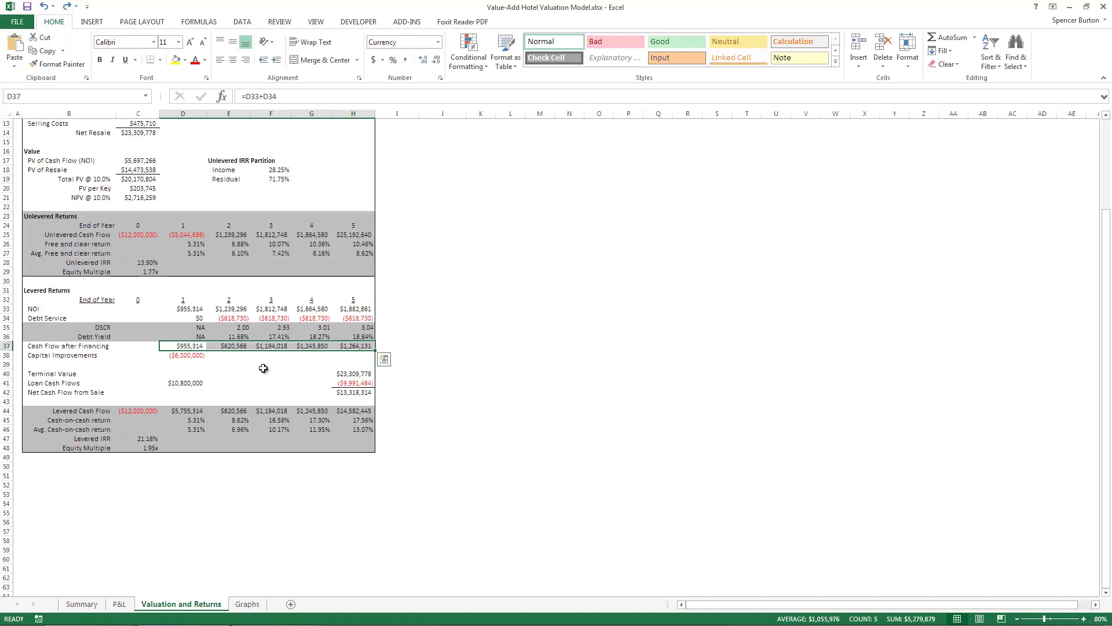
pyautogui.click(196, 358)
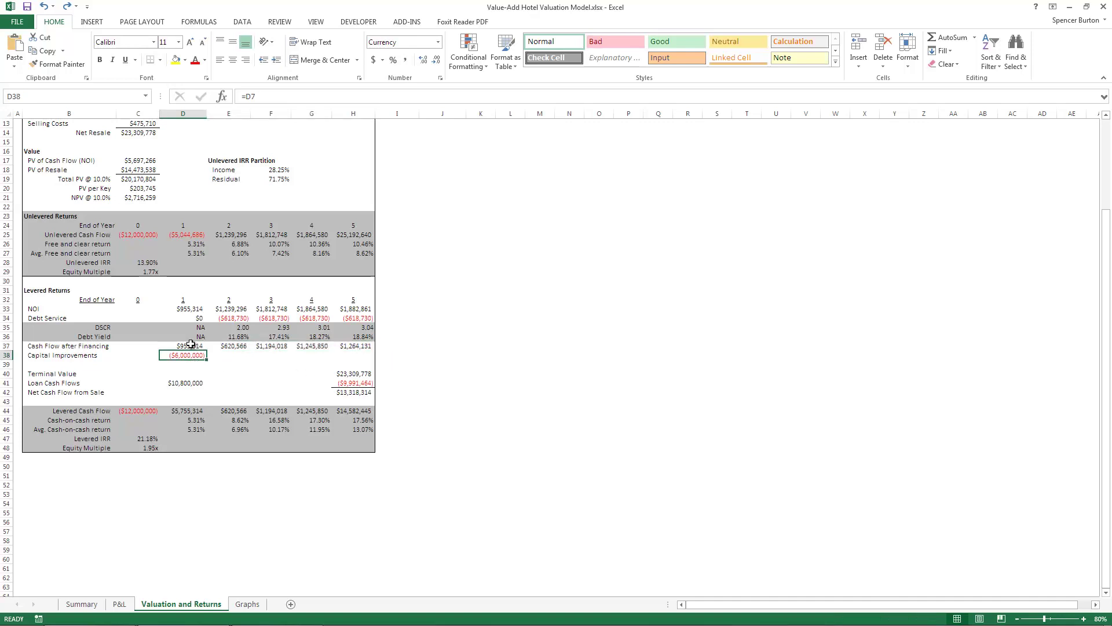
# Step: Inspect the Year 5 Terminal Value, Loan Cash Flows and Net Cash Flow from Sale formulas
pyautogui.click(356, 374)
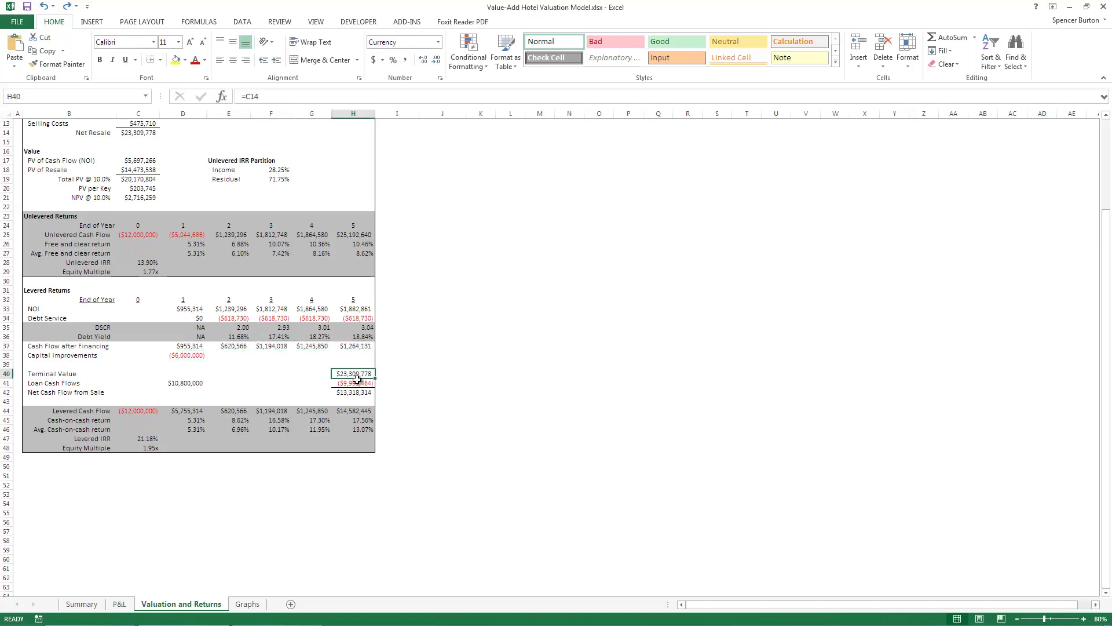
pyautogui.click(359, 383)
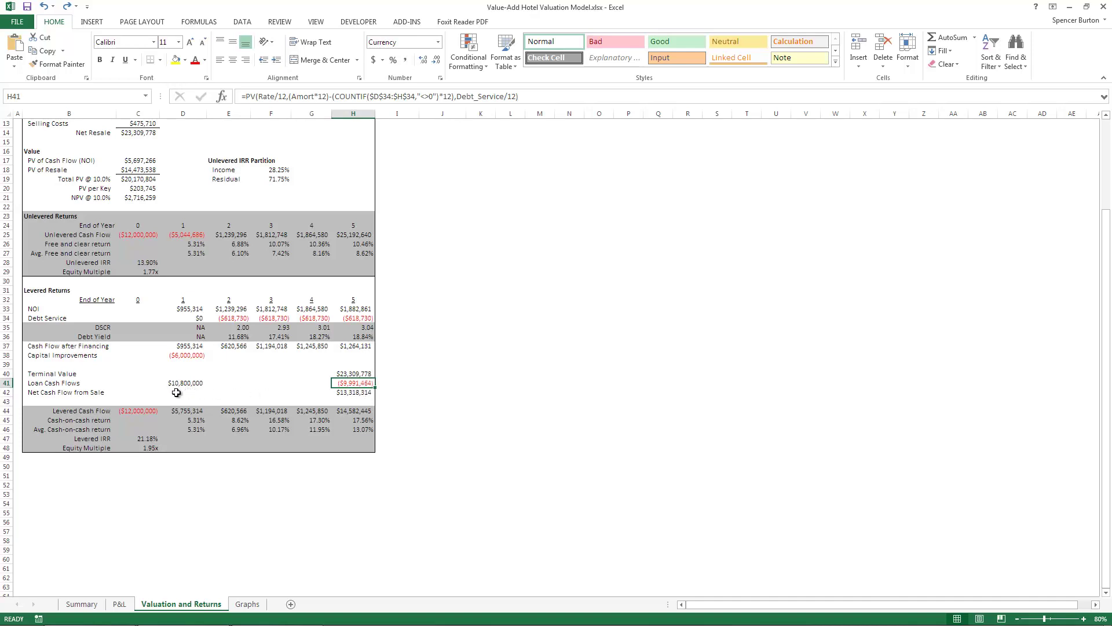
pyautogui.click(356, 394)
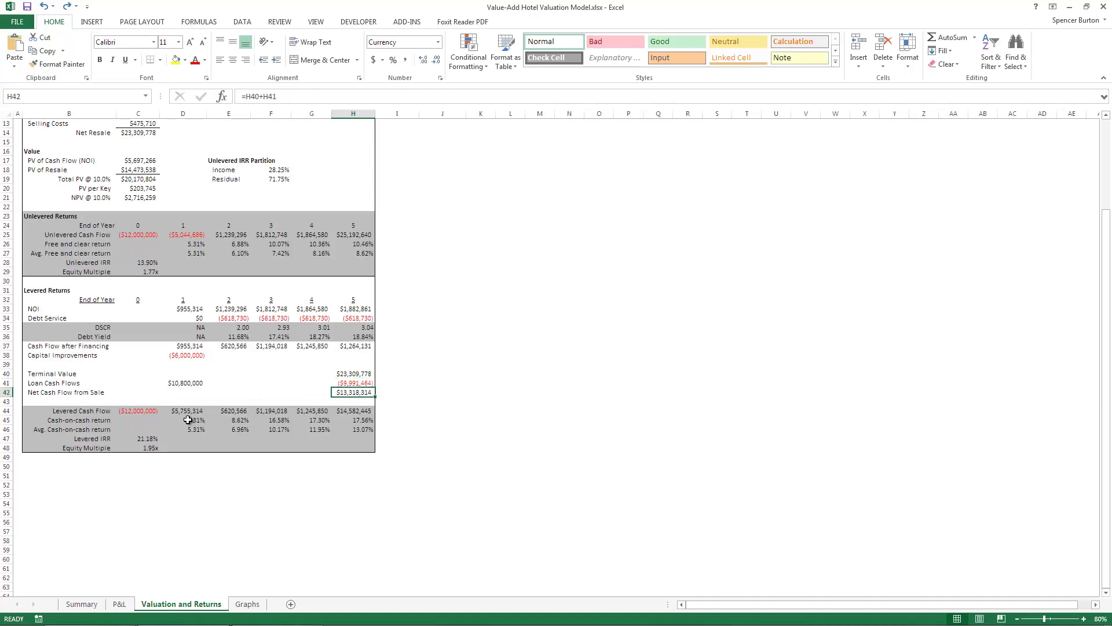
# Step: Examine the Levered Cash Flow row from Year 0 to Year 5 and the formula behind its Year 1 value
pyautogui.moveTo(149, 410); pyautogui.dragTo(351, 412)
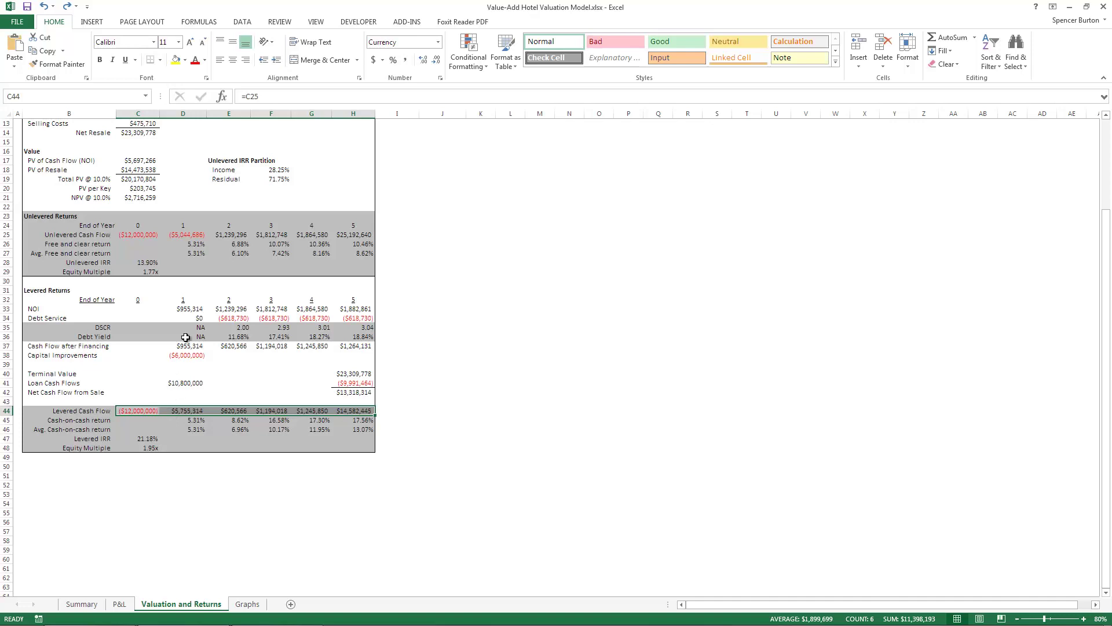
pyautogui.click(184, 411)
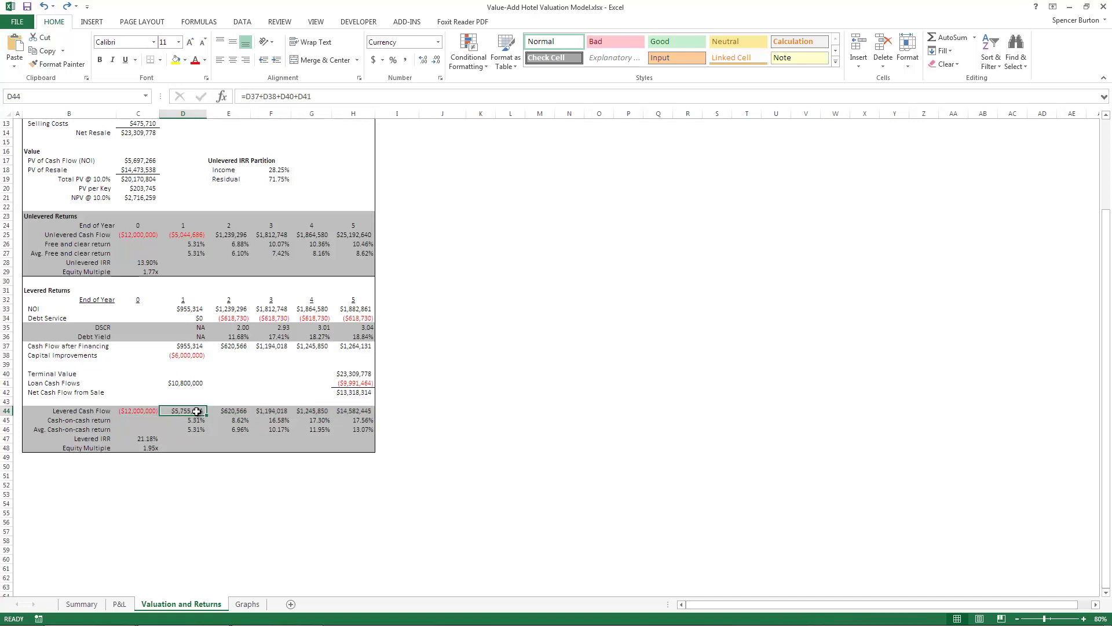
pyautogui.scroll(4, 191, 239)
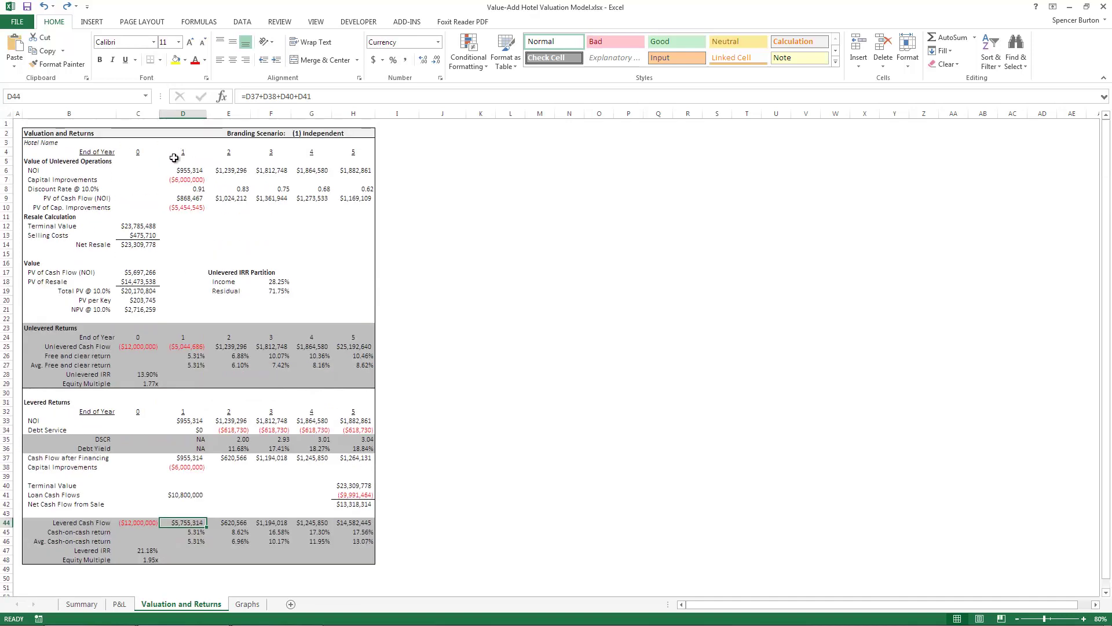
pyautogui.scroll(-1, 186, 301)
pyautogui.scroll(-4, 186, 330)
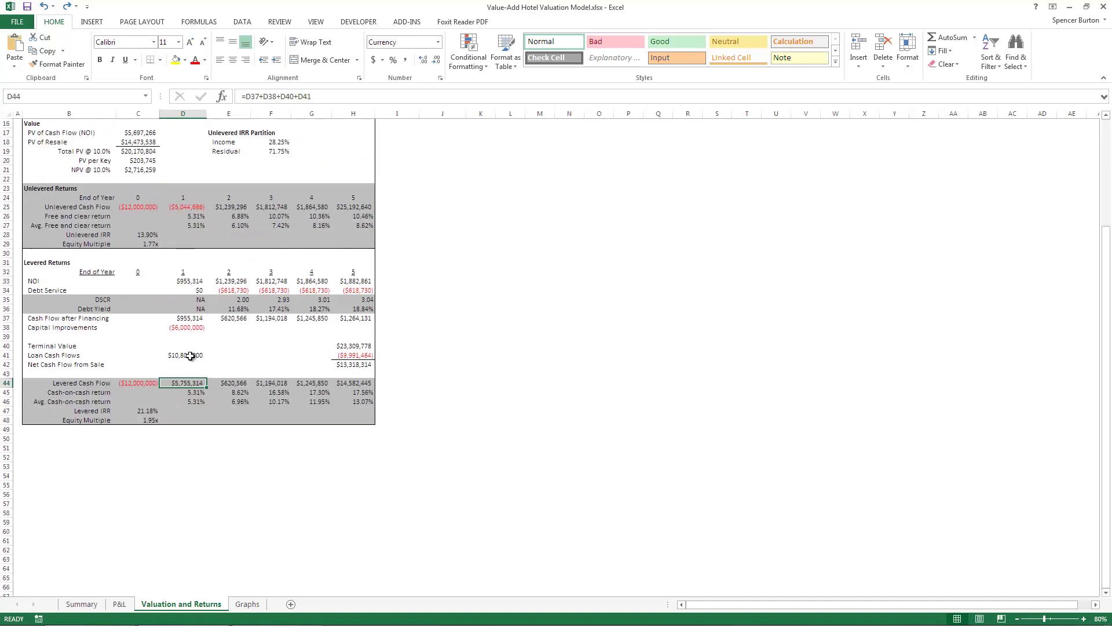
# Step: Trace the Year 1 Levered Cash Flow back to the loan proceeds in Loan Cash Flows and to Capital Improvements
pyautogui.click(190, 355)
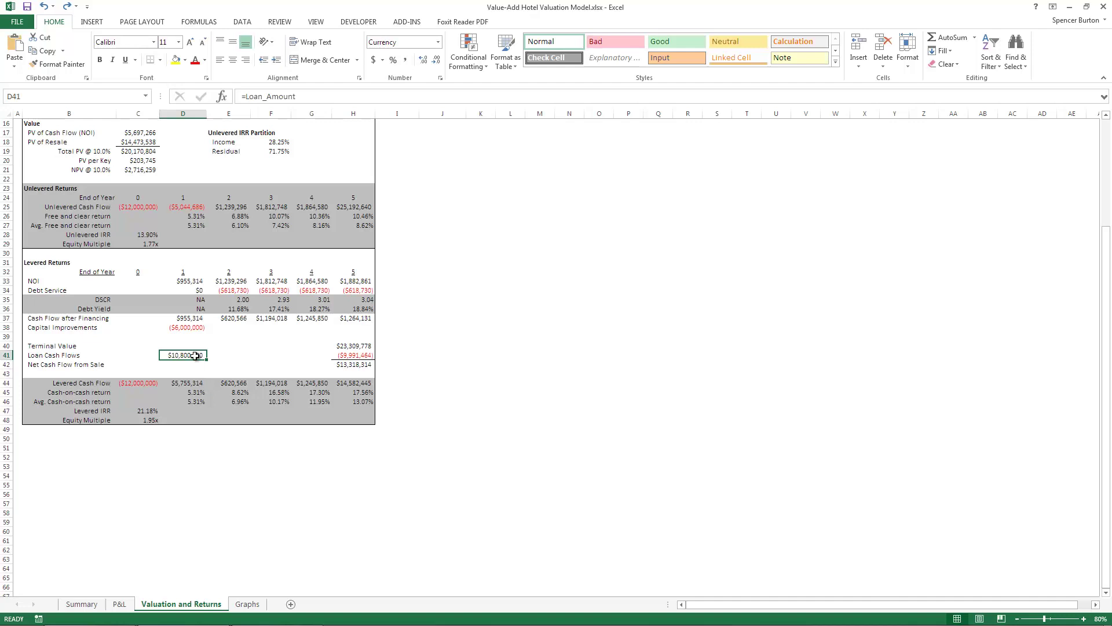
pyautogui.click(189, 381)
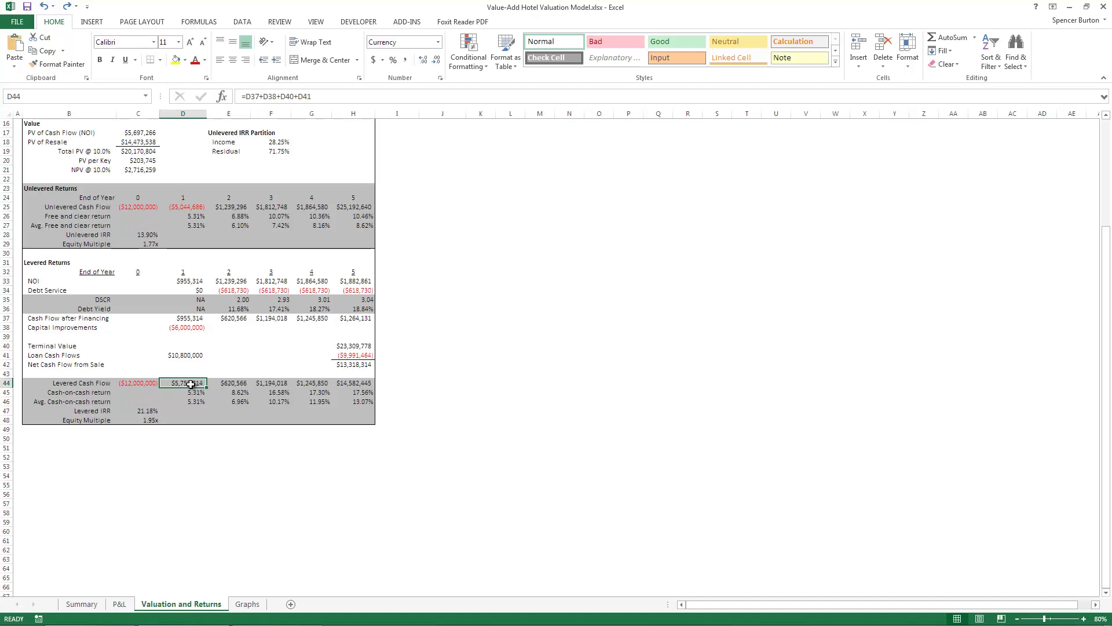
pyautogui.click(148, 410)
pyautogui.click(187, 384)
pyautogui.click(198, 357)
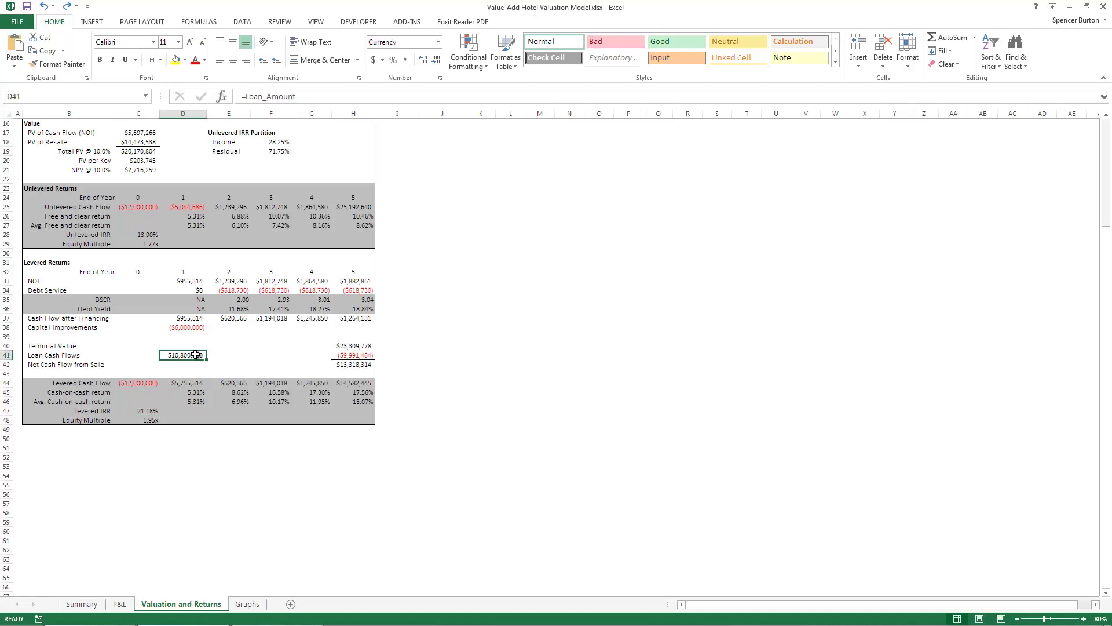
pyautogui.click(192, 332)
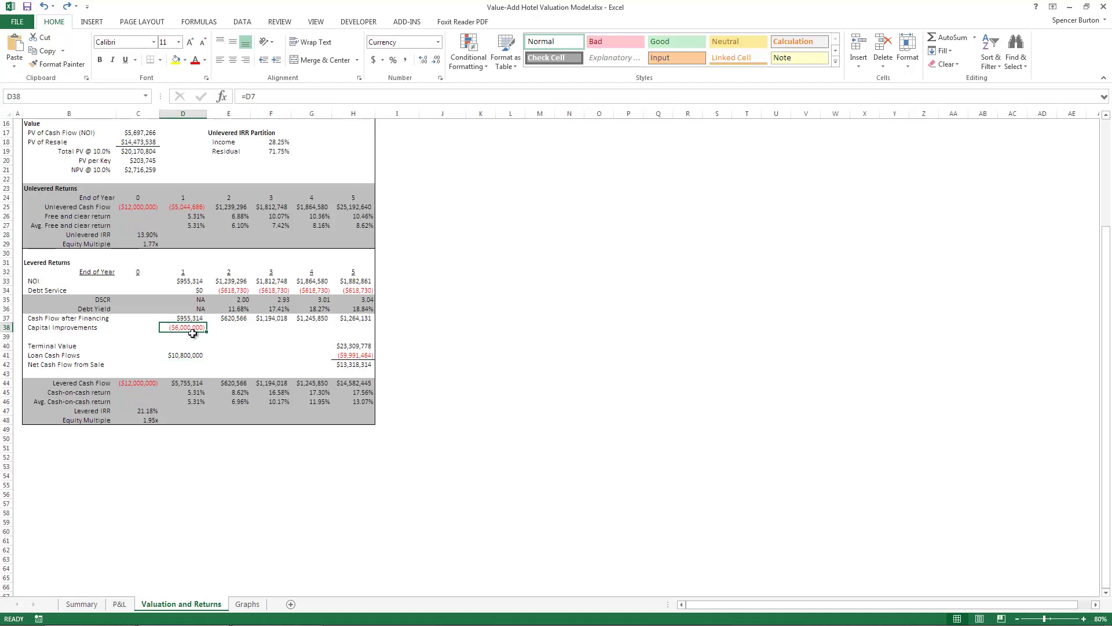
pyautogui.click(193, 383)
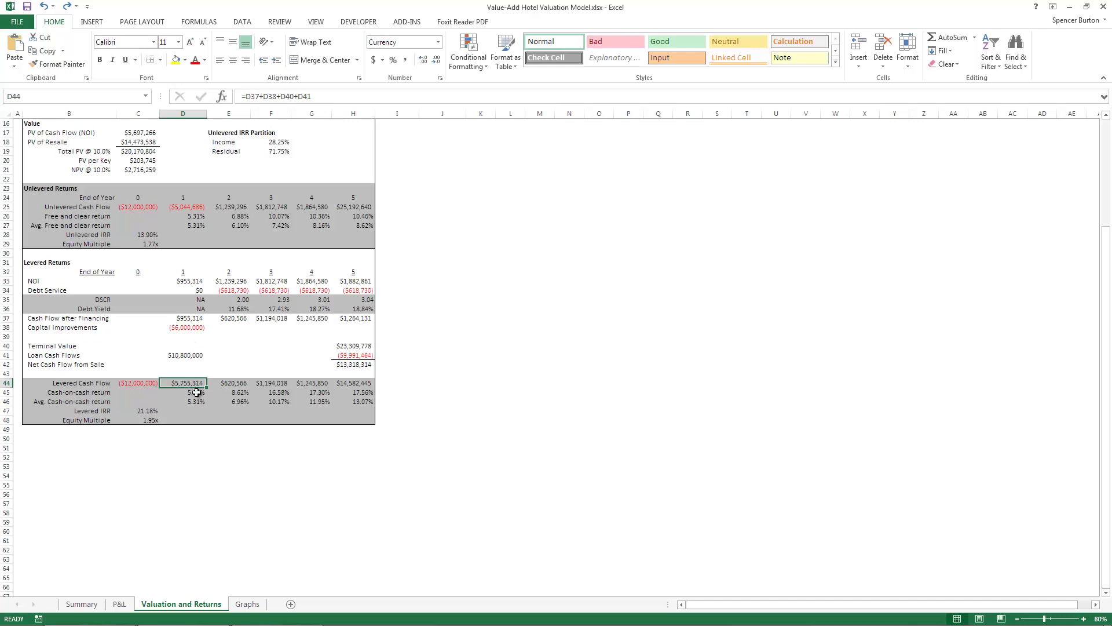
# Step: Examine the Cash-on-cash return and Avg. Cash-on-cash return rows from Year 1 to Year 5
pyautogui.moveTo(197, 392); pyautogui.dragTo(360, 393)
pyautogui.moveTo(196, 401); pyautogui.dragTo(356, 401)
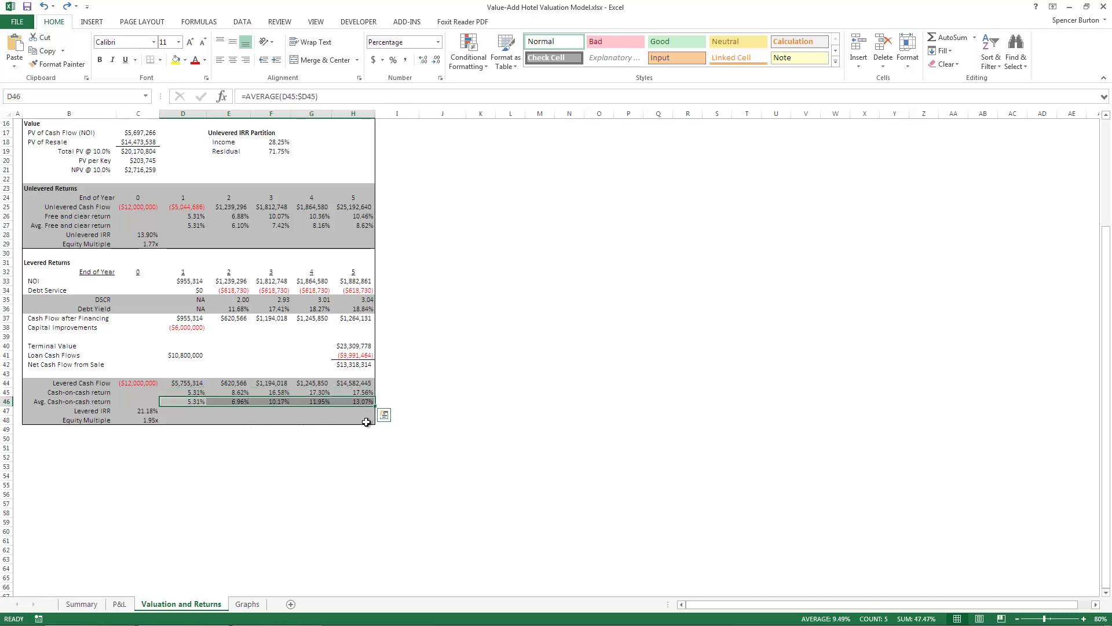
pyautogui.moveTo(196, 392); pyautogui.dragTo(360, 393)
pyautogui.moveTo(197, 402); pyautogui.dragTo(347, 402)
# Step: Inspect the Levered IRR and levered Equity Multiple formulas, and return to the start of the Valuation and Returns sheet
pyautogui.click(152, 413)
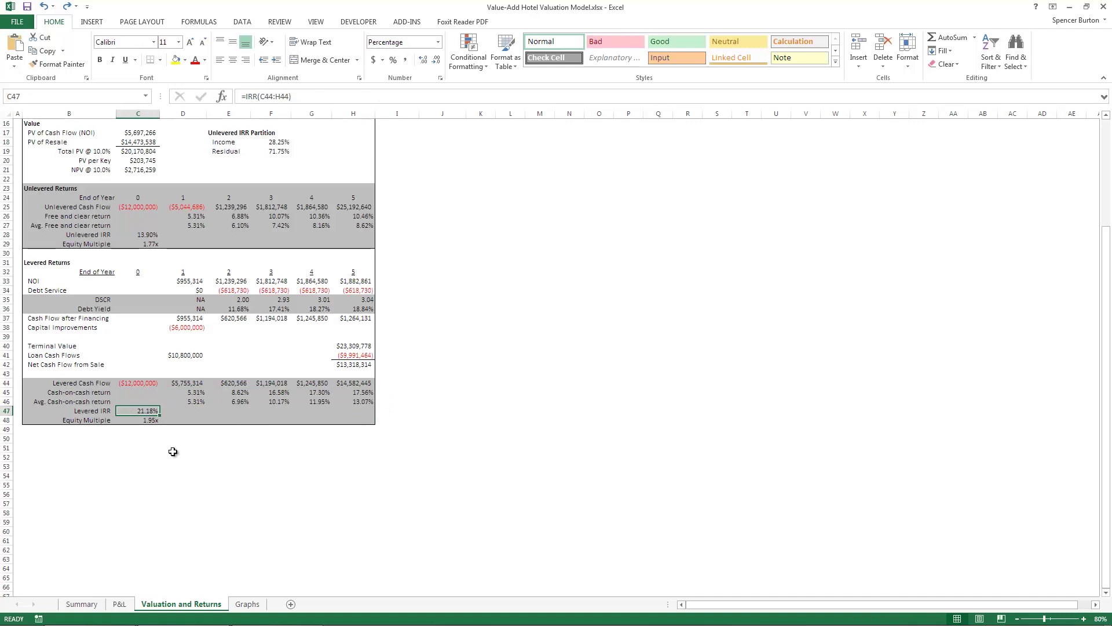
pyautogui.click(148, 421)
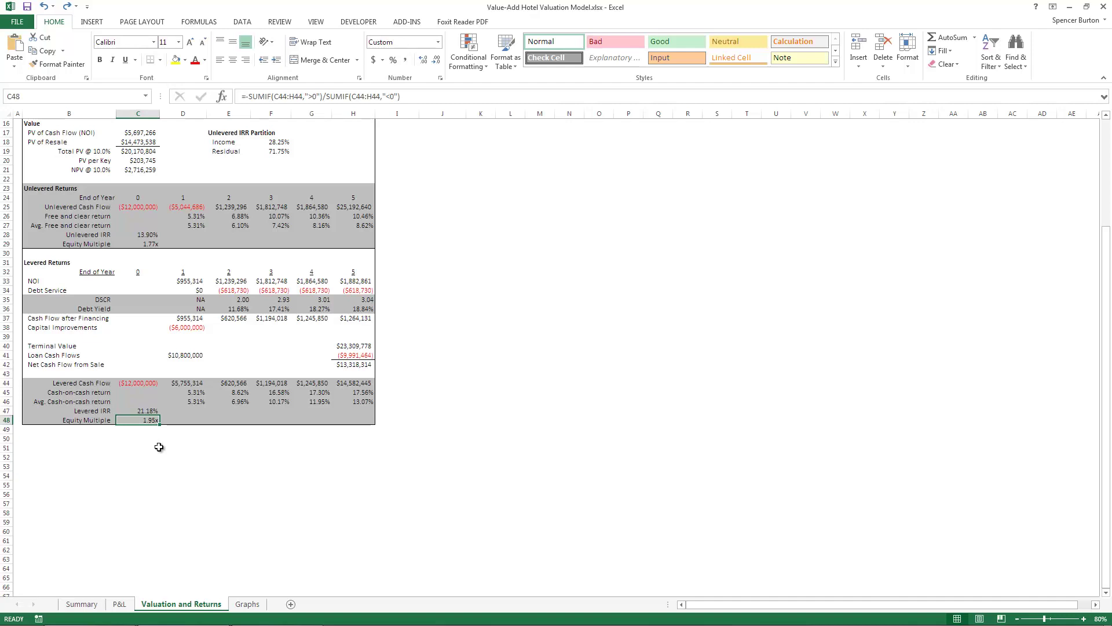
pyautogui.scroll(5, 159, 447)
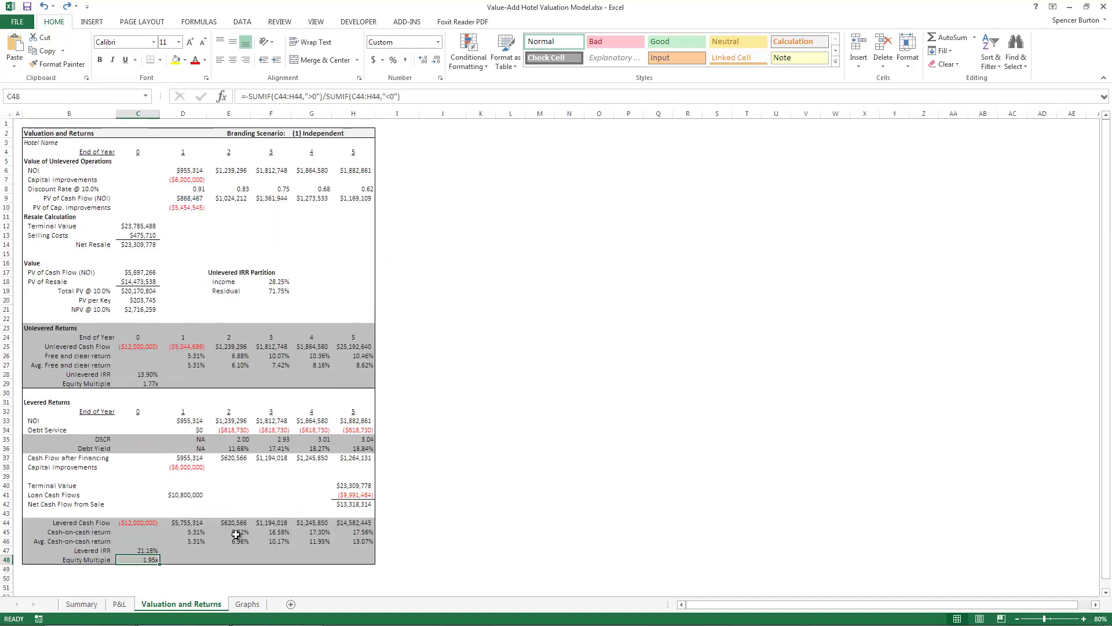
# Step: View the Graphs sheet charts, and select the Net Operating Income graph data for the three branding scenarios on the Summary sheet
pyautogui.click(247, 604)
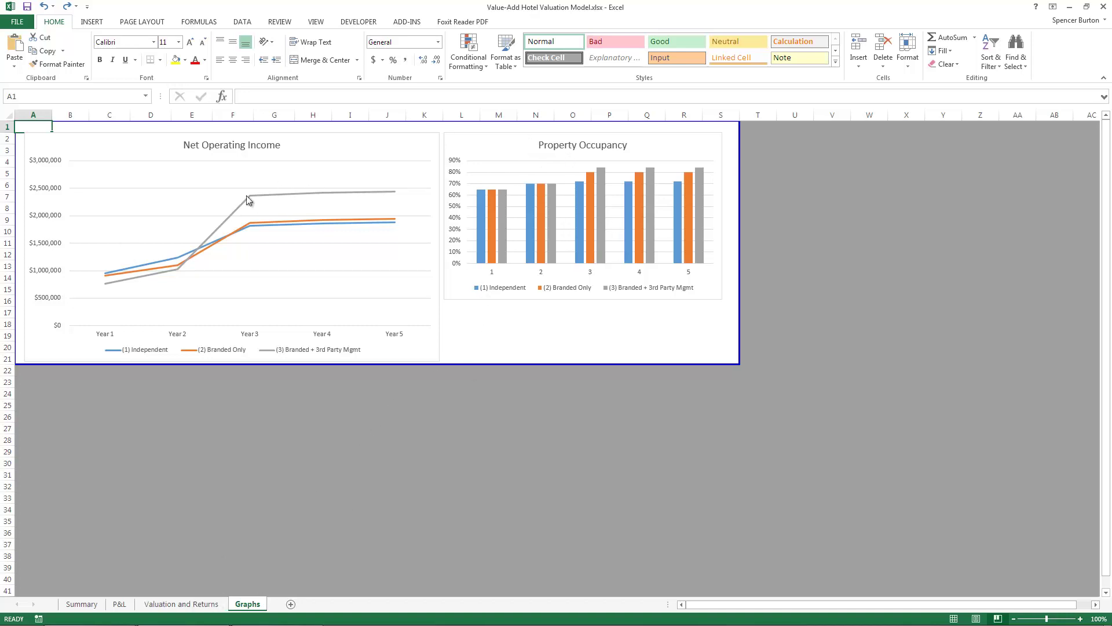
pyautogui.click(81, 604)
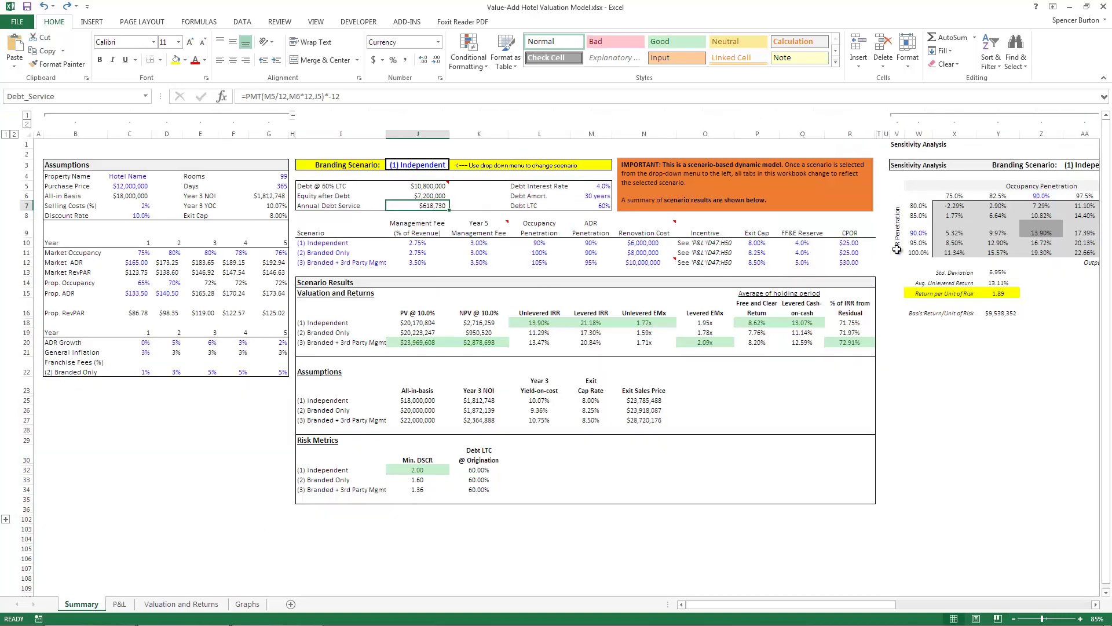
pyautogui.moveTo(882, 605); pyautogui.dragTo(1048, 608)
pyautogui.moveTo(847, 197); pyautogui.dragTo(1000, 216)
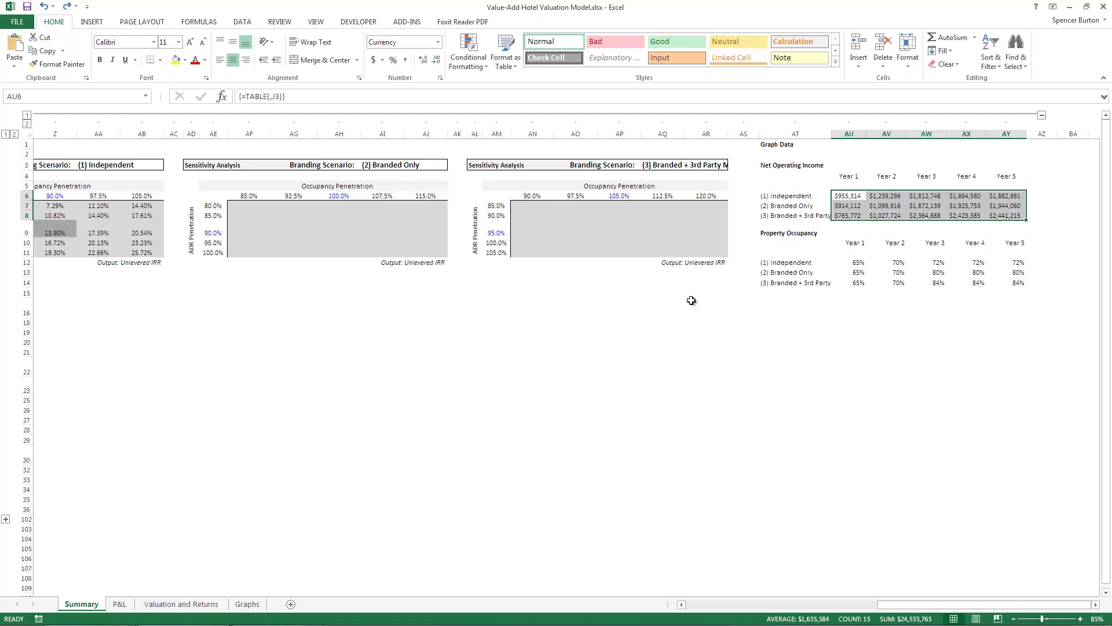
# Step: Compare the Net Operating Income and Property Occupancy charts with their graph data on the Summary sheet
pyautogui.click(248, 603)
pyautogui.click(81, 604)
pyautogui.click(248, 604)
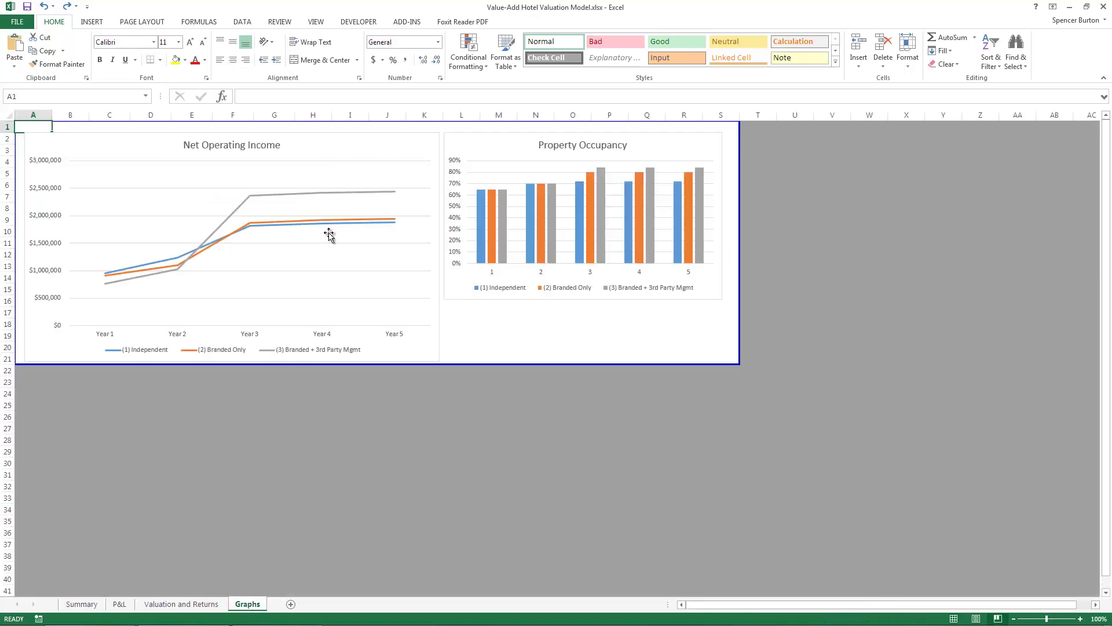
pyautogui.click(82, 604)
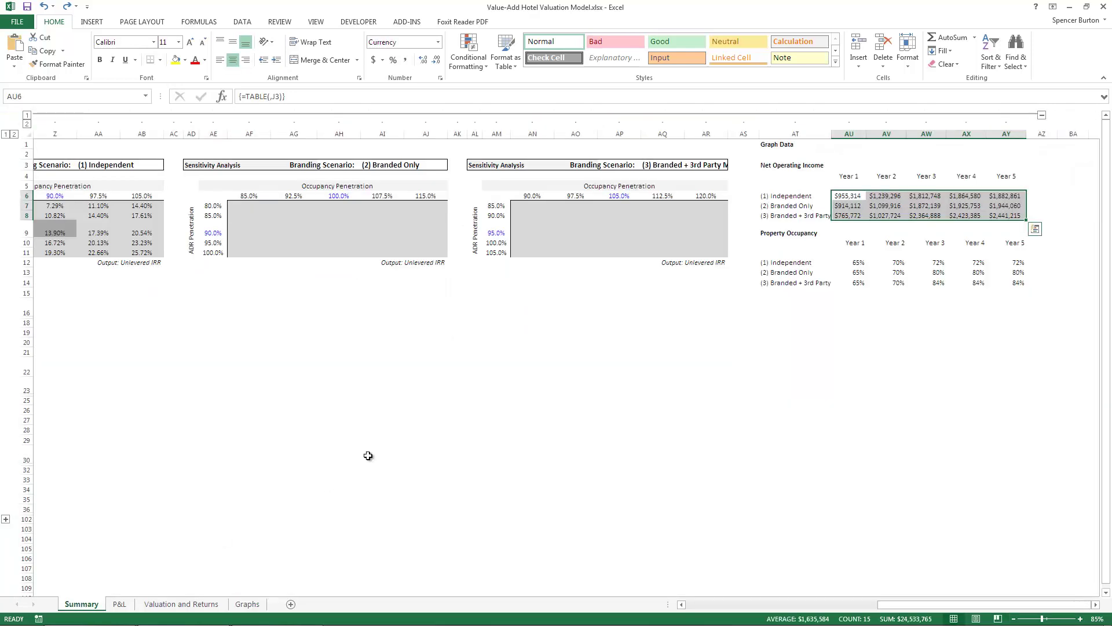
# Step: Inspect the base-case Occupancy Penetration and ADR Penetration inputs in the Independent, Branded Only and Branded + 3rd Party Mgmt sensitivity tables
pyautogui.moveTo(923, 604); pyautogui.dragTo(822, 606)
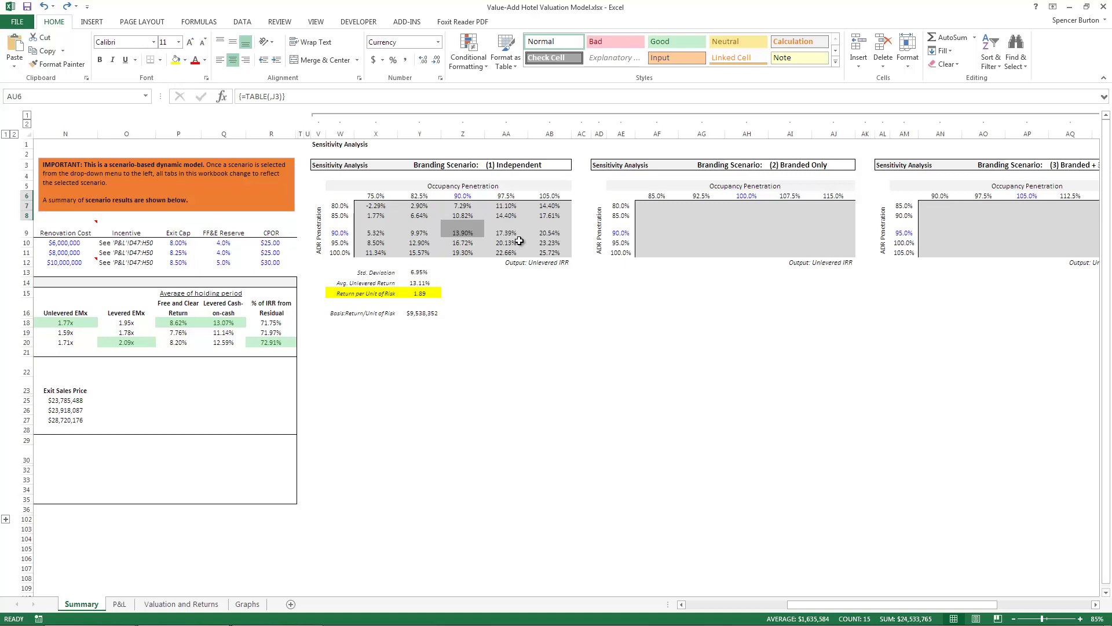
pyautogui.click(465, 196)
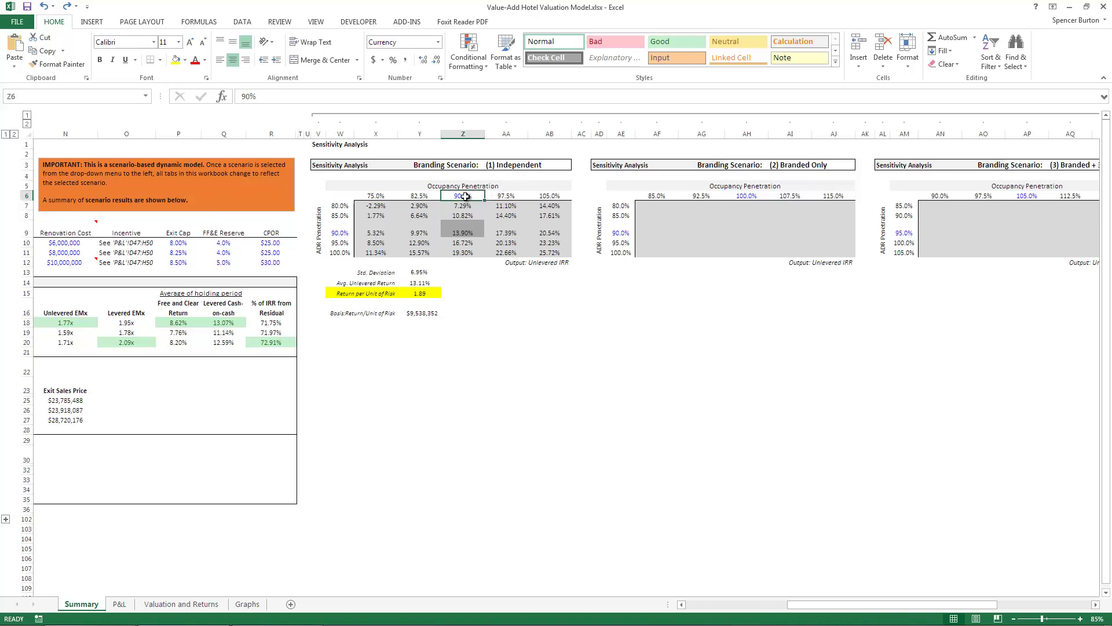
pyautogui.click(347, 232)
pyautogui.click(754, 197)
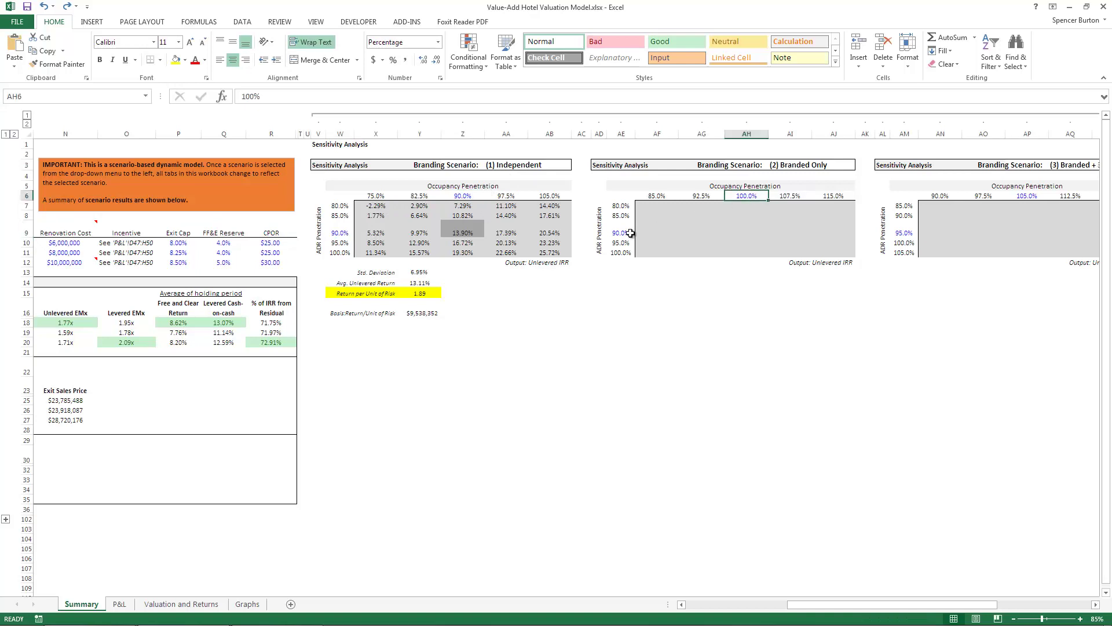
pyautogui.click(628, 234)
pyautogui.click(1036, 196)
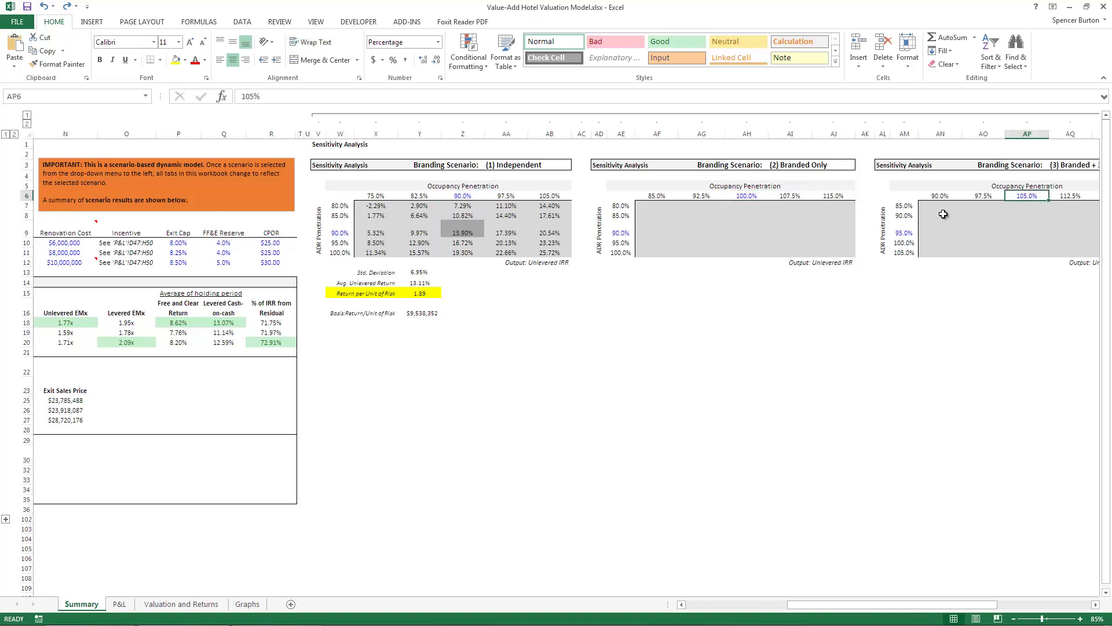
pyautogui.click(904, 232)
pyautogui.click(1022, 197)
pyautogui.click(903, 232)
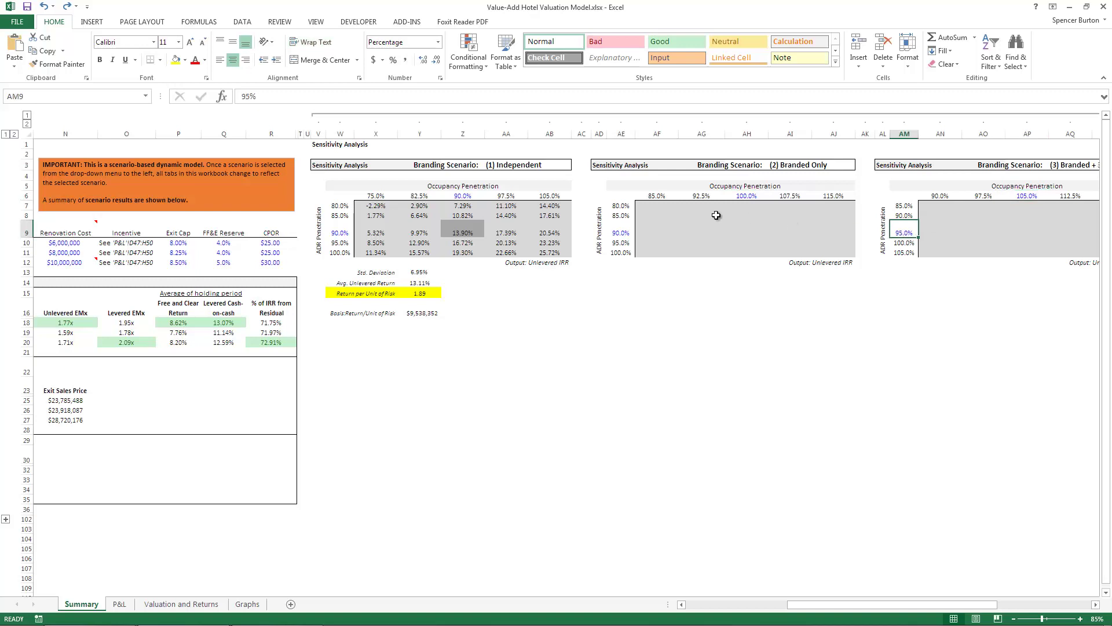
pyautogui.click(471, 195)
pyautogui.click(341, 232)
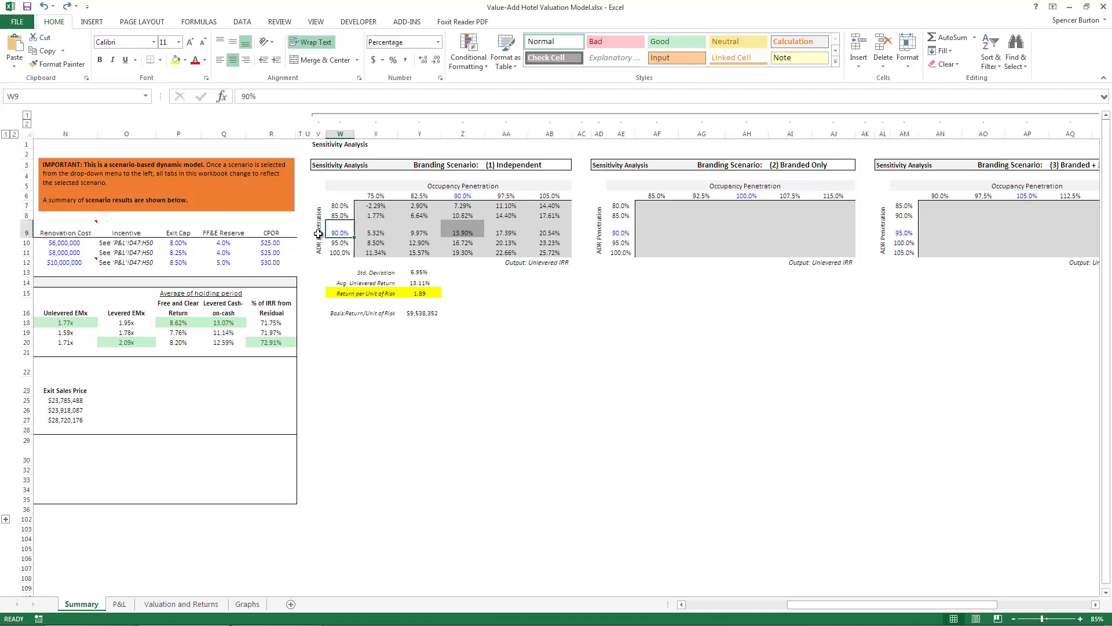
# Step: Examine how the Occupancy Penetration headings below the base case are calculated in the Independent sensitivity table
pyautogui.moveTo(926, 604)
pyautogui.mouseDown()
pyautogui.moveTo(840, 604)
pyautogui.moveTo(929, 604)
pyautogui.moveTo(918, 604)
pyautogui.mouseUp()
pyautogui.click(501, 196)
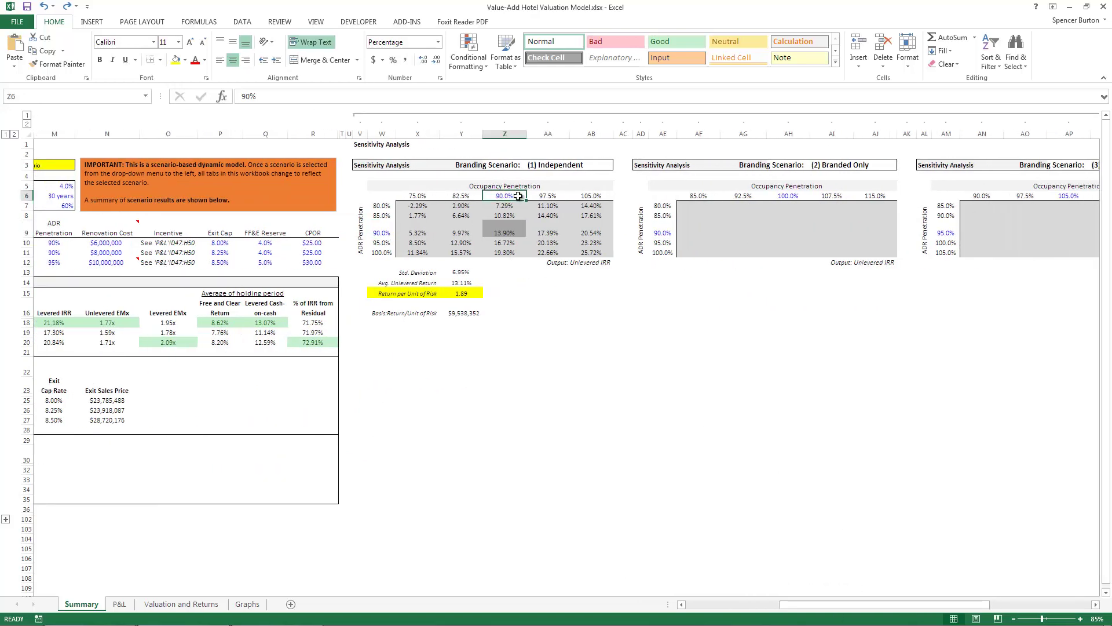
pyautogui.click(466, 197)
pyautogui.click(423, 197)
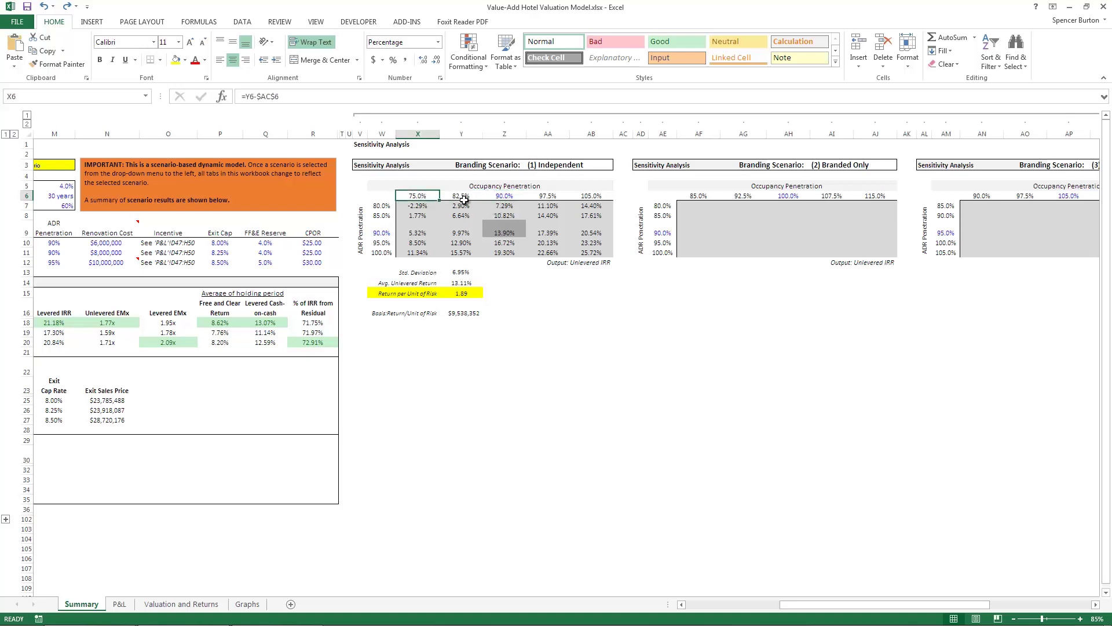
pyautogui.click(389, 195)
pyautogui.click(504, 197)
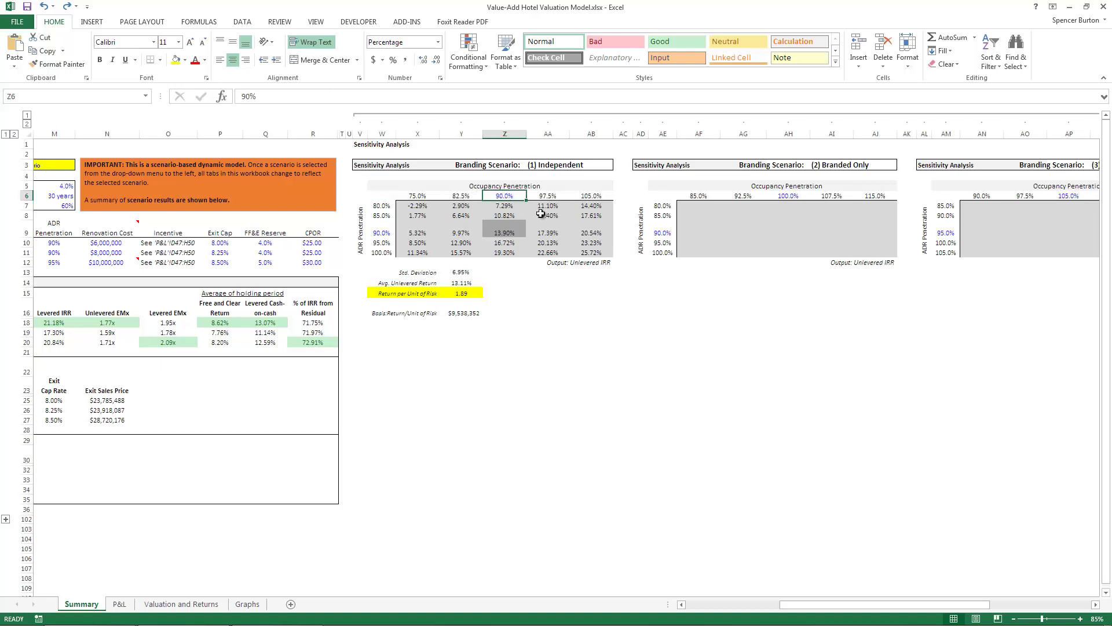
# Step: Inspect the base-case ADR Penetration and the Unlevered IRR at the lowest occupancy and ADR penetrations in the Independent sensitivity table
pyautogui.click(386, 233)
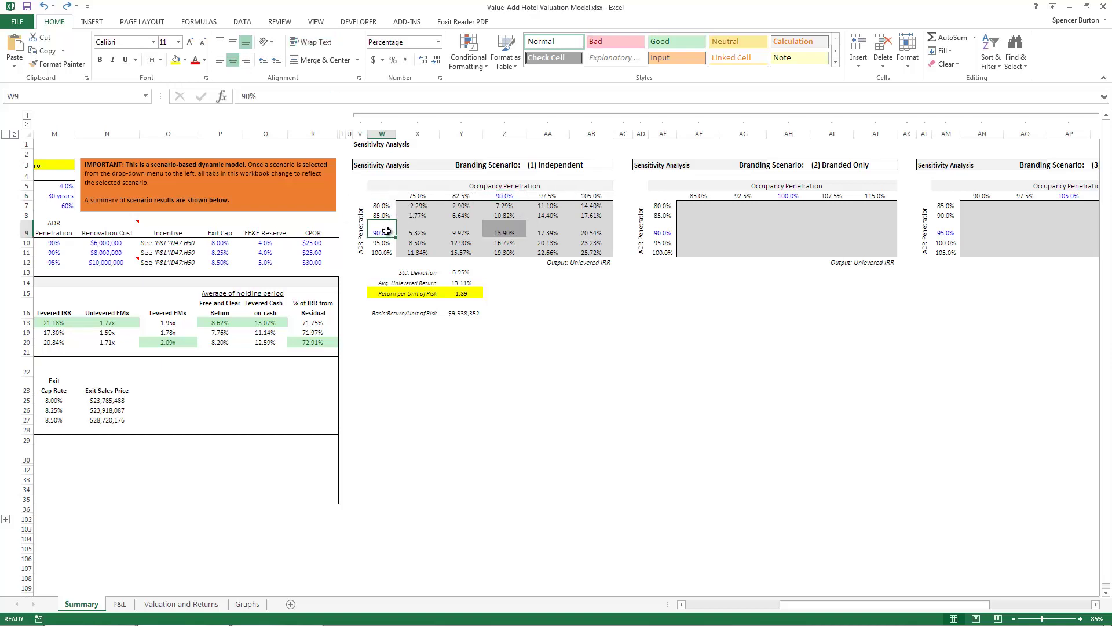
pyautogui.click(389, 205)
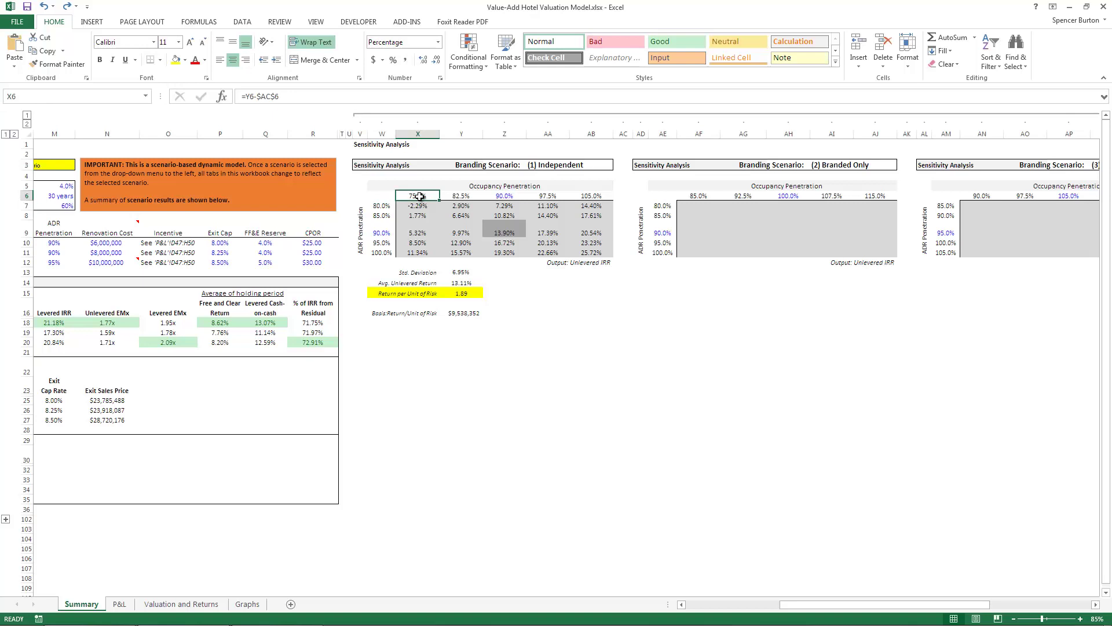
pyautogui.click(427, 204)
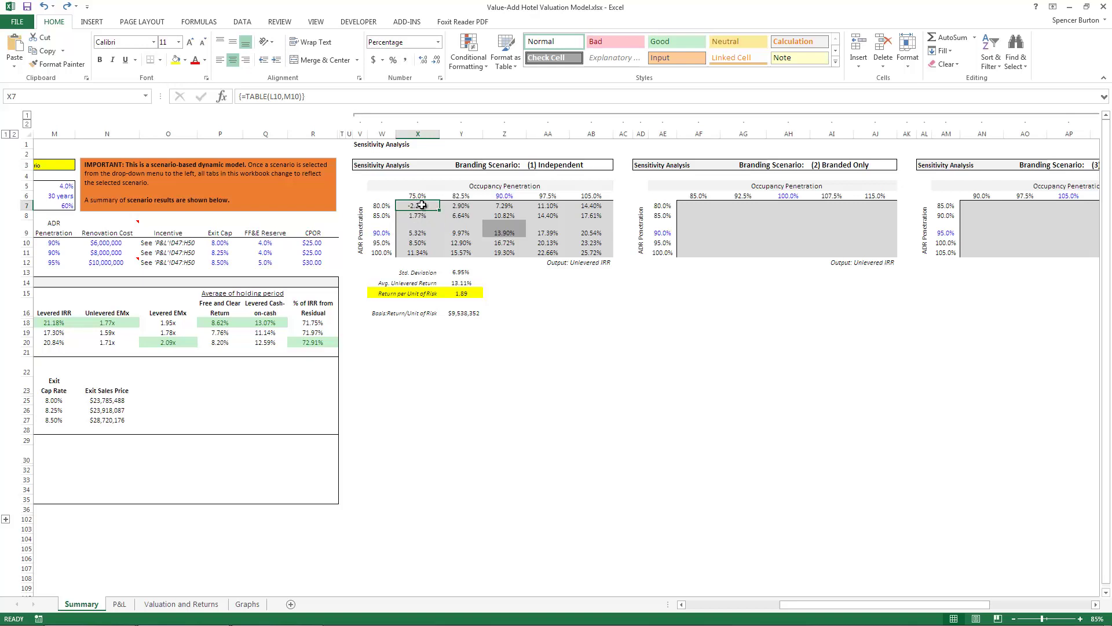
# Step: Check the Unlevered IRR at the highest occupancy and ADR penetrations in the Independent table against its two headings and the output label
pyautogui.click(587, 253)
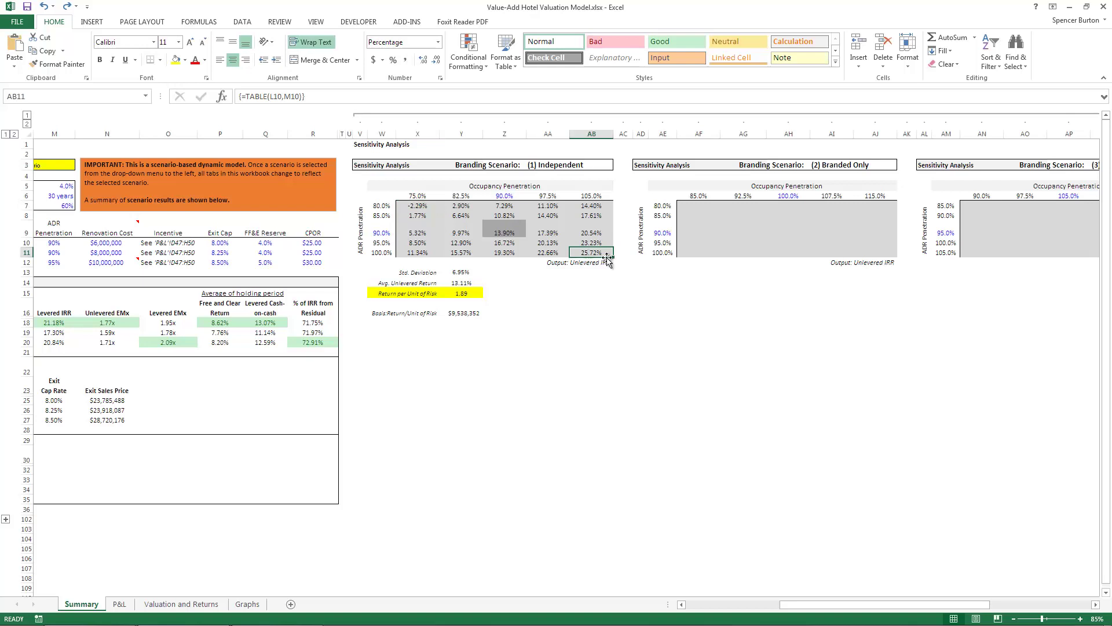
pyautogui.click(601, 197)
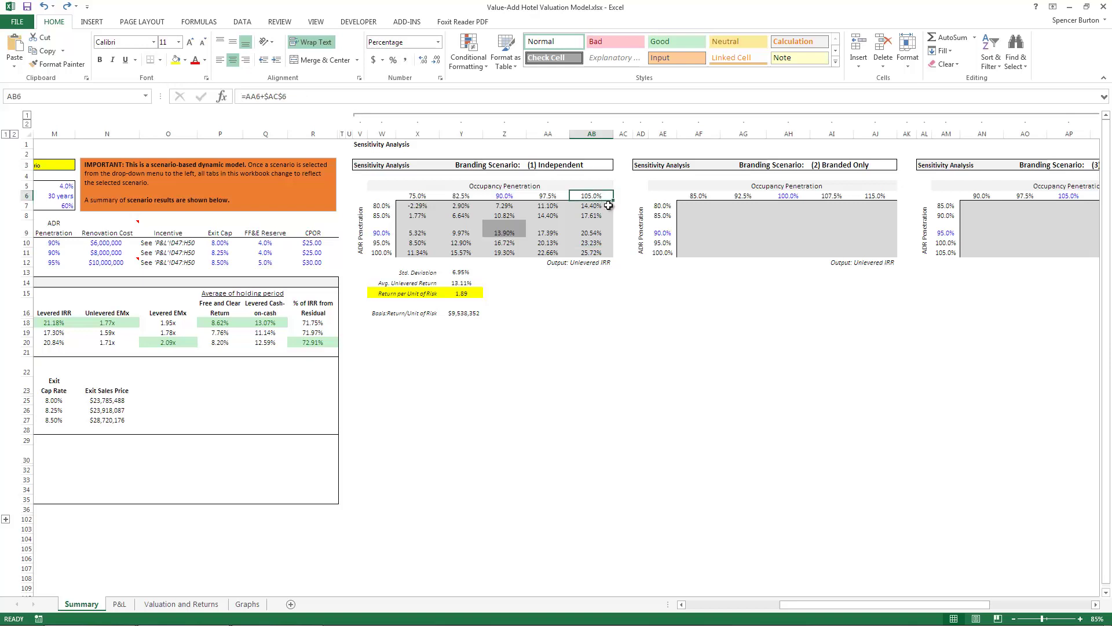
pyautogui.click(395, 252)
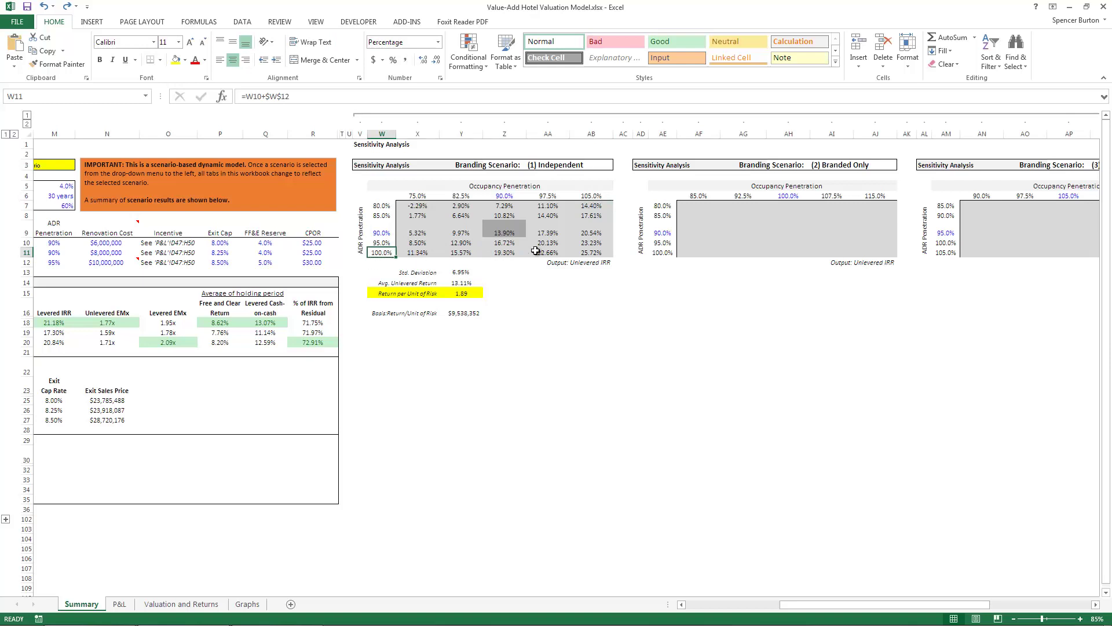
pyautogui.click(593, 254)
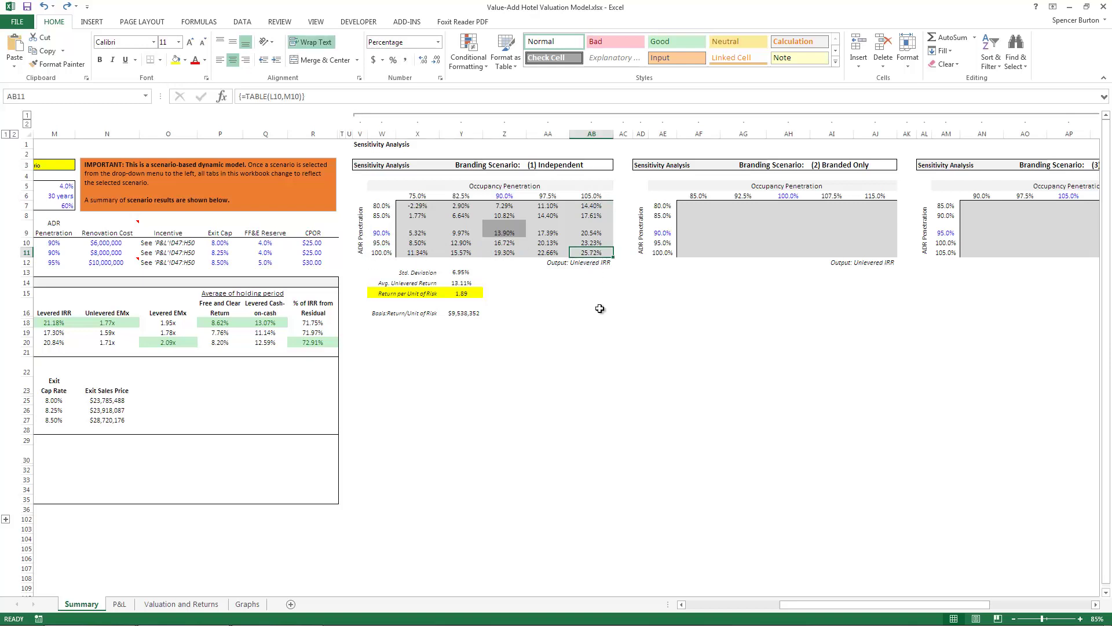
pyautogui.click(575, 264)
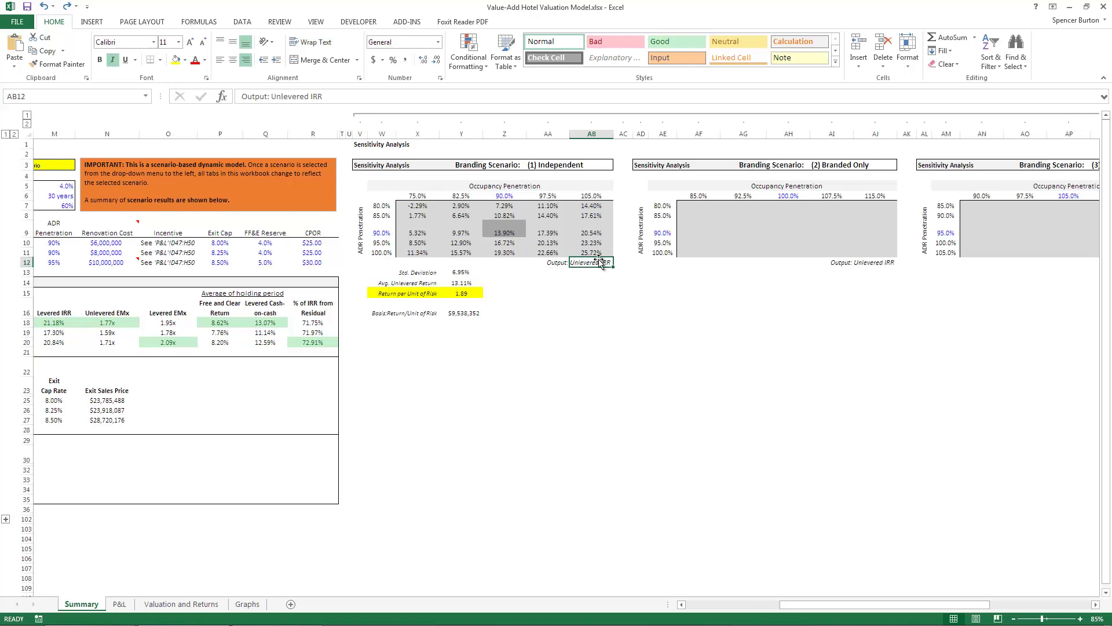
pyautogui.click(599, 253)
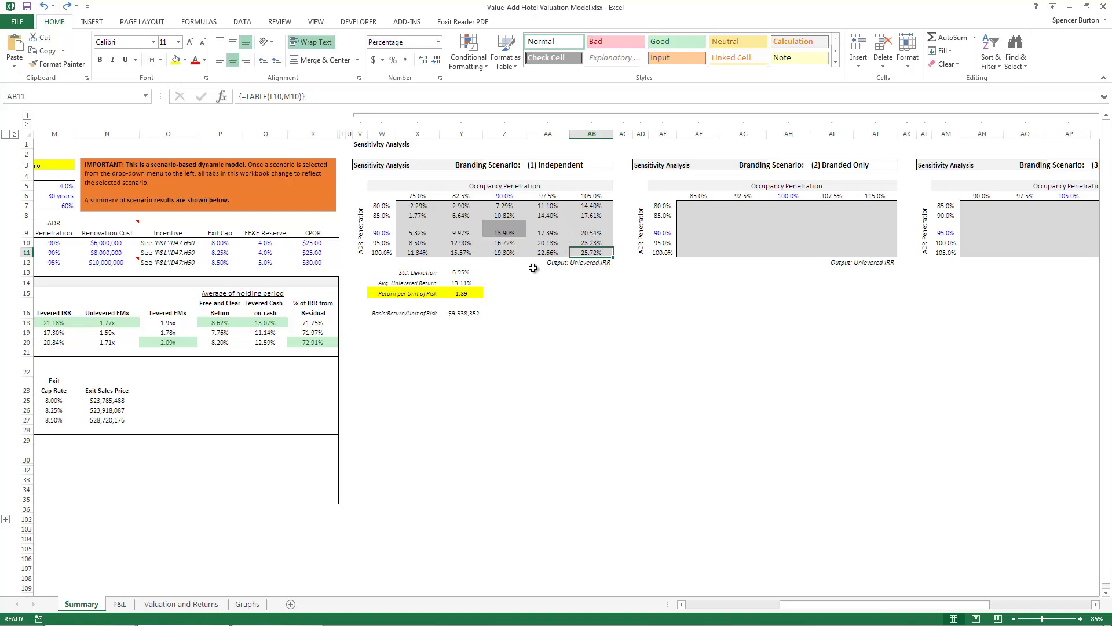
# Step: Examine how Std. Deviation, Avg. Unlevered Return and Return per Unit of Risk are calculated from the Independent sensitivity table's results
pyautogui.click(470, 273)
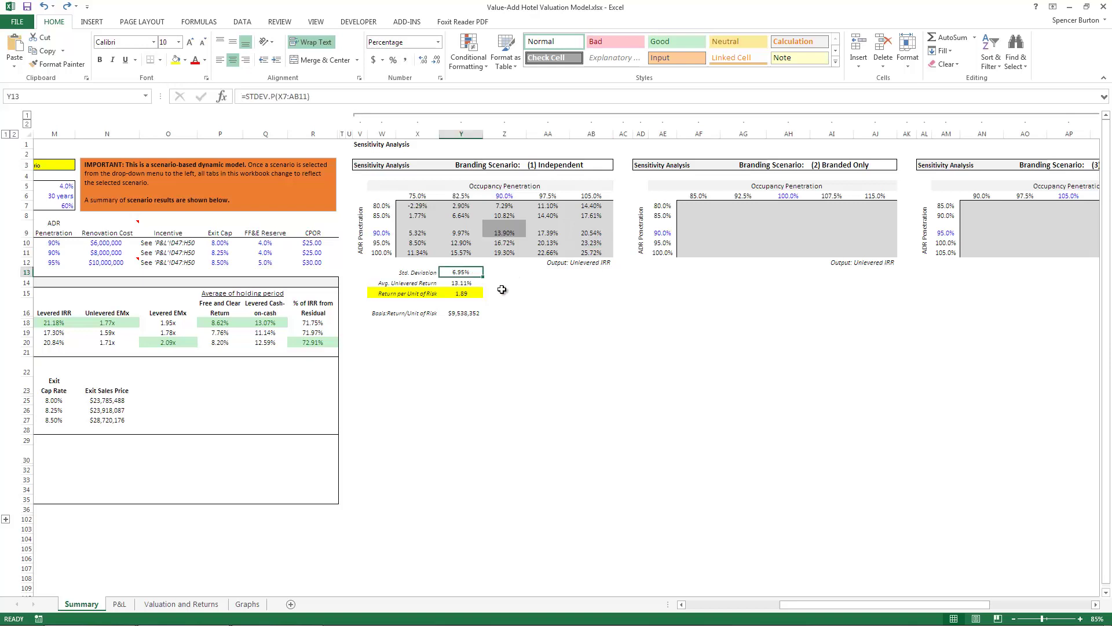
pyautogui.click(467, 284)
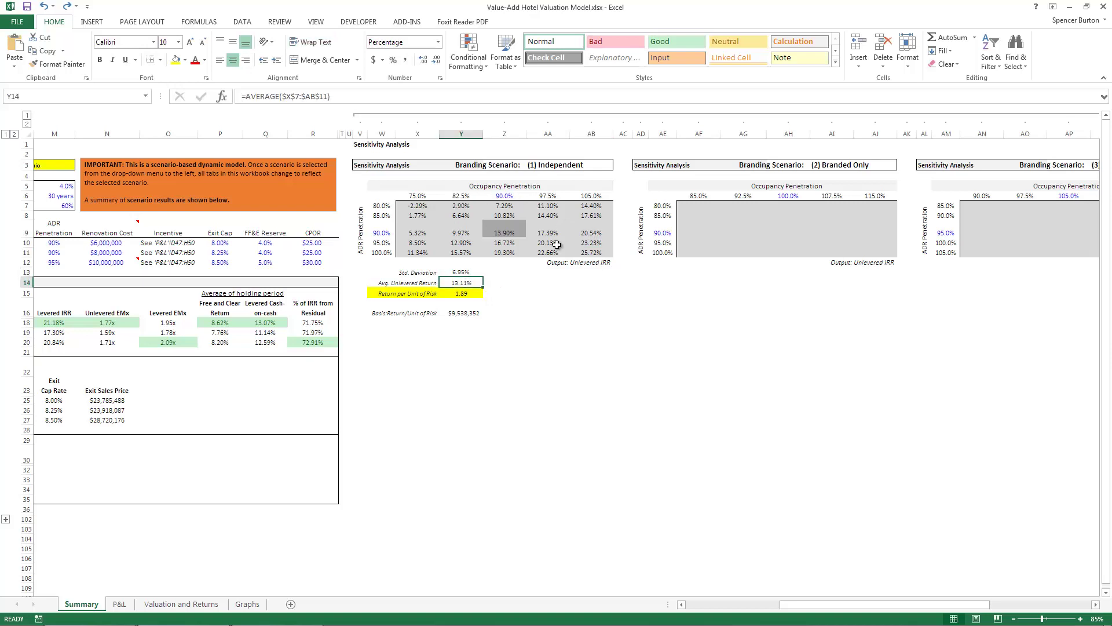
pyautogui.click(475, 293)
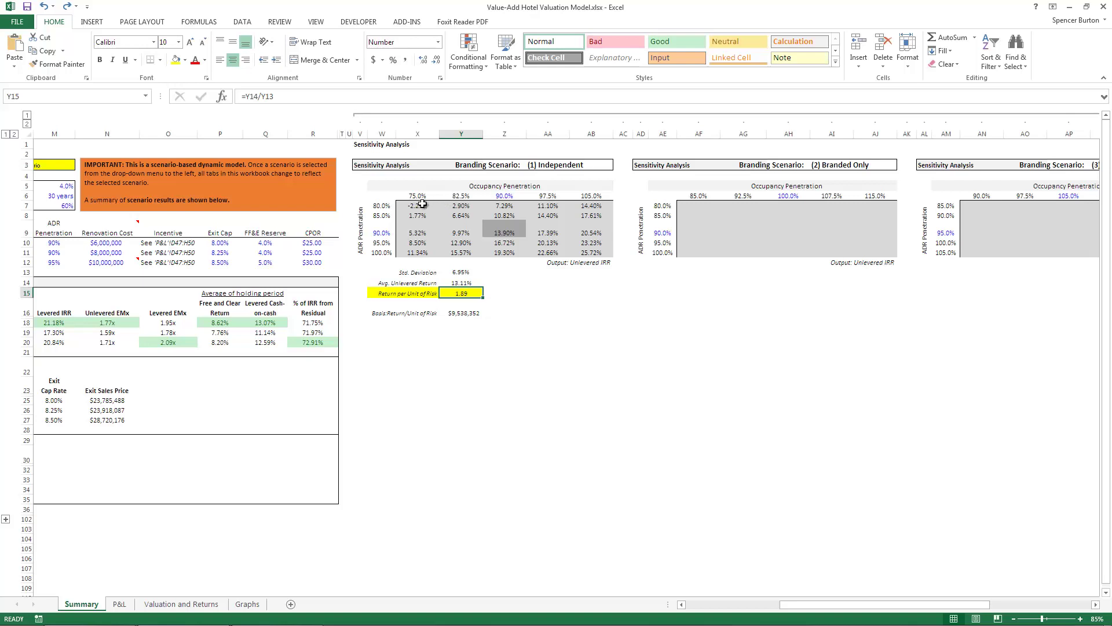
pyautogui.moveTo(421, 204); pyautogui.dragTo(608, 255)
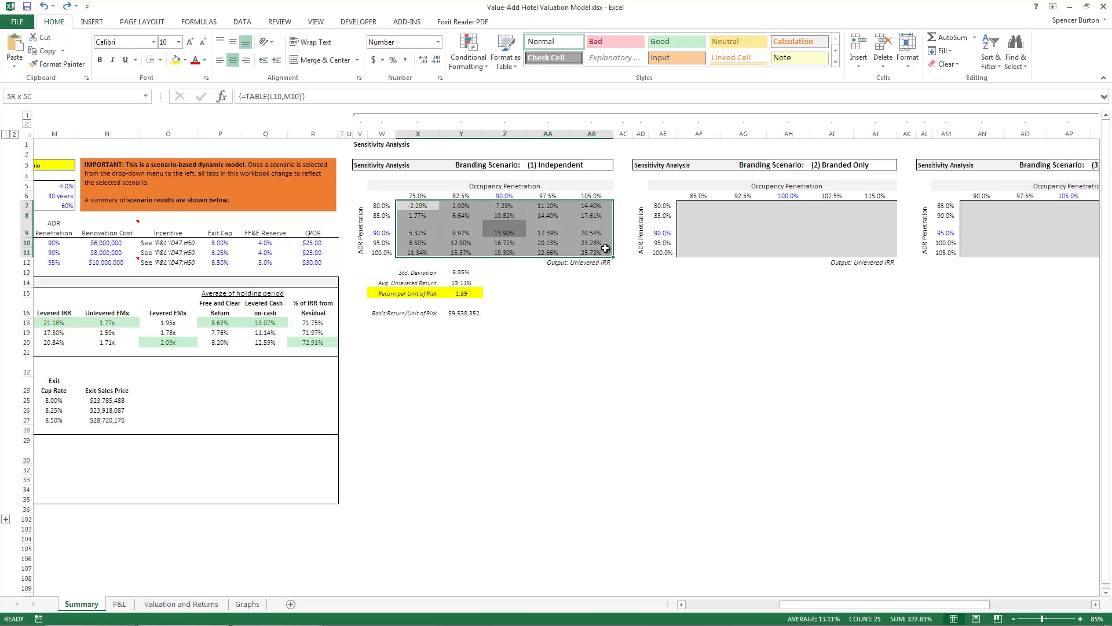
pyautogui.click(472, 294)
pyautogui.moveTo(461, 272); pyautogui.dragTo(470, 291)
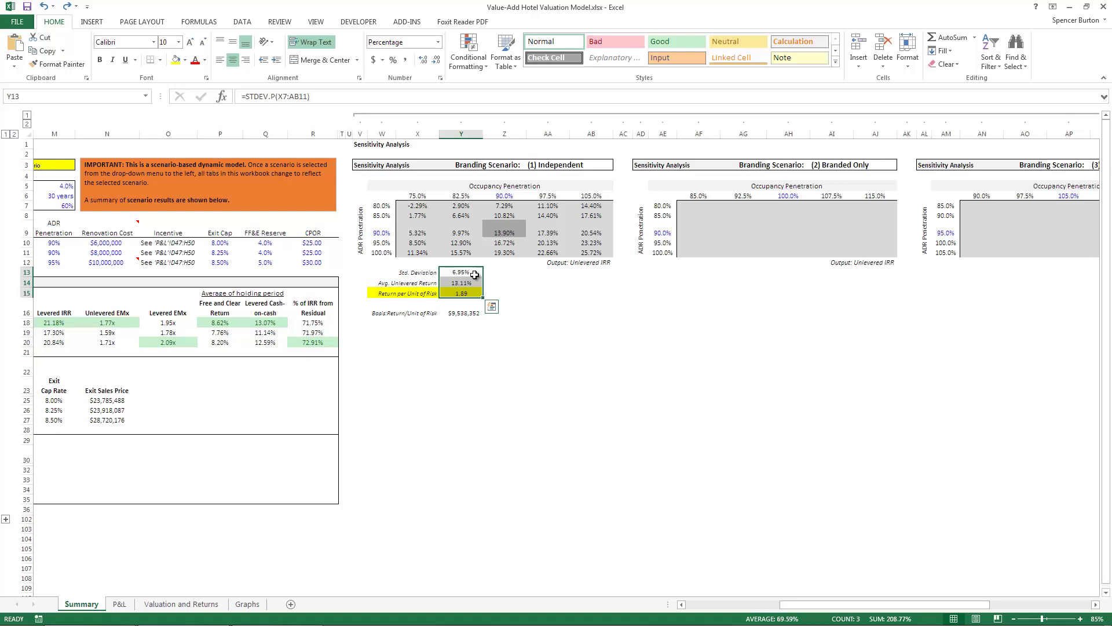
pyautogui.click(469, 292)
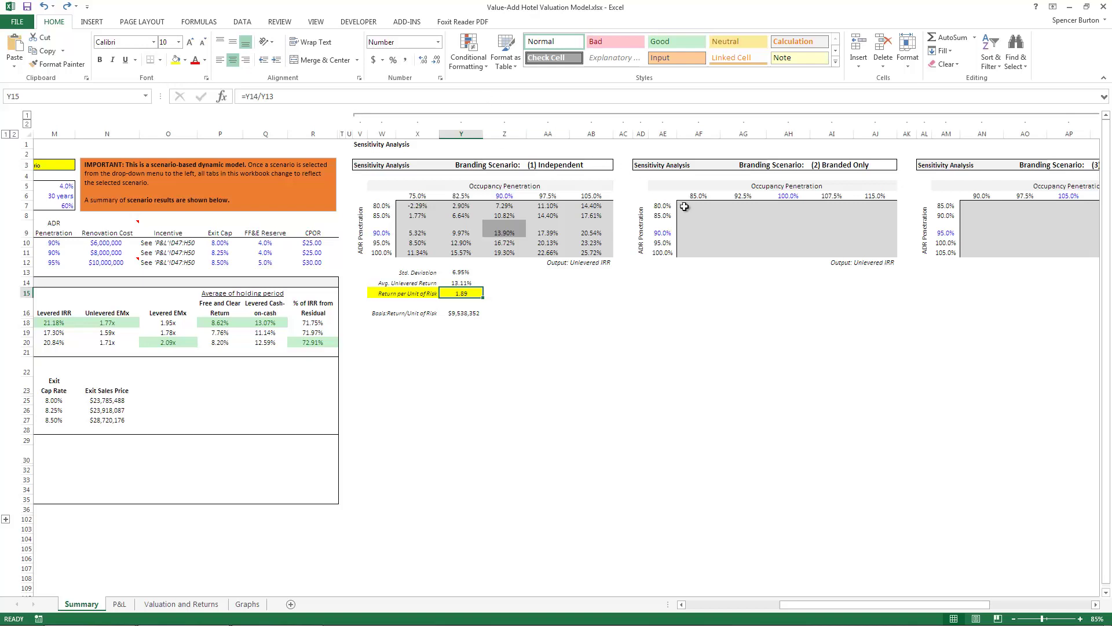
# Step: Set the Branding Scenario to (2) Branded Only on the Summary sheet and view the Branded Only sensitivity table
pyautogui.moveTo(686, 207); pyautogui.dragTo(878, 255)
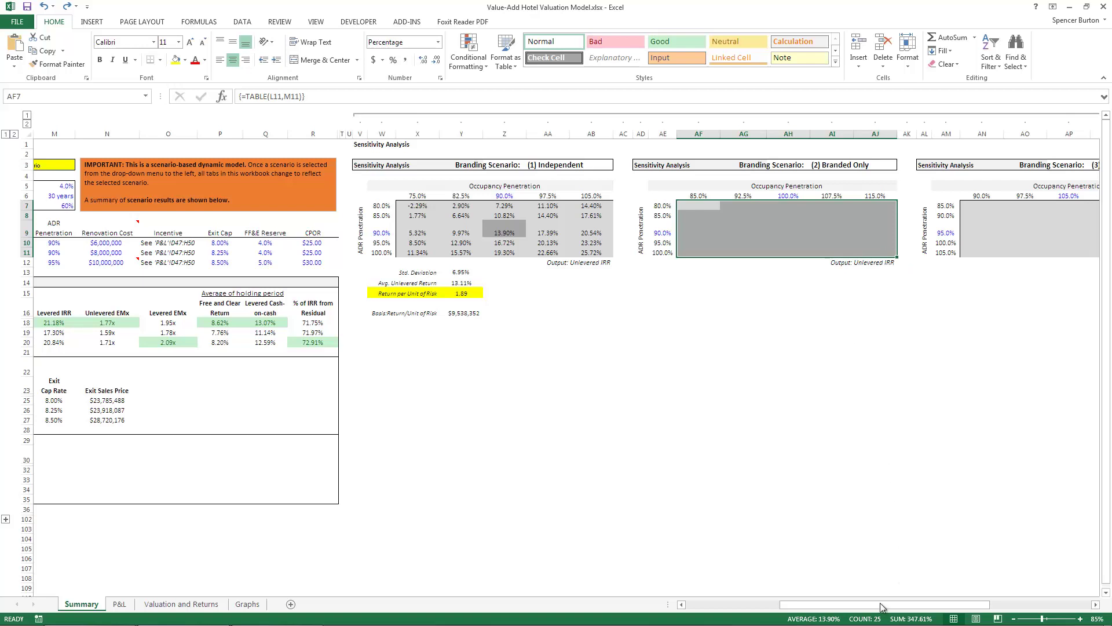
pyautogui.moveTo(881, 604); pyautogui.dragTo(753, 609)
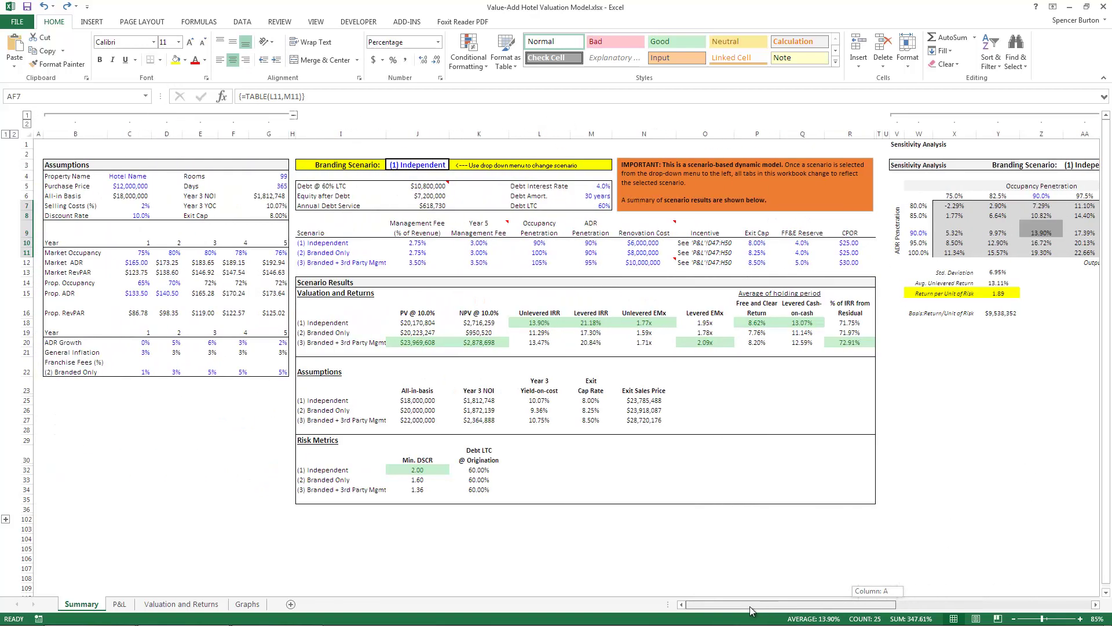
pyautogui.click(444, 168)
pyautogui.click(454, 166)
pyautogui.click(418, 182)
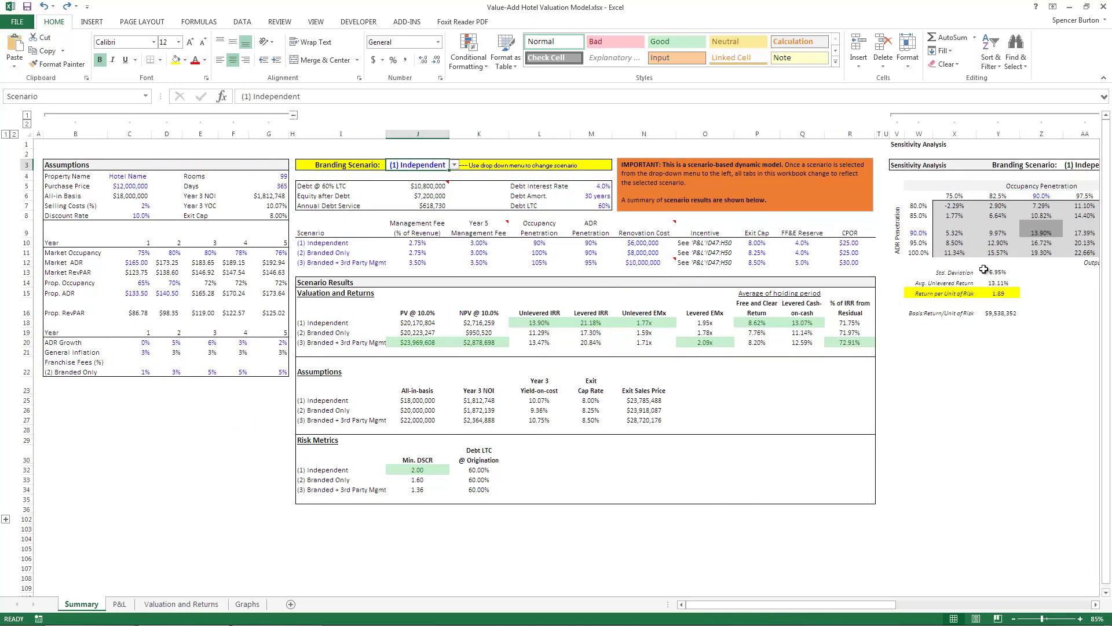
pyautogui.moveTo(875, 608); pyautogui.dragTo(973, 521)
pyautogui.click(599, 197)
pyautogui.moveTo(579, 196); pyautogui.dragTo(719, 253)
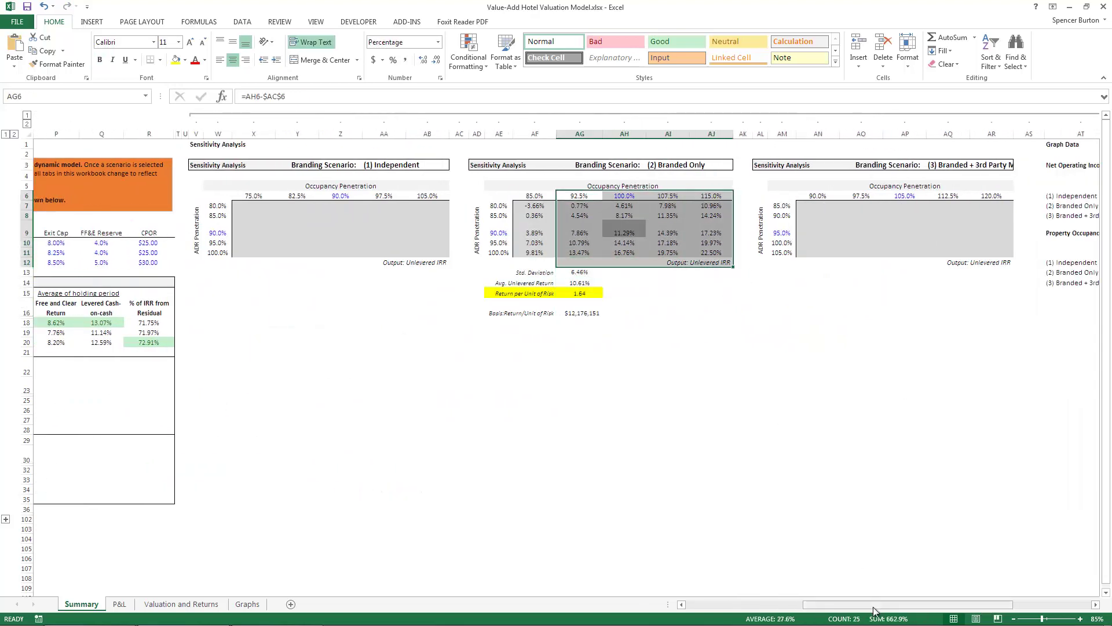
# Step: Set the Branding Scenario to (3) Branded + 3rd Party Mgmt and view that scenario's sensitivity table
pyautogui.moveTo(846, 608); pyautogui.dragTo(732, 609)
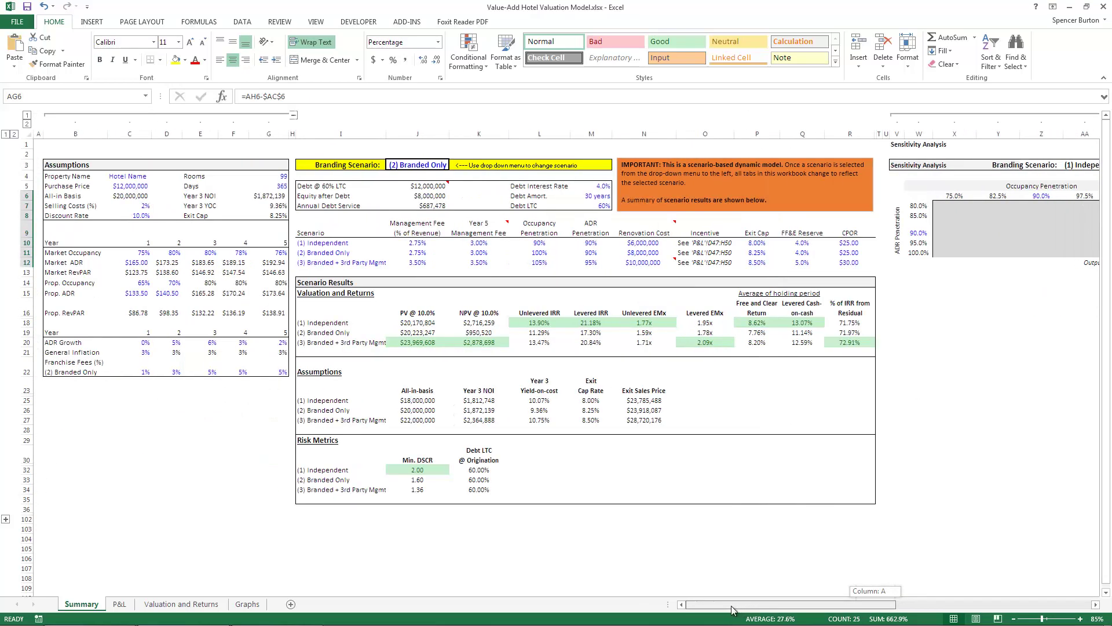
pyautogui.click(423, 165)
pyautogui.click(454, 165)
pyautogui.click(439, 186)
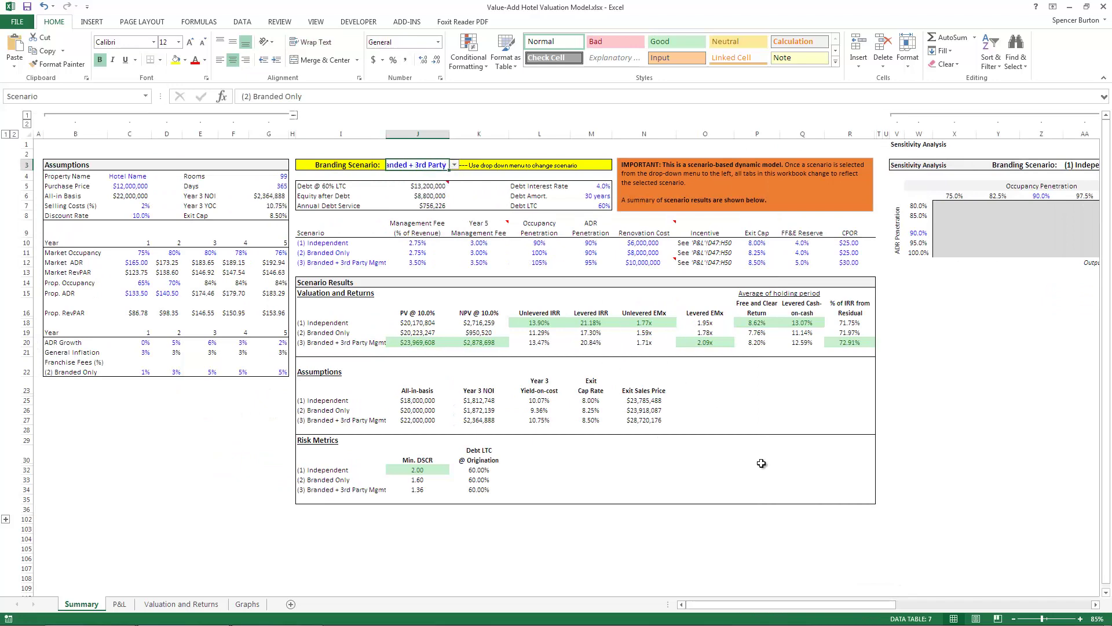
pyautogui.moveTo(795, 611); pyautogui.dragTo(905, 609)
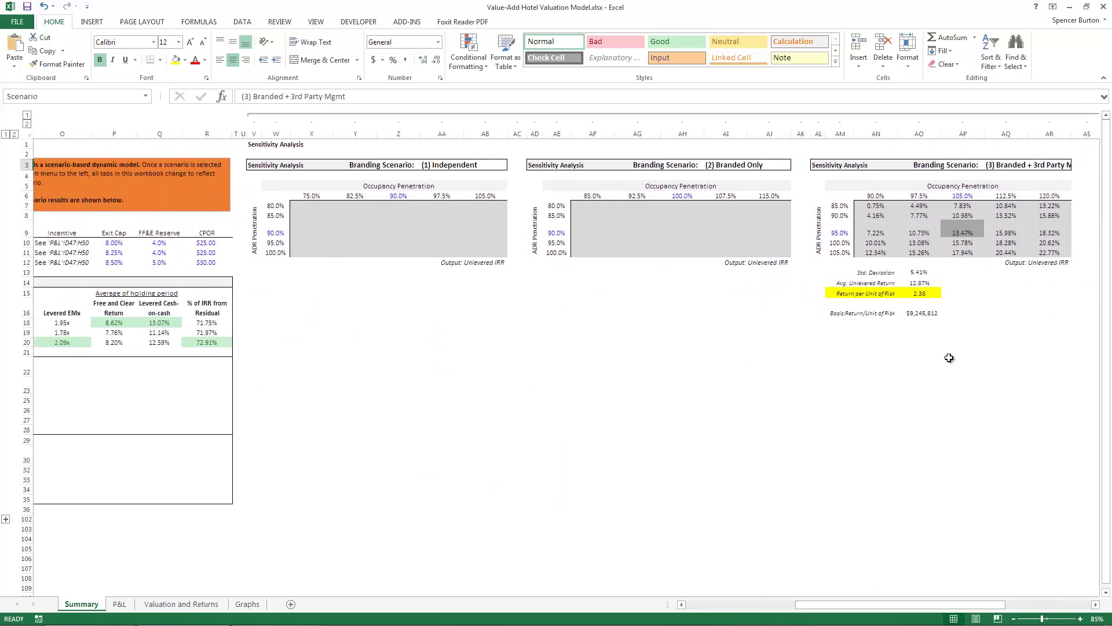
pyautogui.click(960, 205)
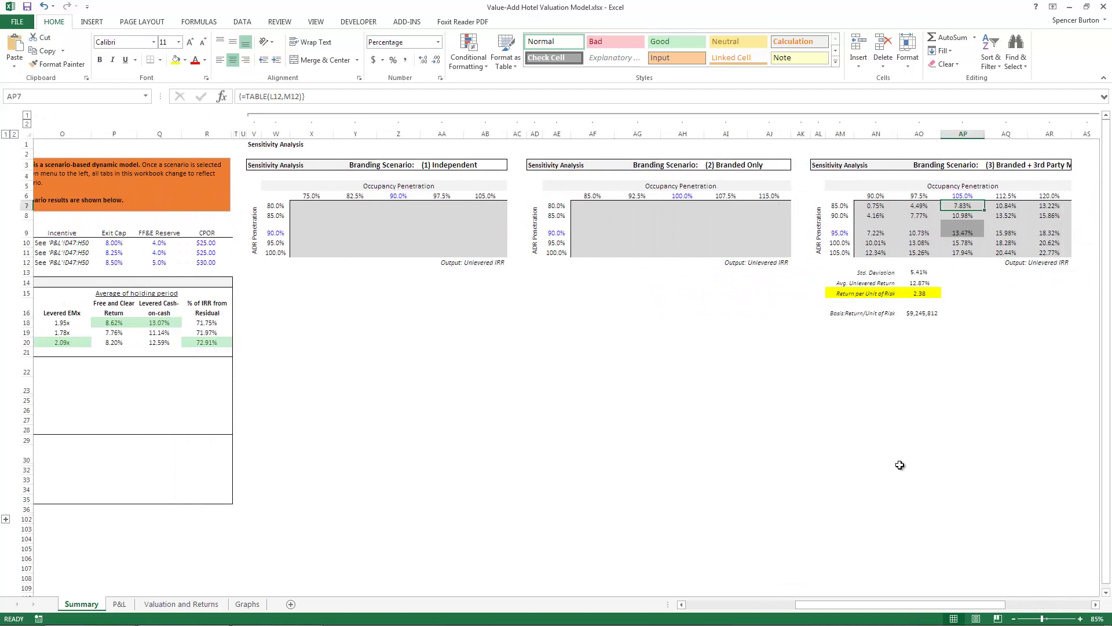
# Step: Expand the collapsed group of sensitivity analysis rows below the Risk Metrics section on the Summary sheet
pyautogui.moveTo(854, 610); pyautogui.dragTo(745, 608)
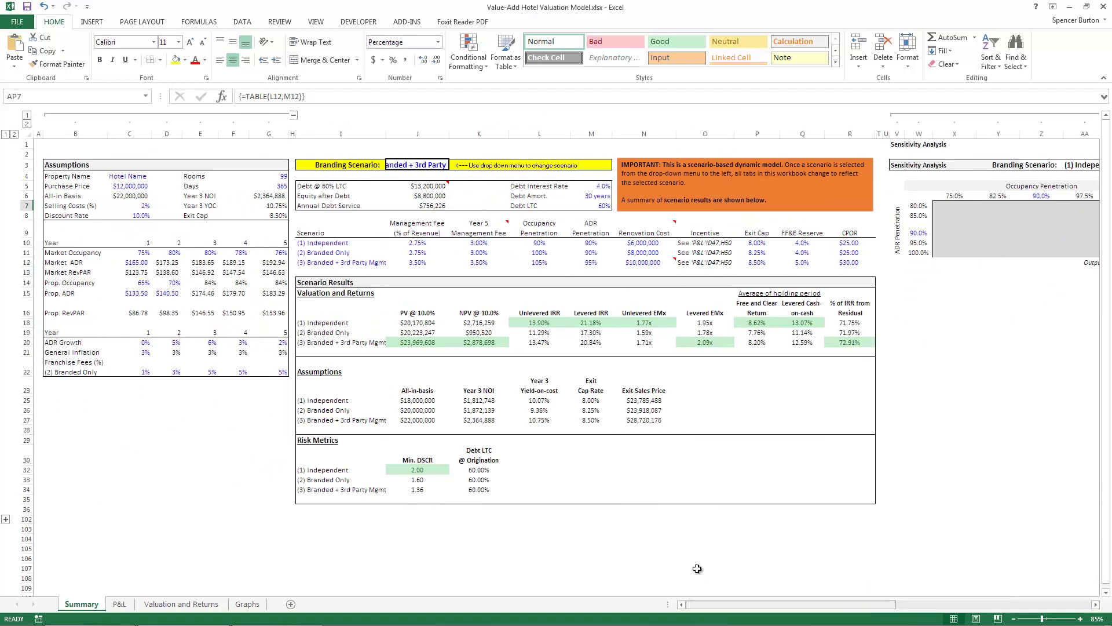
pyautogui.scroll(-2, 506, 253)
pyautogui.scroll(-3, 506, 253)
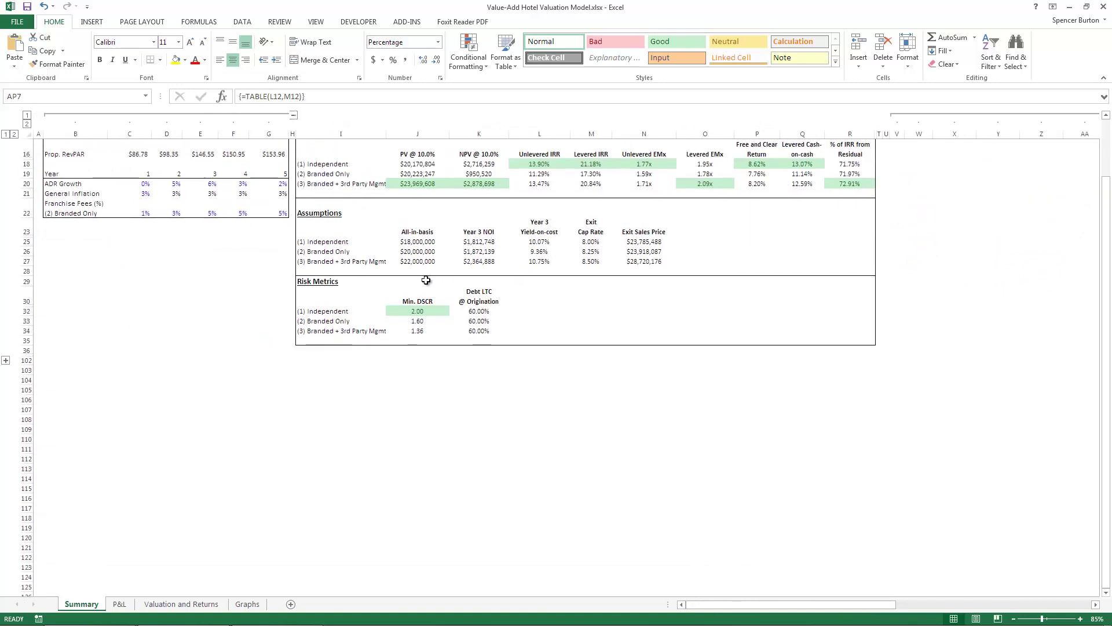
pyautogui.scroll(-1, 298, 315)
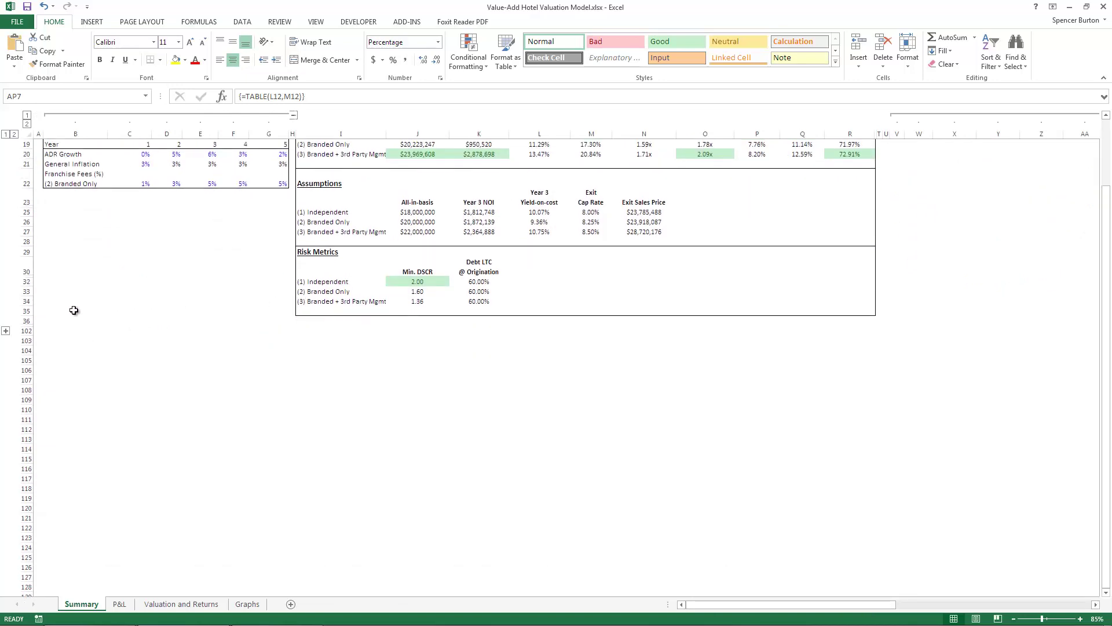
pyautogui.click(5, 331)
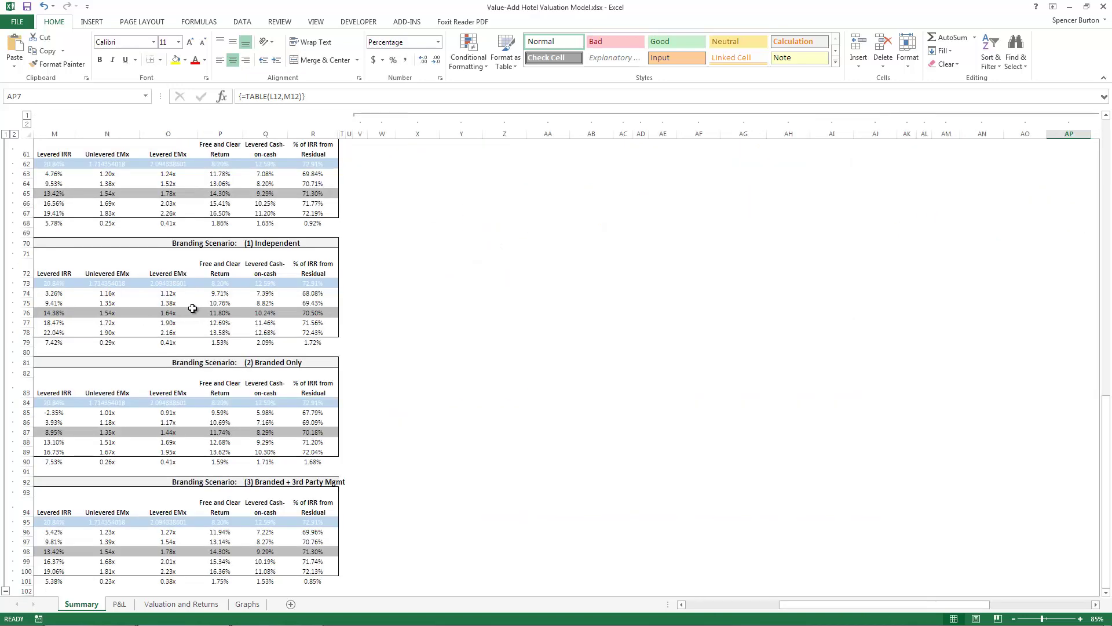
pyautogui.scroll(4, 197, 313)
pyautogui.moveTo(802, 607); pyautogui.dragTo(688, 609)
pyautogui.scroll(15, 427, 385)
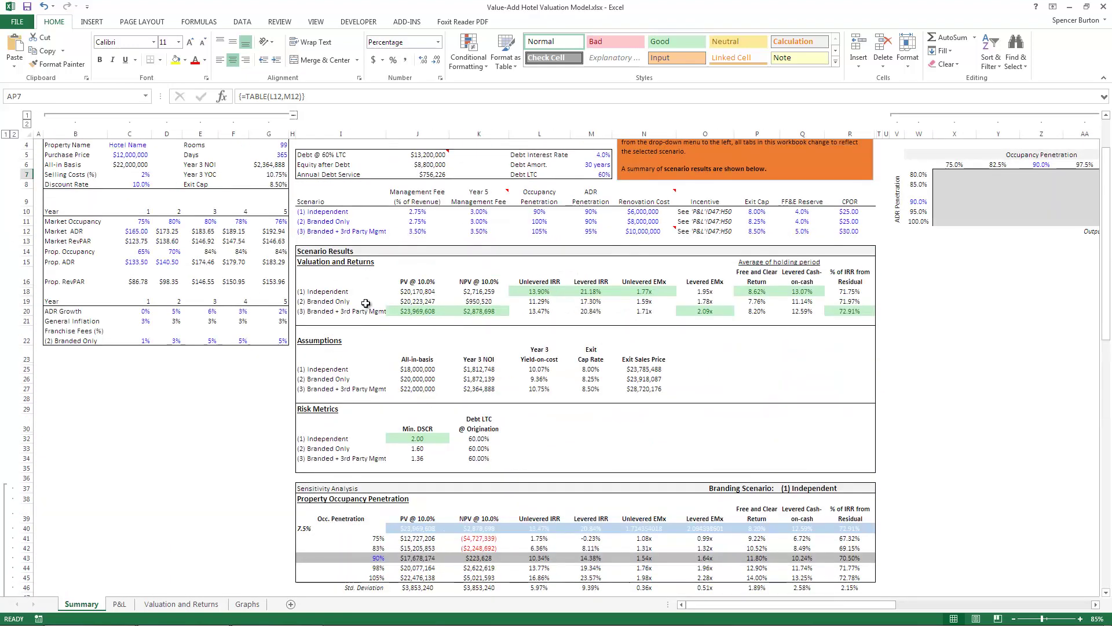
# Step: Select the Independent Property Occupancy Penetration sensitivity table and inspect its Occ. Penetration heading and Branding Scenario label
pyautogui.scroll(-6, 366, 304)
pyautogui.click(345, 302)
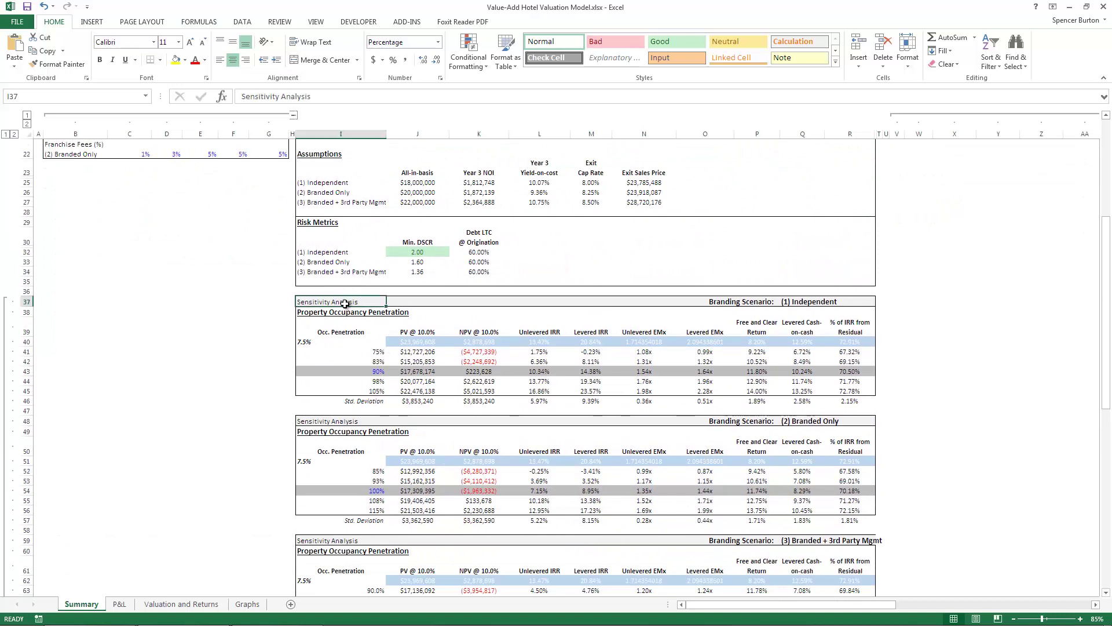
pyautogui.moveTo(345, 302); pyautogui.dragTo(849, 391)
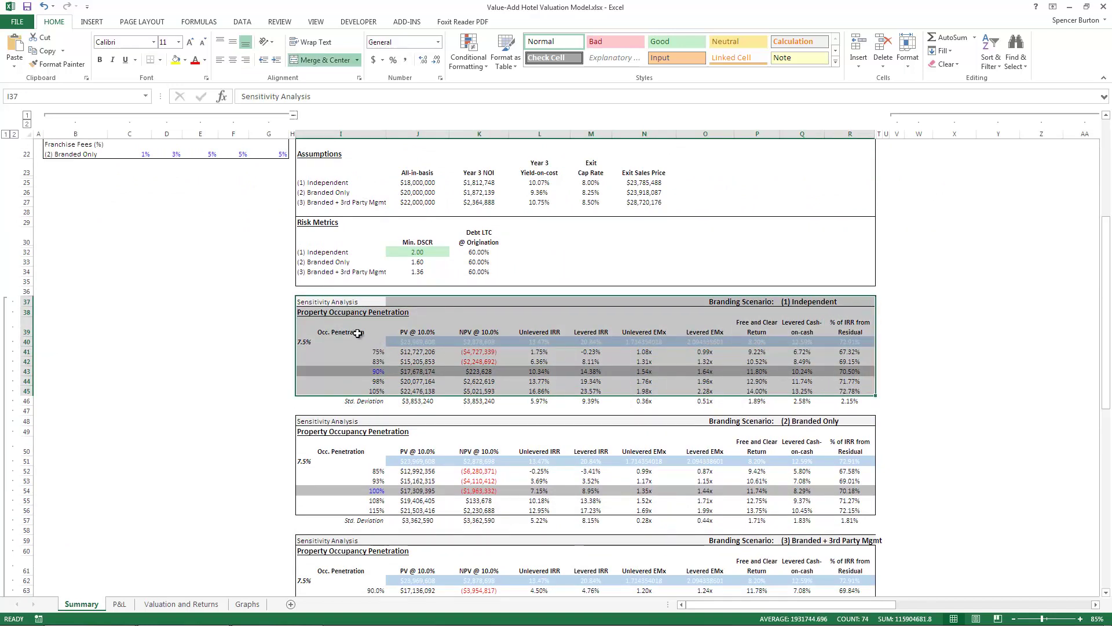
pyautogui.click(357, 333)
pyautogui.scroll(-2, 351, 331)
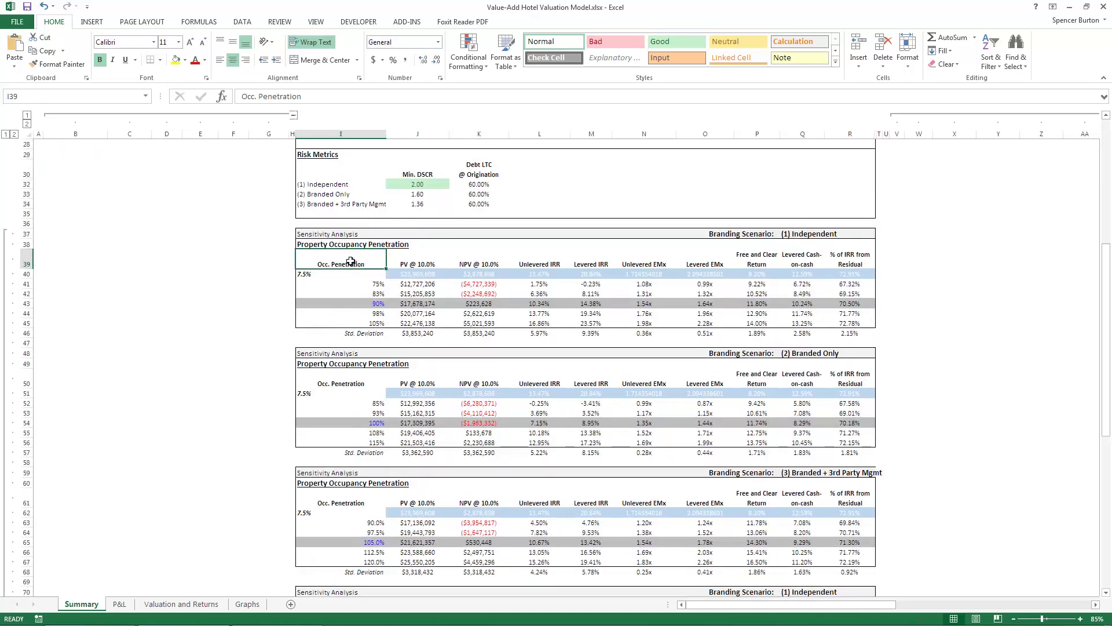
pyautogui.click(806, 232)
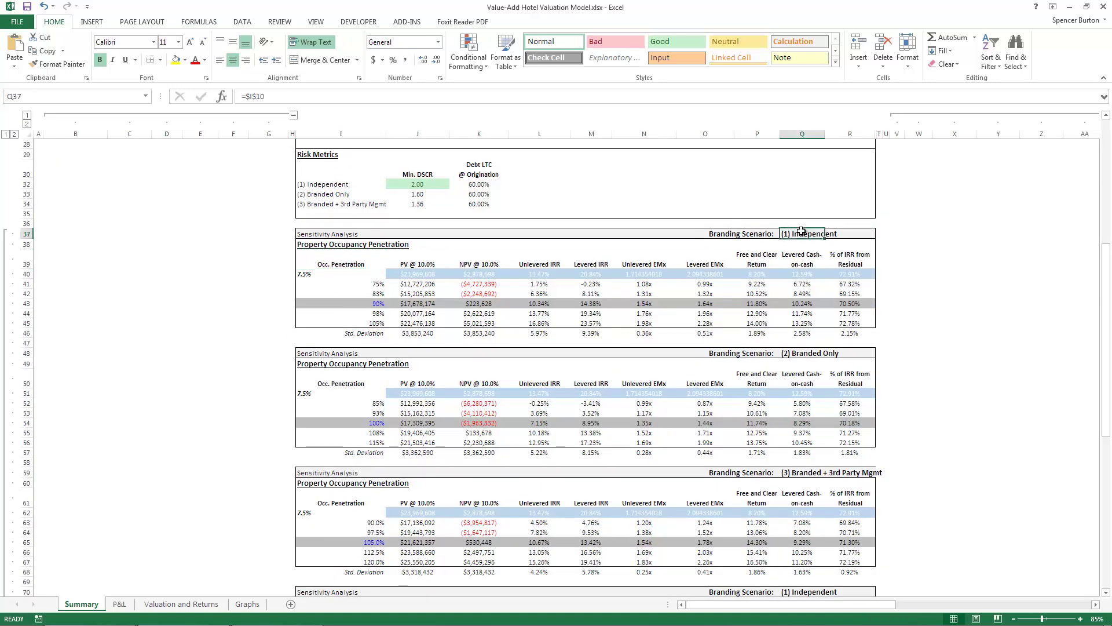
# Step: Review the remaining Property Occupancy Penetration and Property ADR Penetration tables for the branding scenarios
pyautogui.scroll(-1, 467, 291)
pyautogui.scroll(-3, 467, 292)
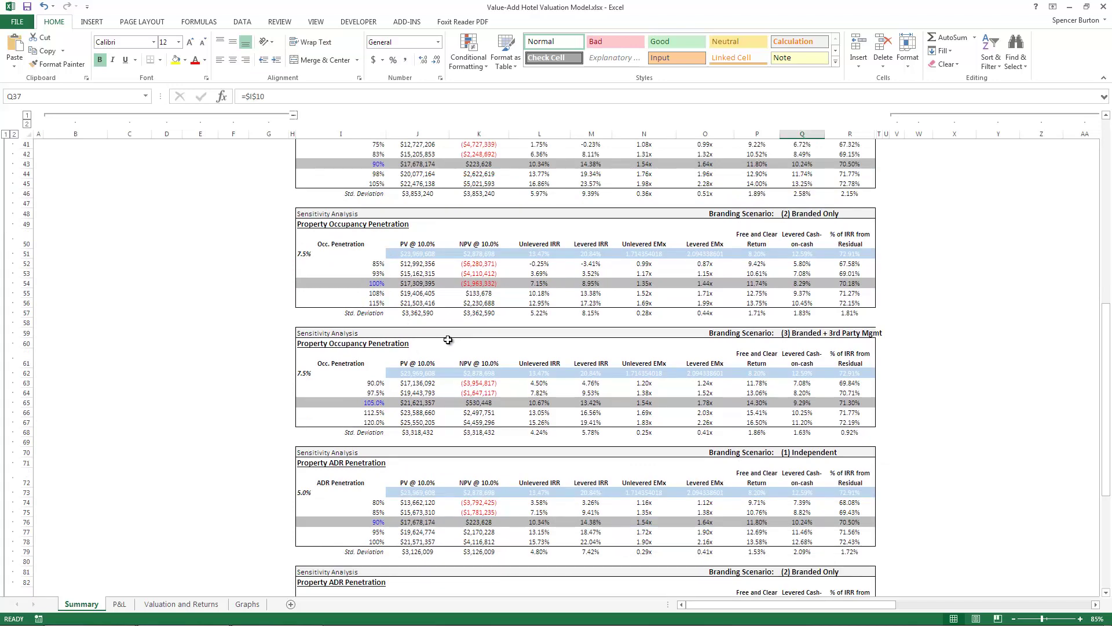
pyautogui.scroll(-10, 448, 340)
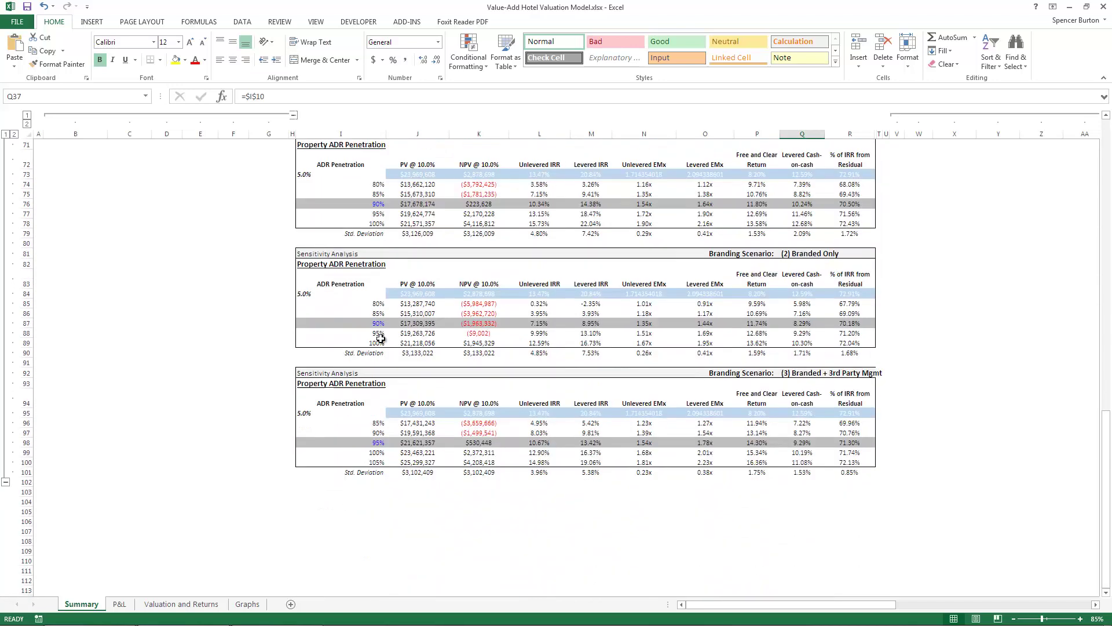
pyautogui.scroll(18, 380, 339)
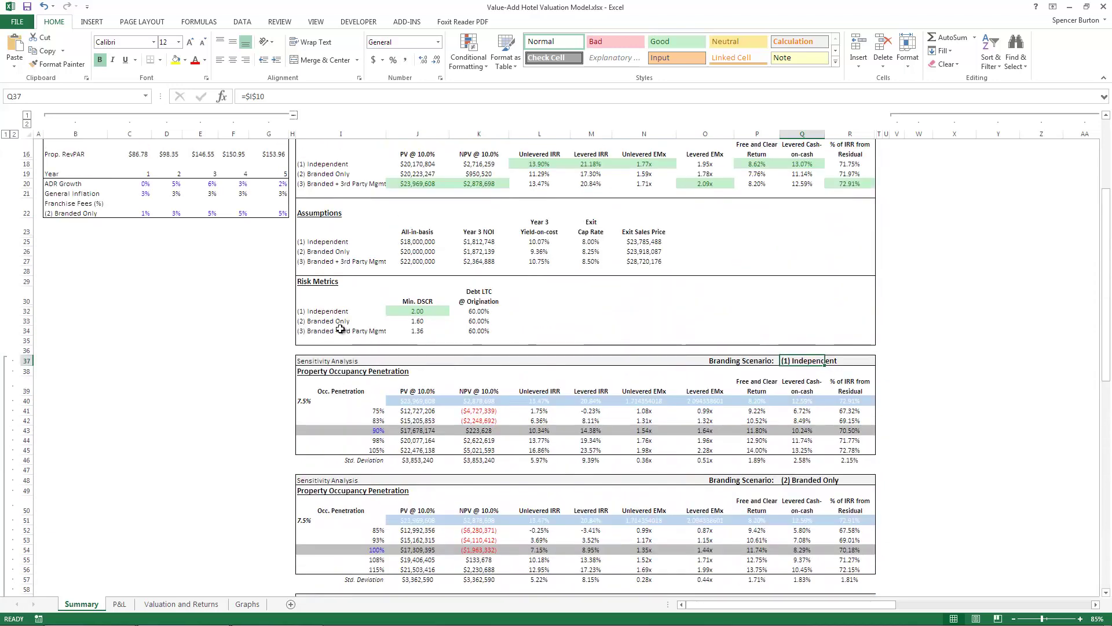
# Step: Collapse the grouped sensitivity analysis rows below the Risk Metrics section on the Summary sheet
pyautogui.scroll(-10, 16, 446)
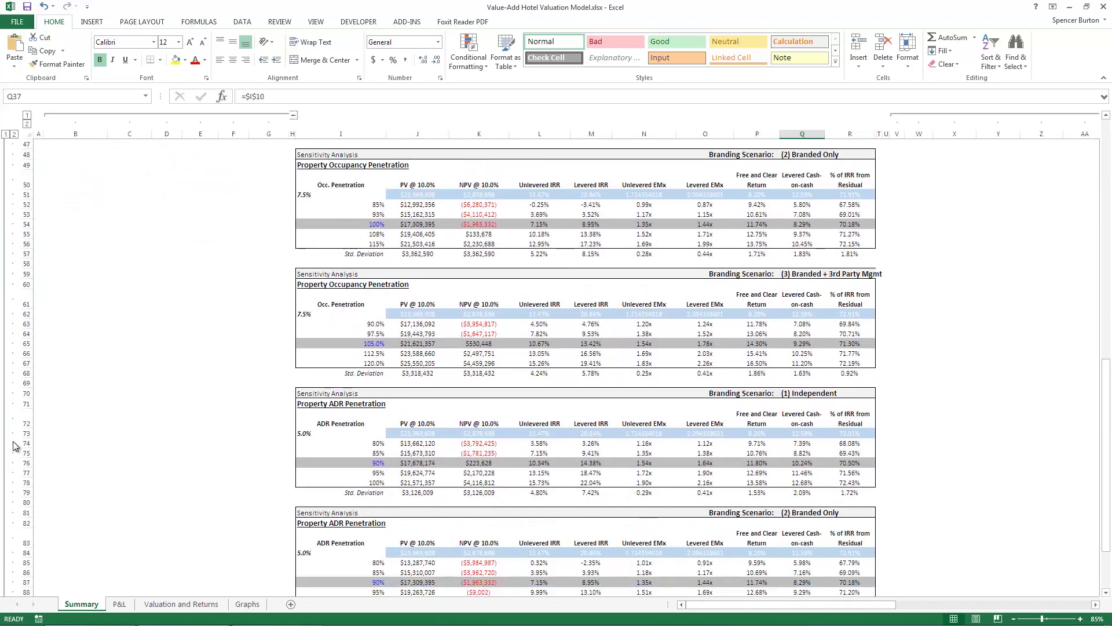
pyautogui.scroll(-5, 15, 448)
pyautogui.click(5, 571)
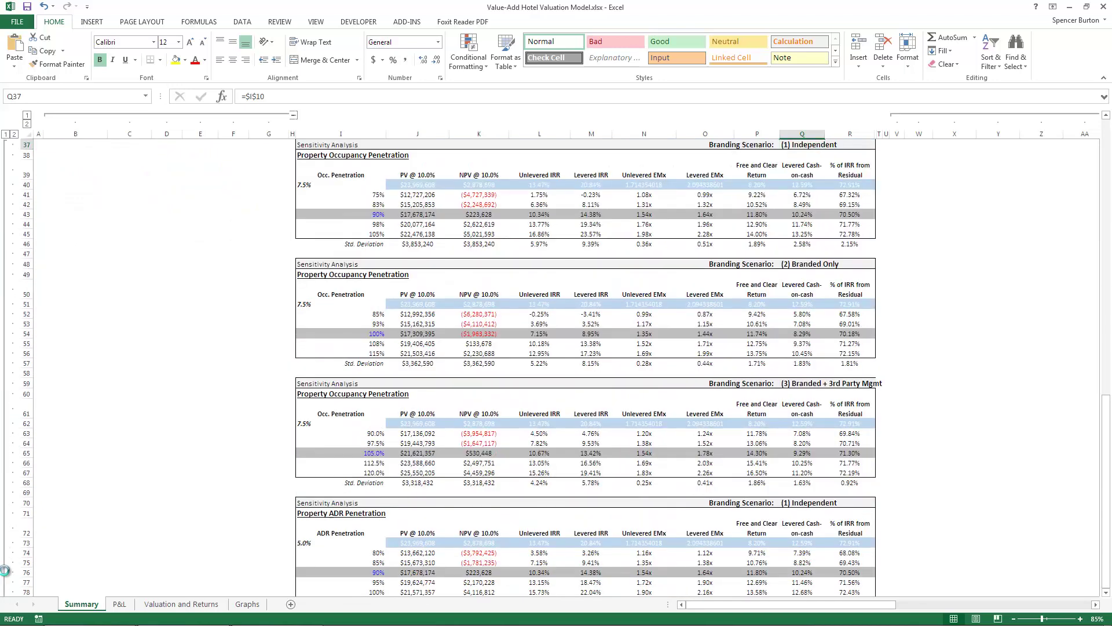
pyautogui.scroll(5, 88, 427)
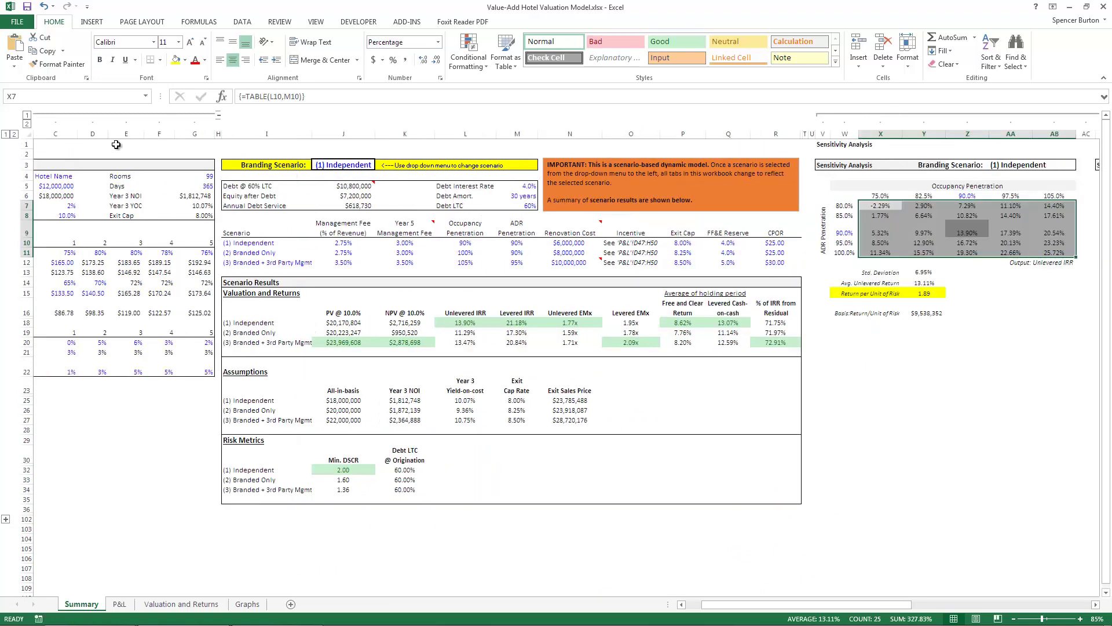
# Step: Return to the start of the Summary sheet and select cell A1 above the Assumptions block
pyautogui.moveTo(776, 608); pyautogui.dragTo(761, 611)
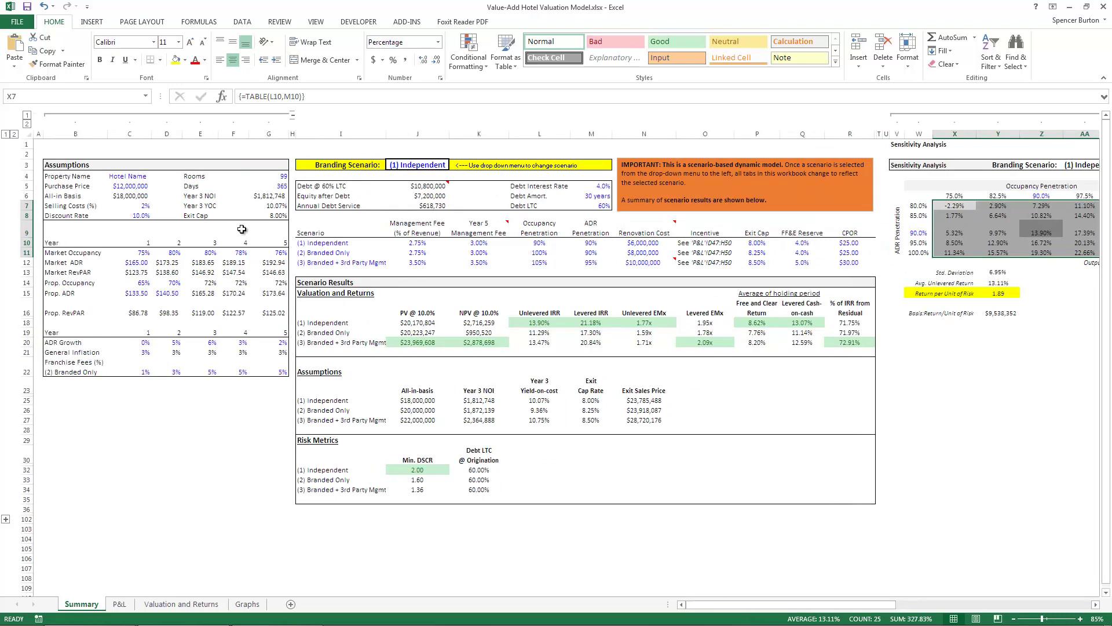
pyautogui.hotkey('ctrl', 'Home')
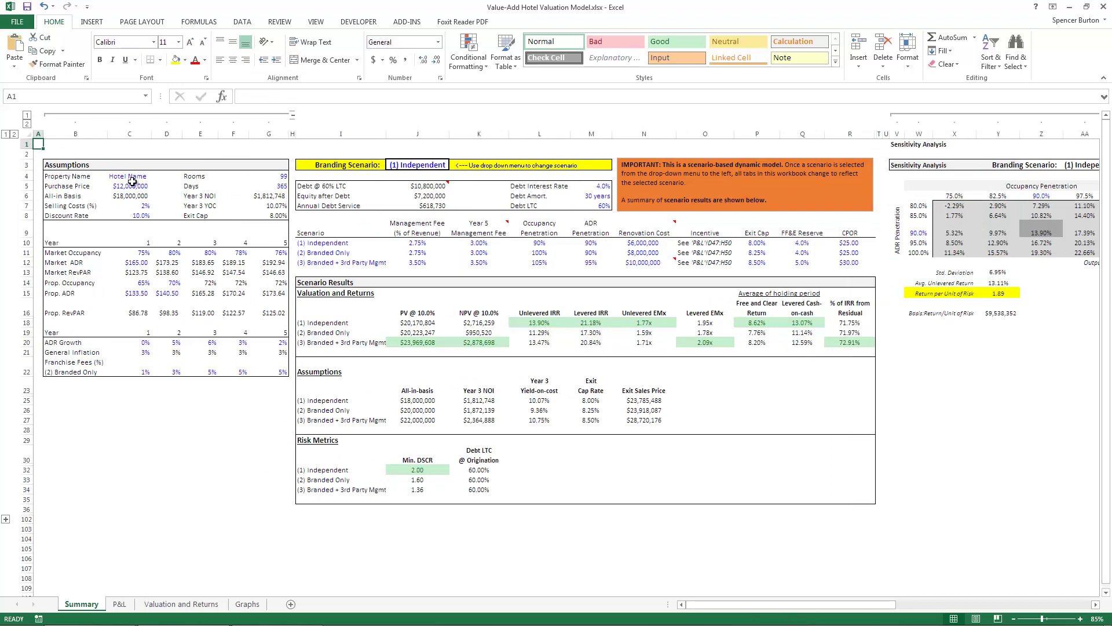
pyautogui.click(52, 145)
pyautogui.click(39, 144)
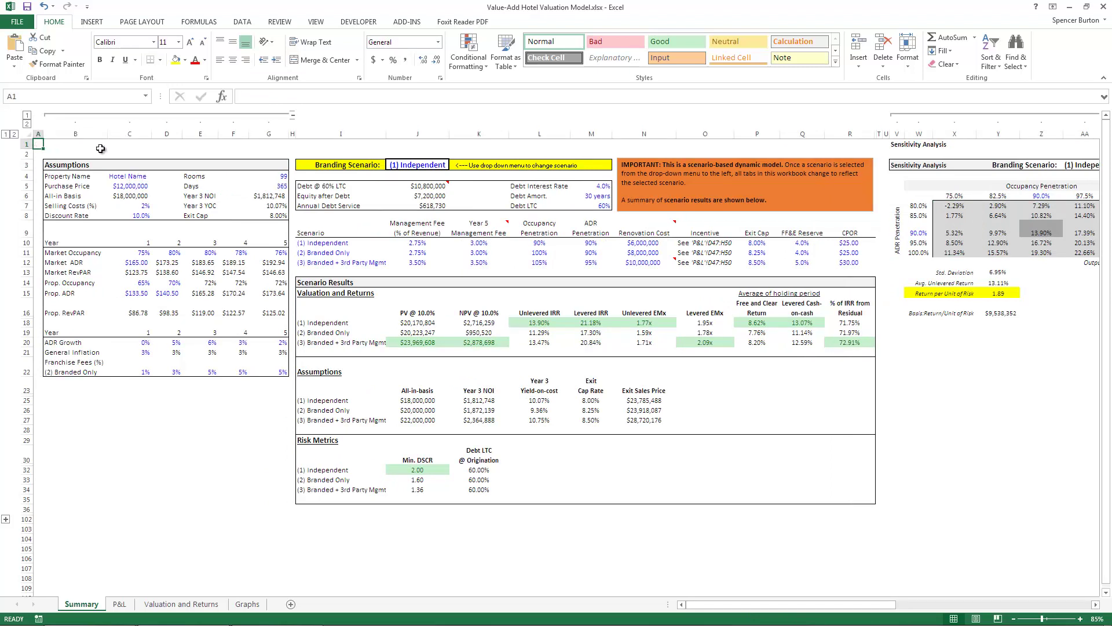